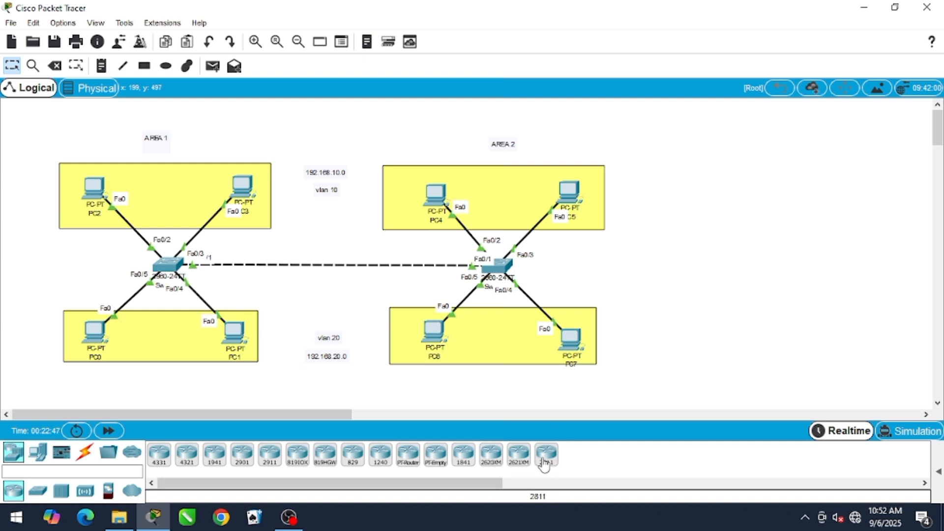
# Place a 2811 router beyond Area 2 and connect the Area 2 switch to it with an automatically chosen cable
pyautogui.moveTo(547, 455)
pyautogui.mouseDown()
pyautogui.moveTo(683, 292)
pyautogui.moveTo(794, 268)
pyautogui.moveTo(782, 269)
pyautogui.mouseUp()
pyautogui.click(85, 452)
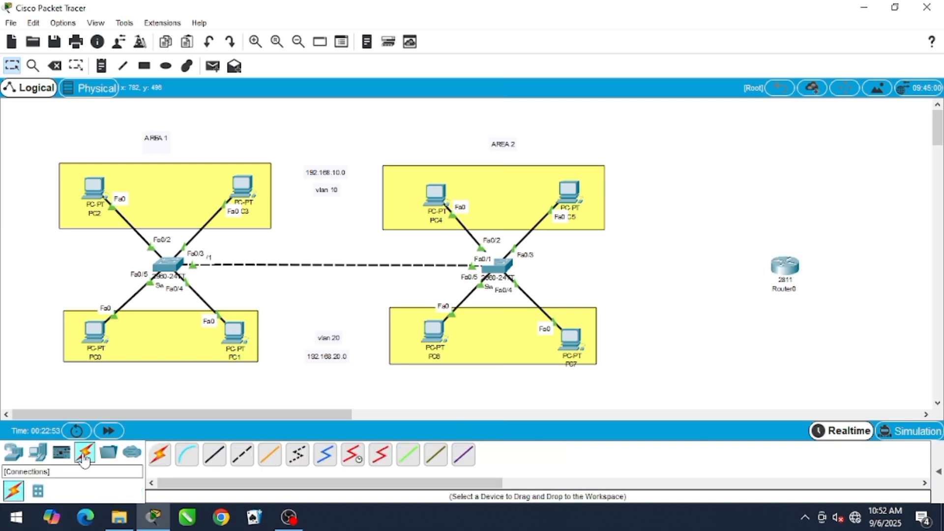
pyautogui.click(164, 461)
pyautogui.click(497, 268)
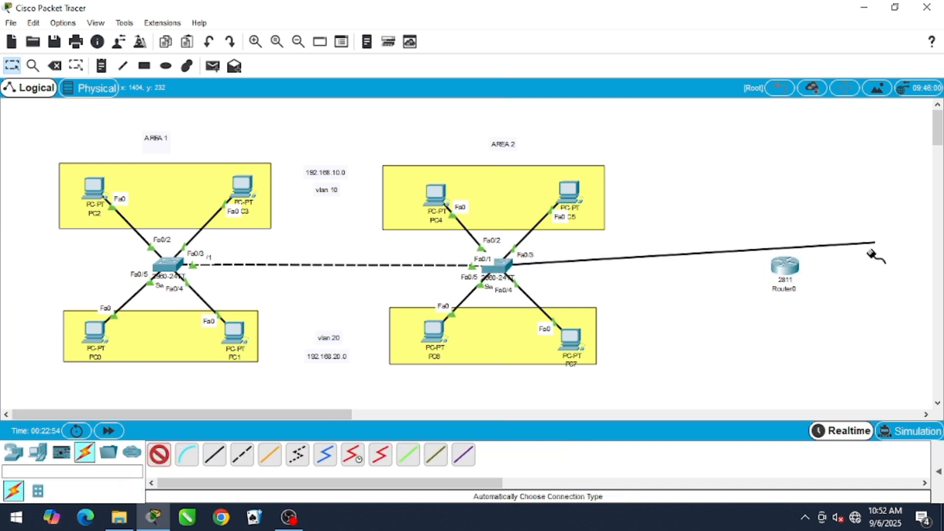
pyautogui.click(779, 268)
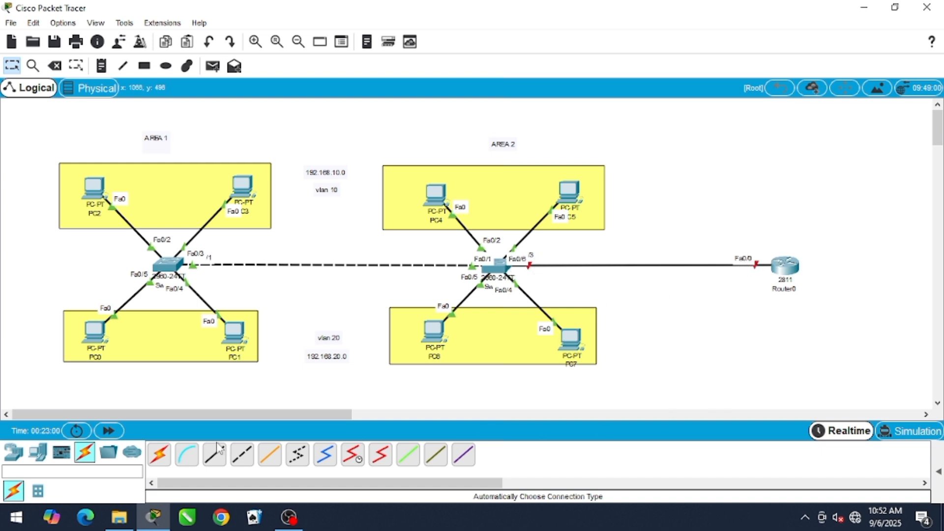
# Create a text note below the router link with 192.168.1.1 as its first line
pyautogui.click(101, 66)
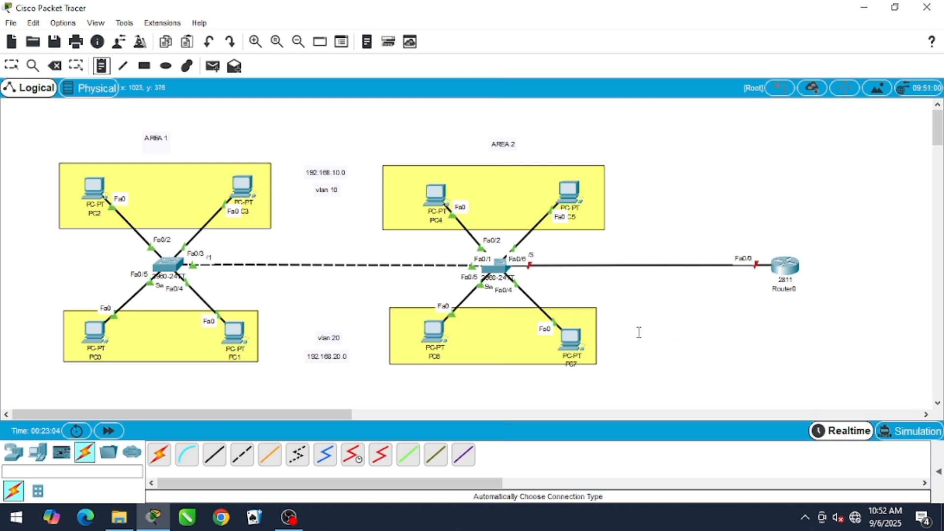
pyautogui.click(653, 326)
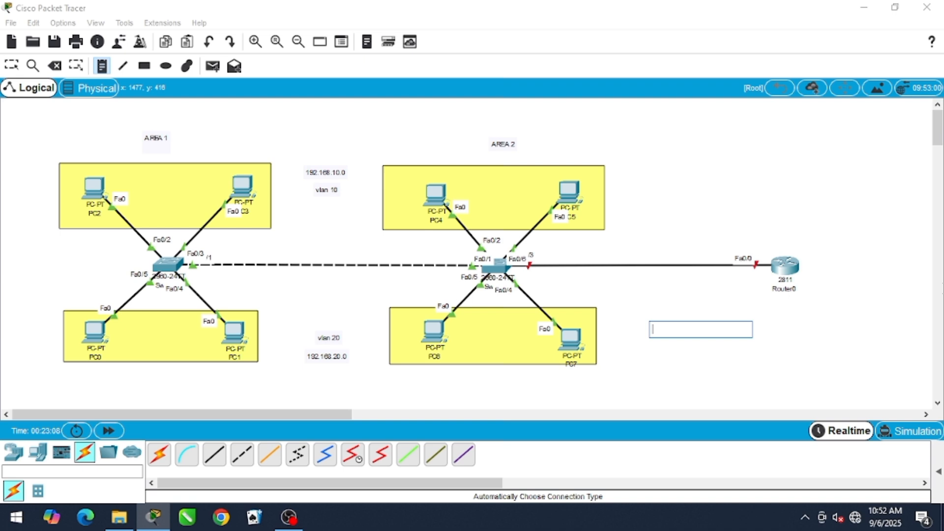
pyautogui.write('192.168')
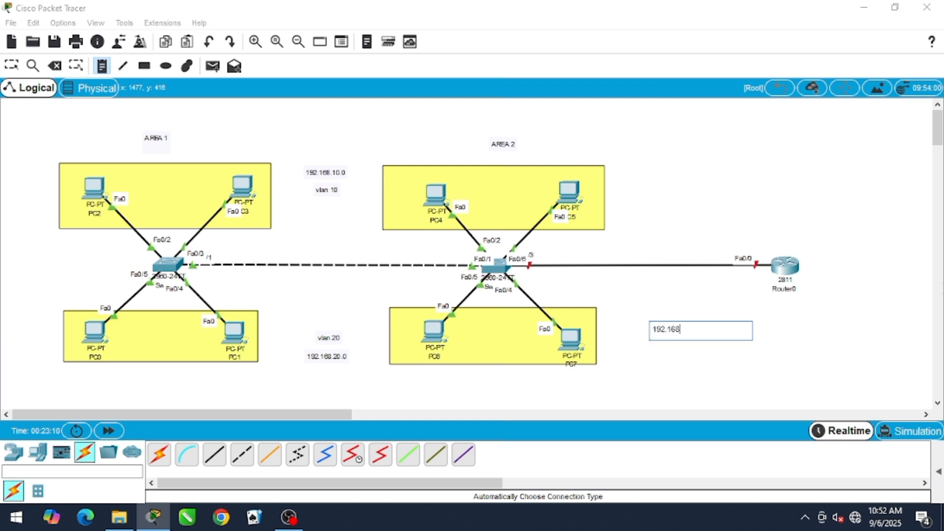
pyautogui.write('.1.1')
pyautogui.press('Return')
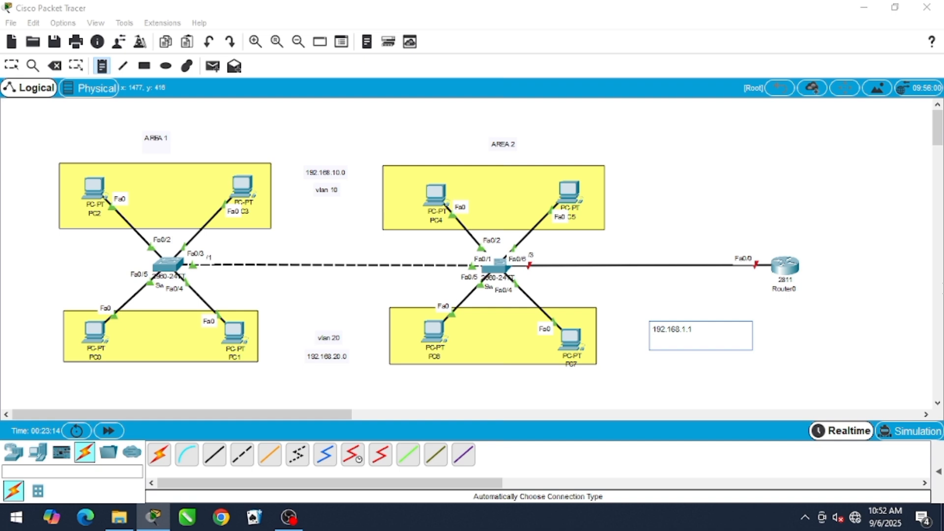
# Add the line "vlan 10 = 192.168.10.1" to the note
pyautogui.write('vla')
pyautogui.press('BackSpace')
pyautogui.write('n 10 - 192.168.10.1')
pyautogui.press('Return')
# Add the line "vlan 20 =192.168.20.1" to the note and shift the note slightly closer to Area 2
pyautogui.write('vlan 20')
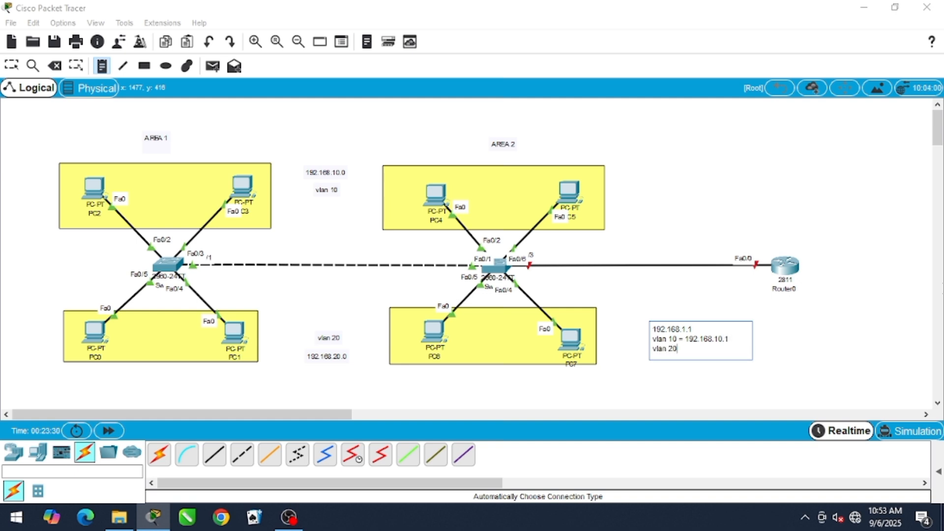
pyautogui.write(' =192.168.20.1')
pyautogui.click(19, 65)
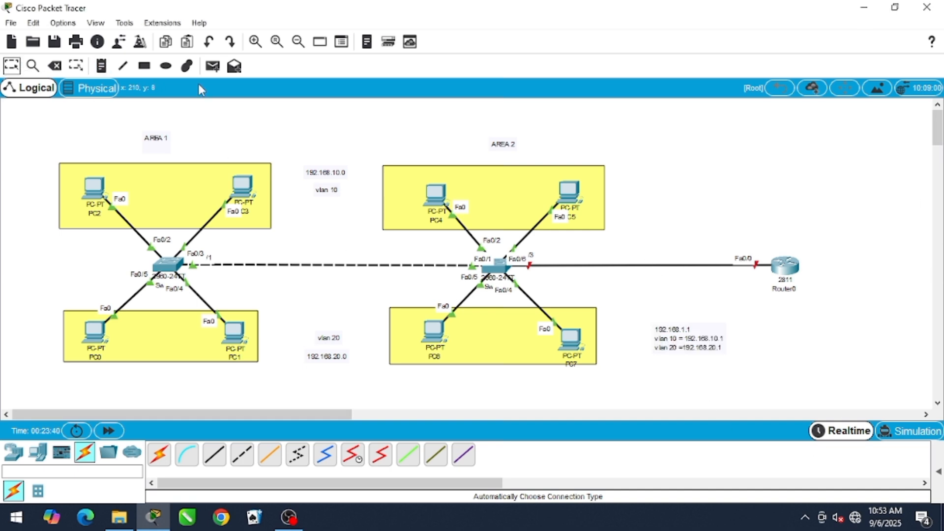
pyautogui.moveTo(692, 339); pyautogui.dragTo(676, 333)
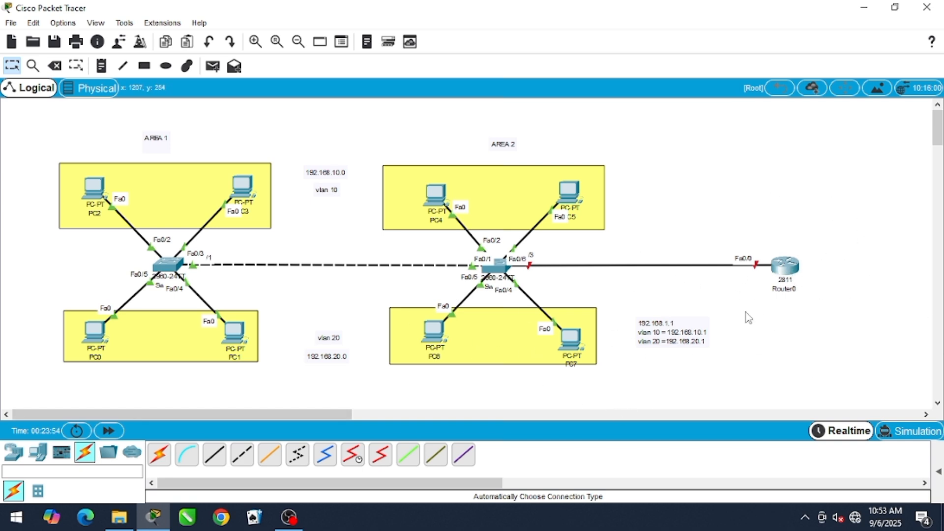
# Decline Router0's initial configuration dialog in its CLI and enter global configuration mode, keeping the address note in view
pyautogui.click(785, 266)
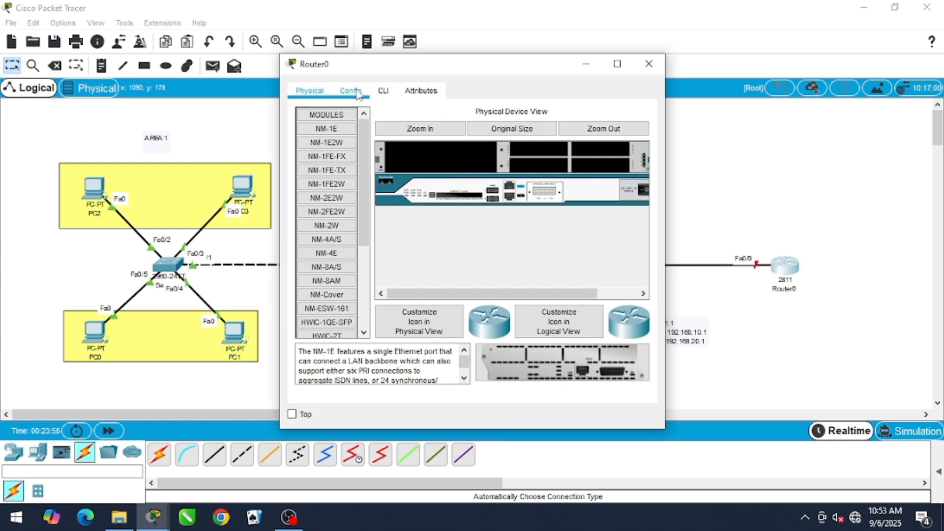
pyautogui.click(382, 91)
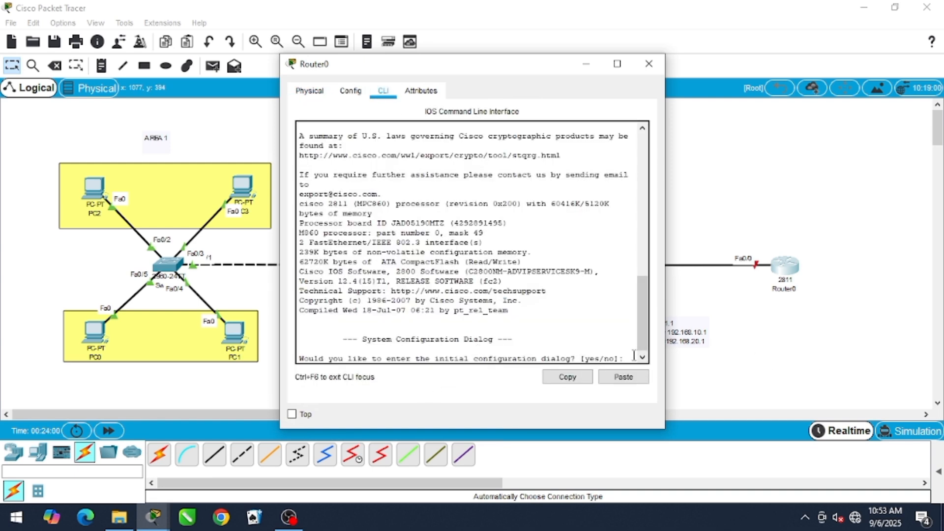
pyautogui.write('no')
pyautogui.press('Return')
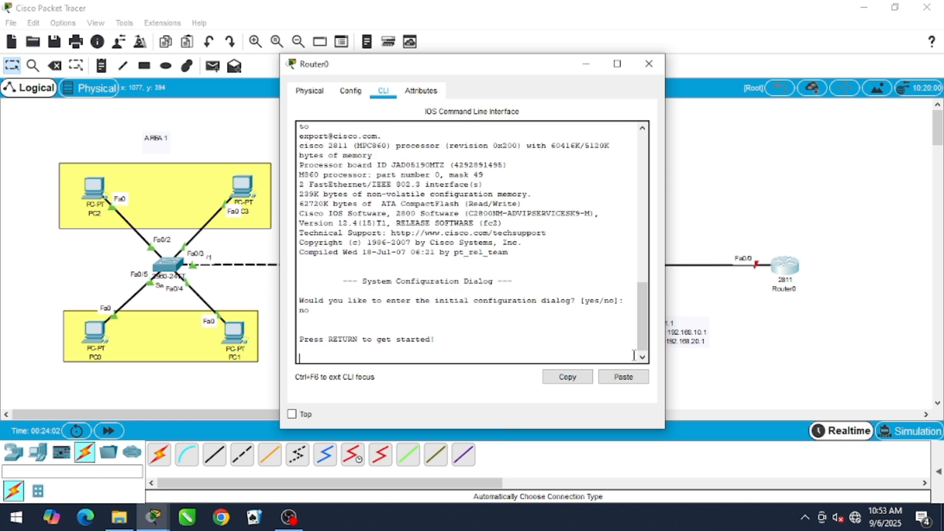
pyautogui.press('Return')
pyautogui.write('en')
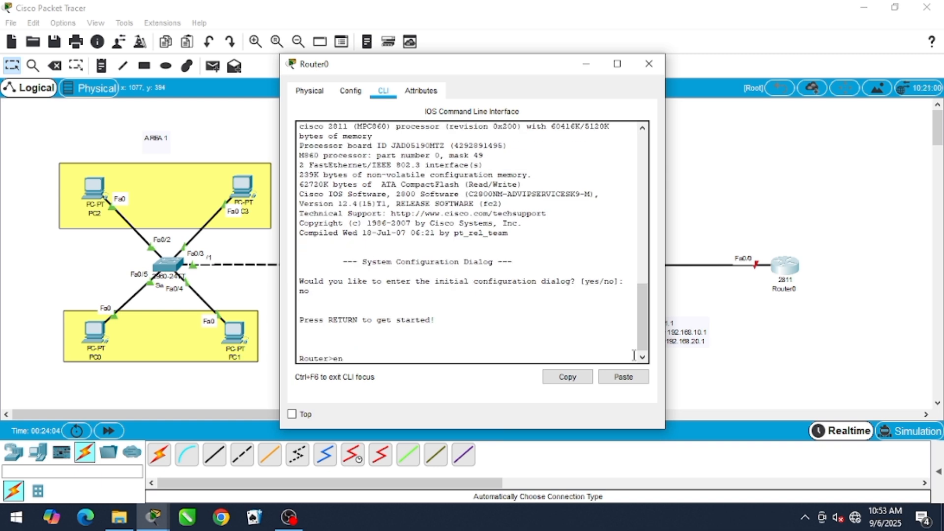
pyautogui.press('Return')
pyautogui.write('conf t')
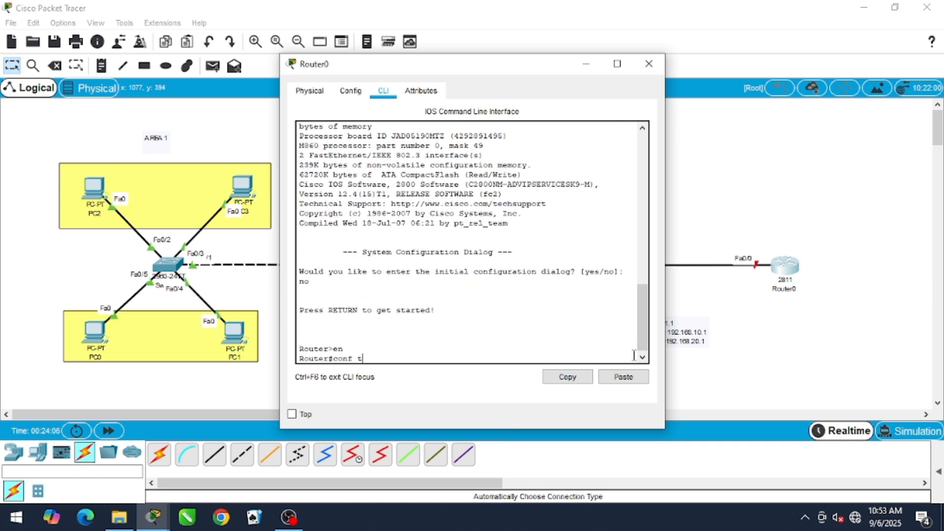
pyautogui.press('Return')
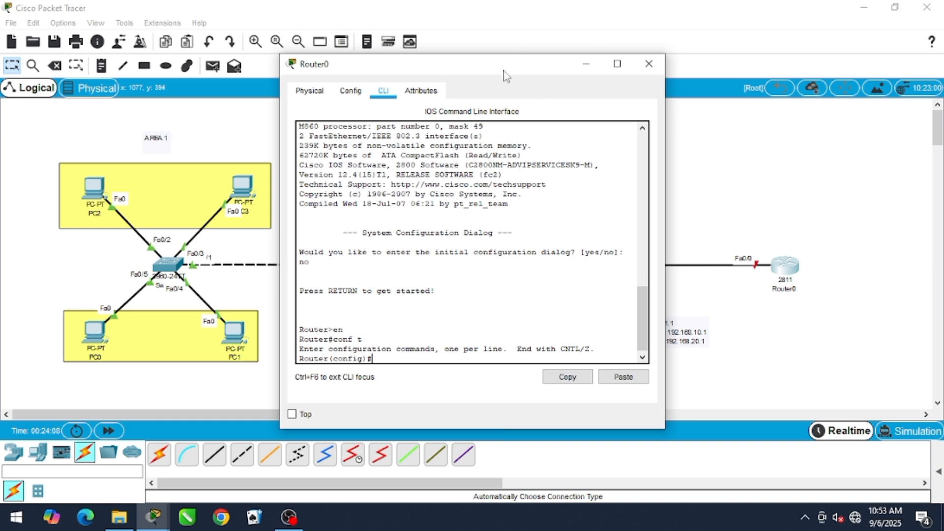
pyautogui.moveTo(488, 78); pyautogui.dragTo(311, 79)
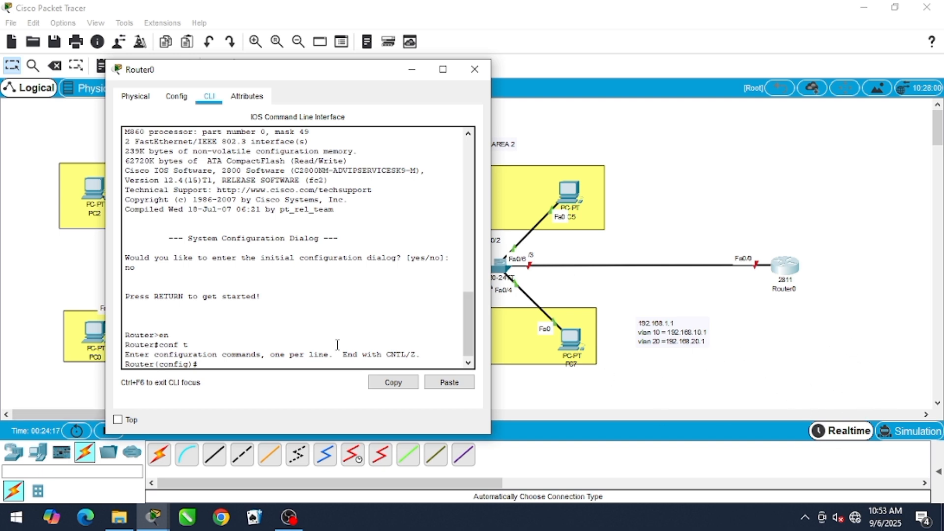
# Enable Router0's interface fa0/0 with no shutdown and exit back to global configuration mode
pyautogui.write('int fa0/0')
pyautogui.press('Return')
pyautogui.write('no')
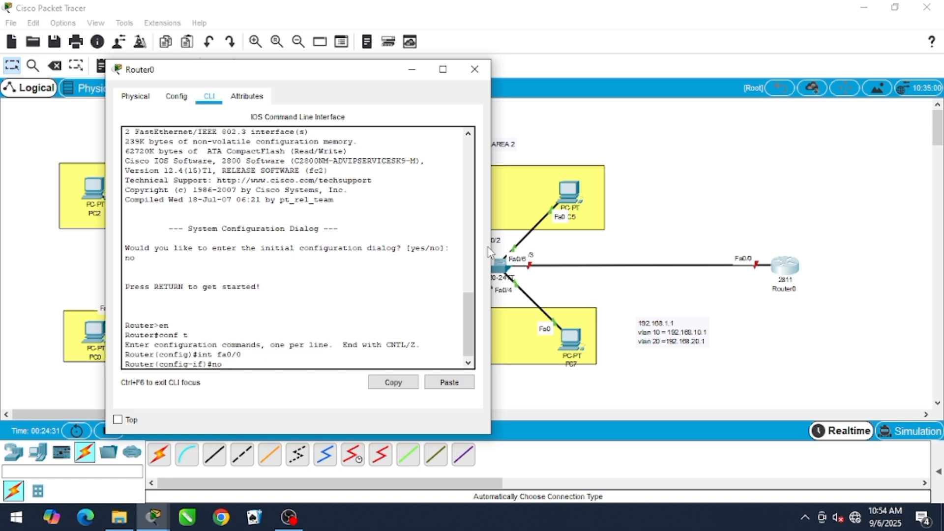
pyautogui.write(' sho')
pyautogui.write('t')
pyautogui.press('BackSpace')
pyautogui.press('BackSpace')
pyautogui.write('undo')
pyautogui.press('Tab')
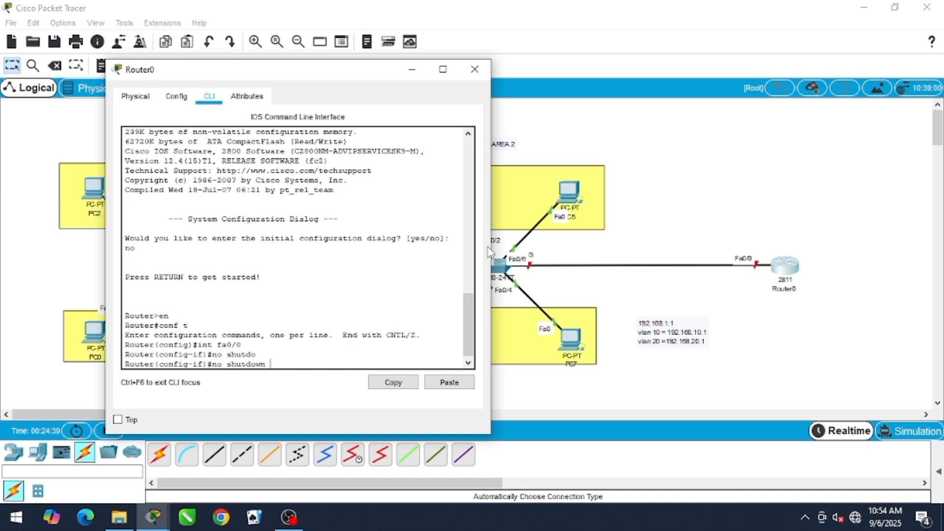
pyautogui.press('Return')
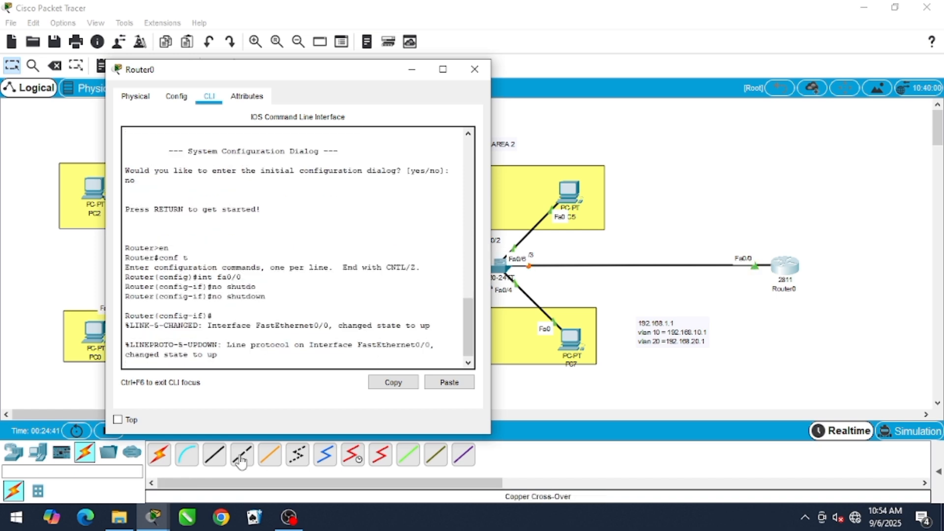
pyautogui.press('Return')
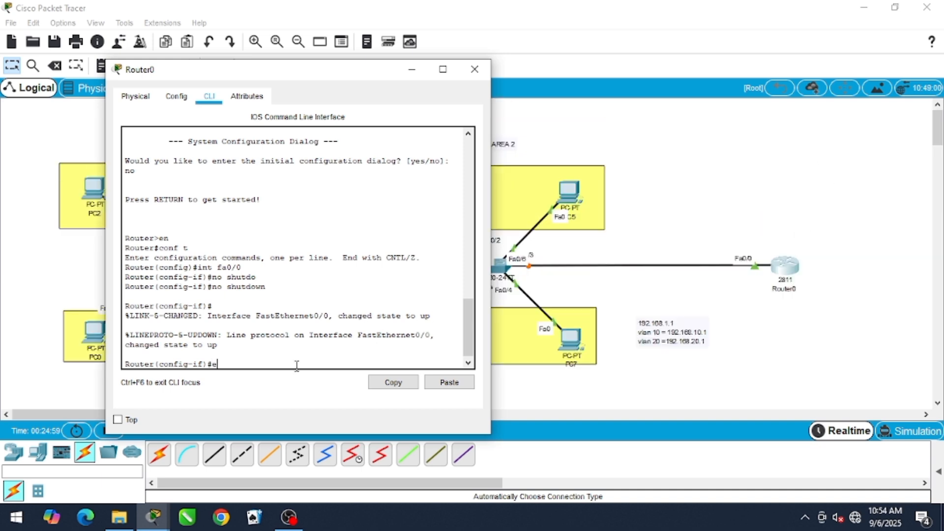
pyautogui.write('x')
pyautogui.press('Return')
# Assign IP address 192.168.1.1 with mask 255.255.255.0 to interface fa0/0, and exit interface configuration
pyautogui.write('int f')
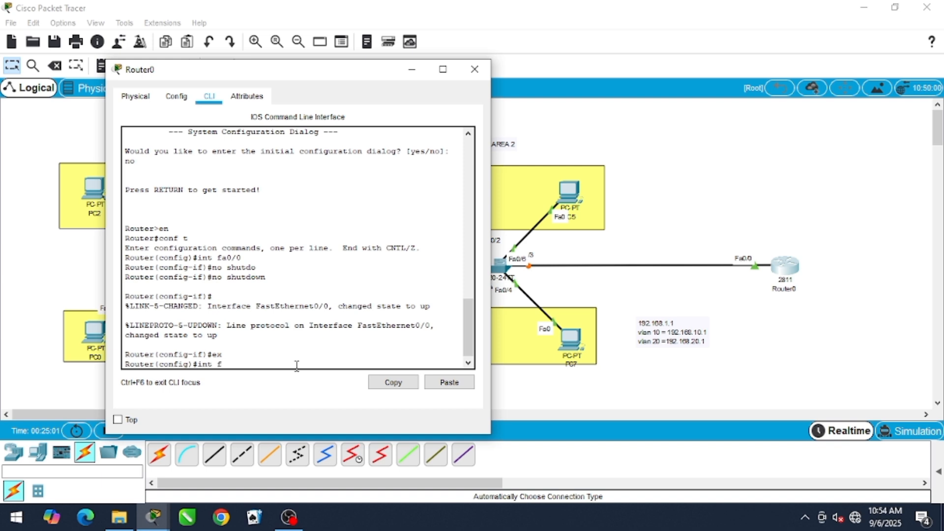
pyautogui.write('a0/0')
pyautogui.press('Return')
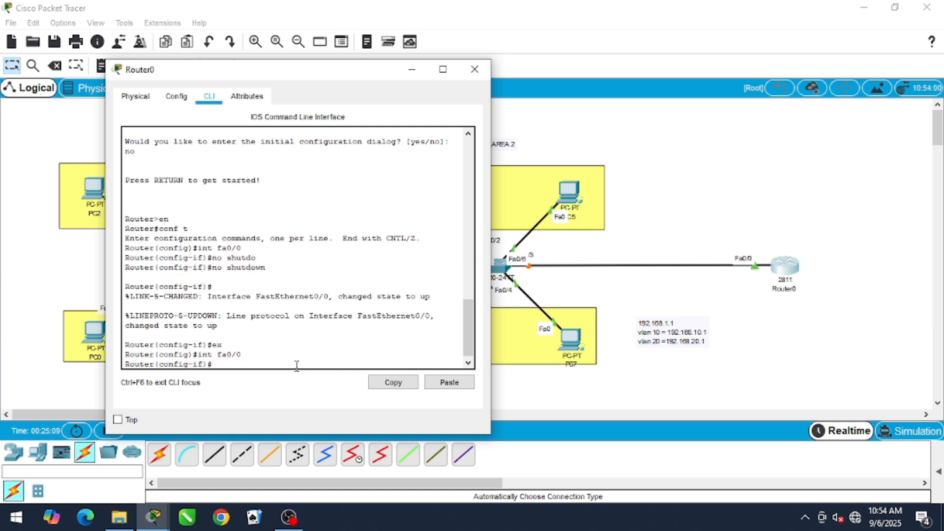
pyautogui.write('ip address 192.168.1.1 255.255.255.0')
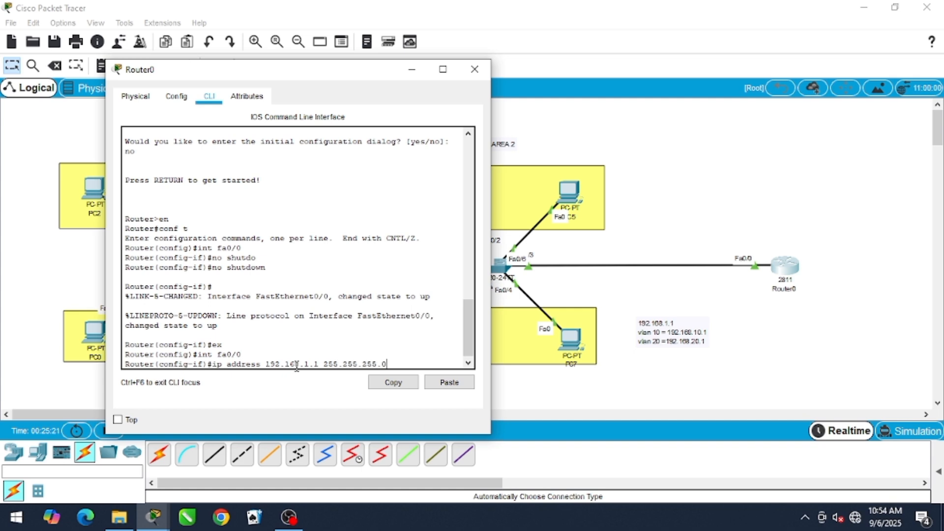
pyautogui.press('Return')
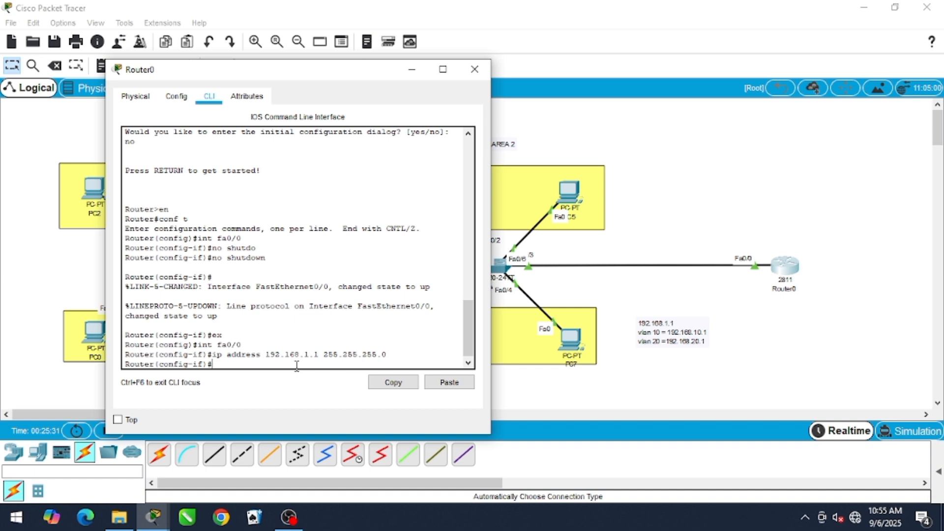
pyautogui.write('x')
pyautogui.press('Return')
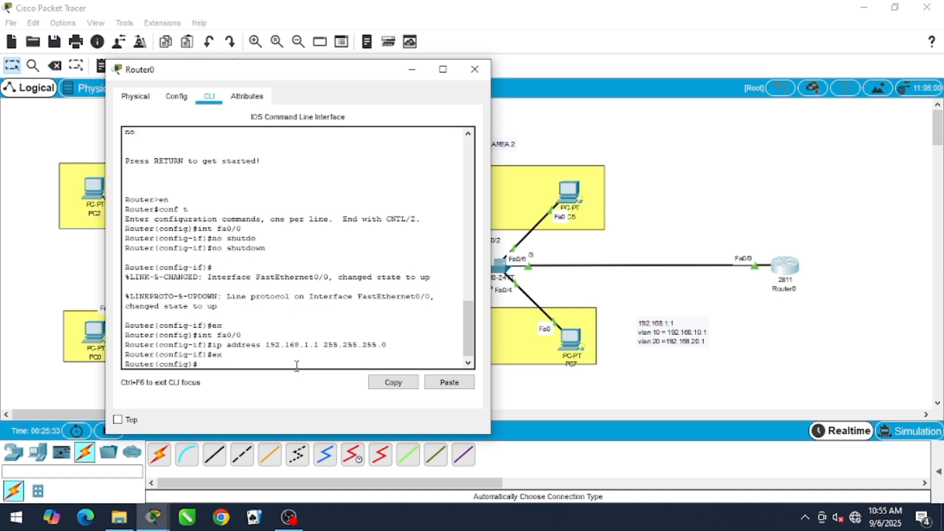
# Create the subinterface fa0/0.10 for VLAN 10, keeping the Area 2 topology in view
pyautogui.write('int fa')
pyautogui.write('0/0')
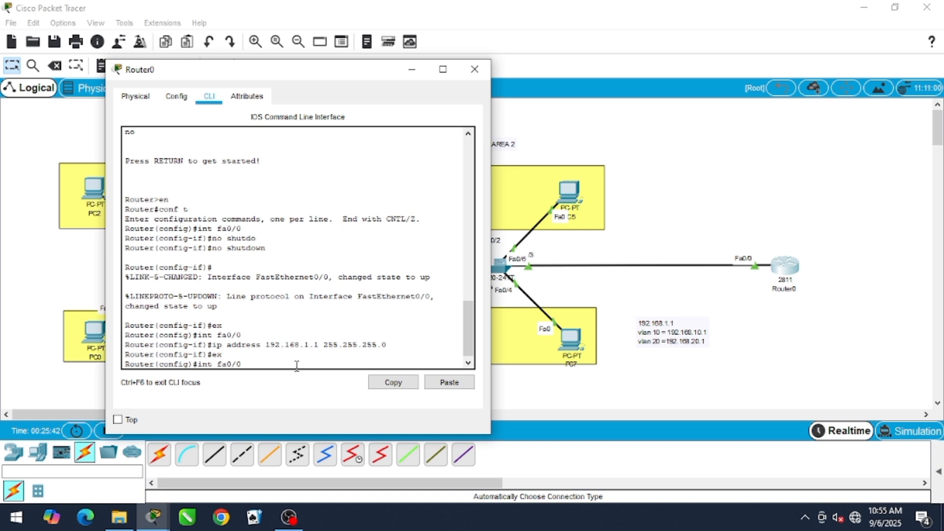
pyautogui.press('BackSpace')
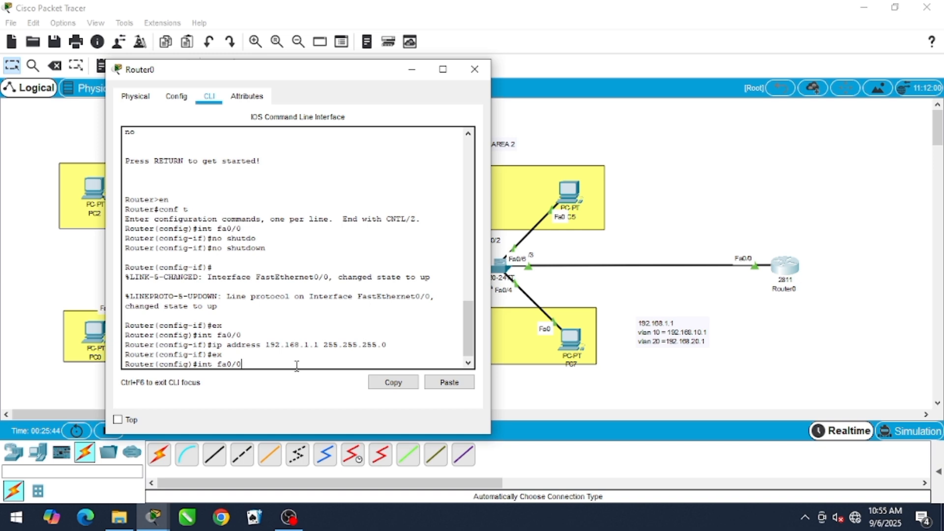
pyautogui.write('.10')
pyautogui.moveTo(320, 74); pyautogui.dragTo(264, 64)
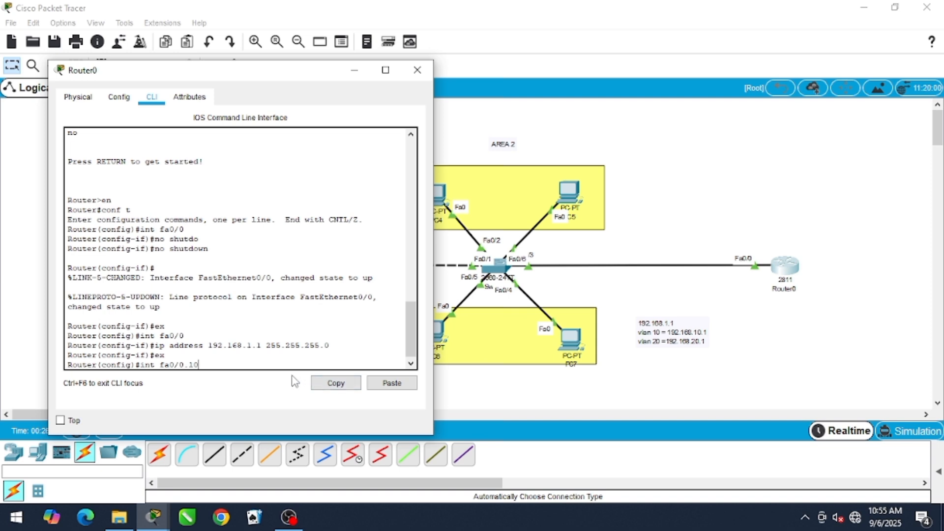
pyautogui.press('Return')
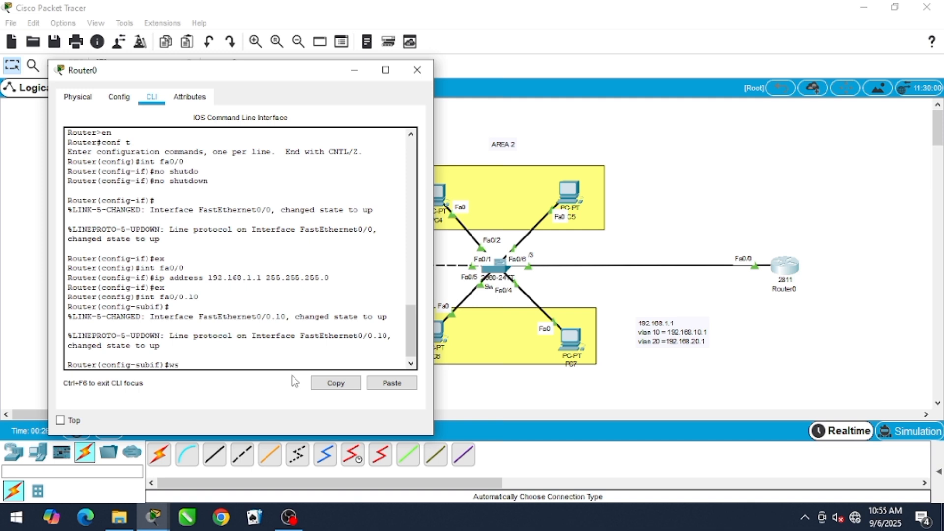
# Set the encapsulation of subinterface fa0/0.10 to dot1Q 10
pyautogui.write('sw')
pyautogui.press('Return')
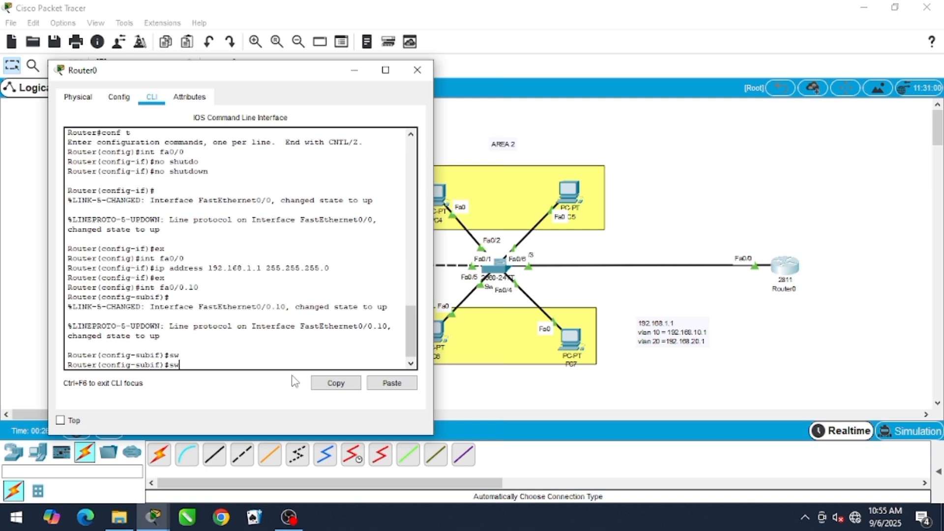
pyautogui.write('s')
pyautogui.press('BackSpace')
pyautogui.write('en')
pyautogui.press('Tab')
pyautogui.write('do')
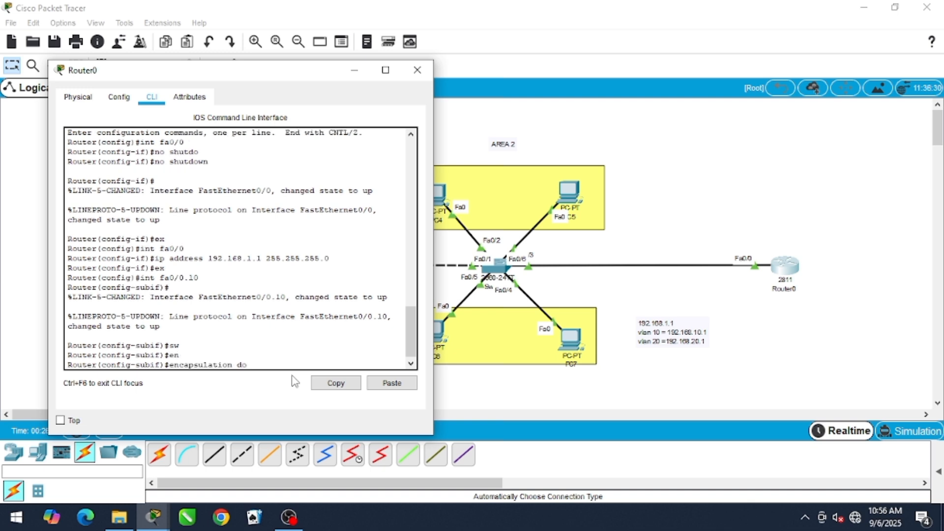
pyautogui.press('Tab')
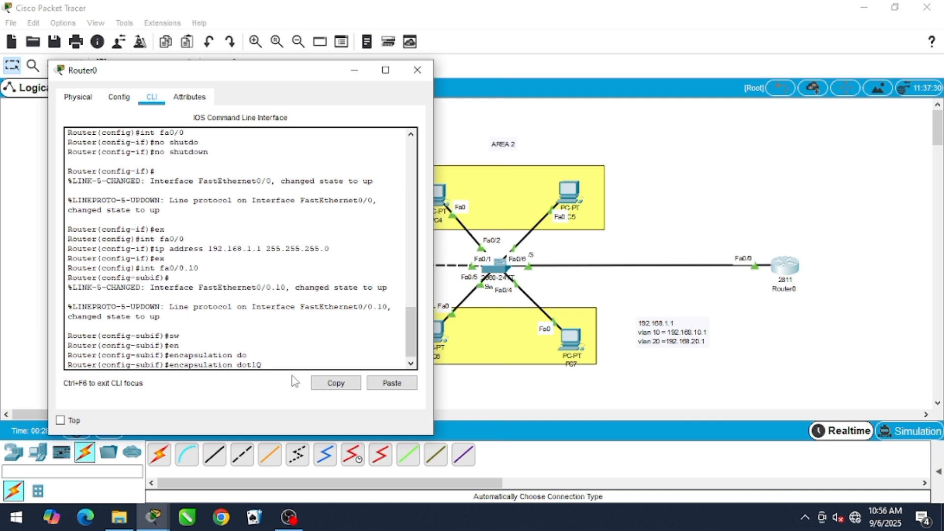
pyautogui.write('10')
pyautogui.press('Return')
# Assign IP address 192.168.10.1 with mask 255.255.255.0 to subinterface fa0/0.10, and exit to global configuration mode
pyautogui.write('ip ads')
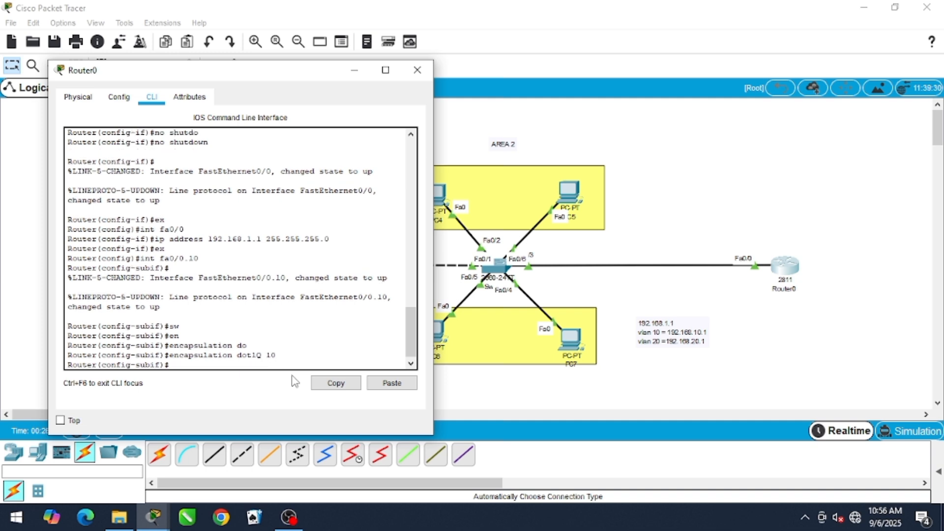
pyautogui.write('dre')
pyautogui.press('BackSpace')
pyautogui.press('BackSpace')
pyautogui.press('BackSpace')
pyautogui.press('BackSpace')
pyautogui.write('d')
pyautogui.press('Tab')
pyautogui.write('19')
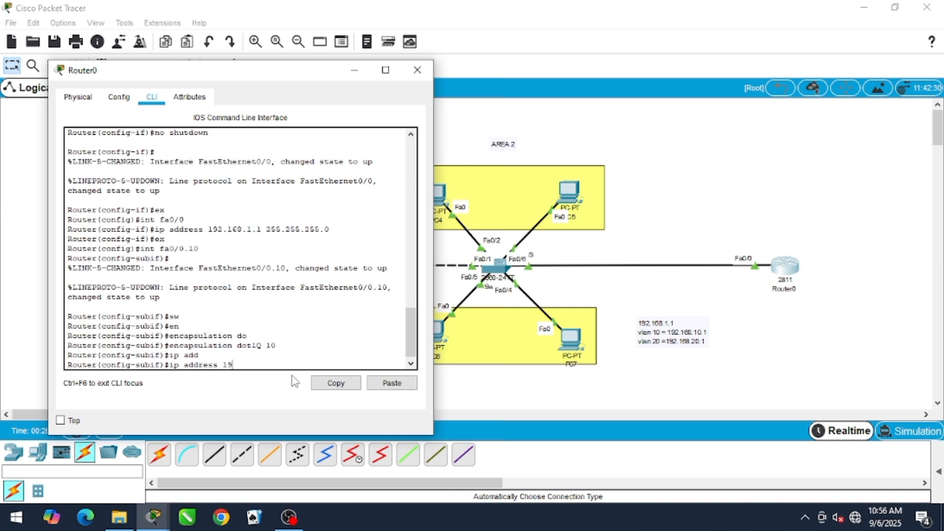
pyautogui.write('2.168.10.1 255.255.255.0')
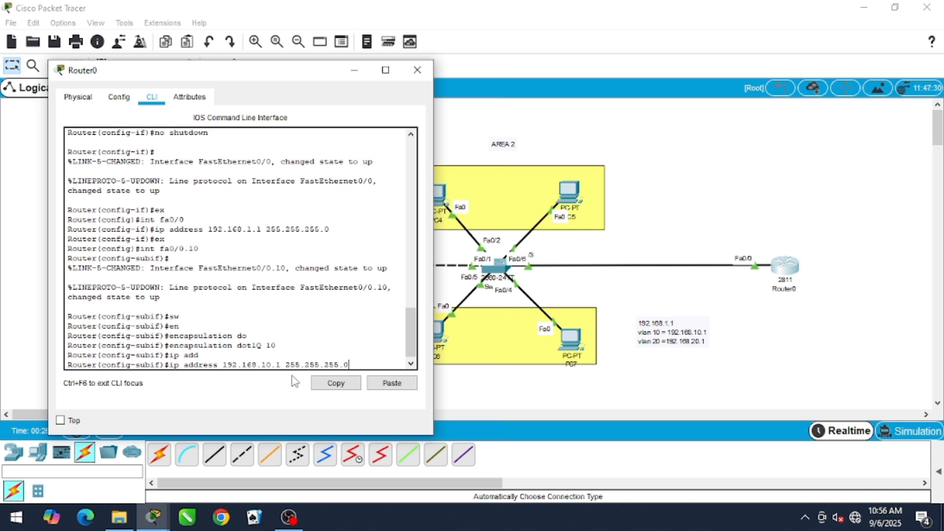
pyautogui.press('Return')
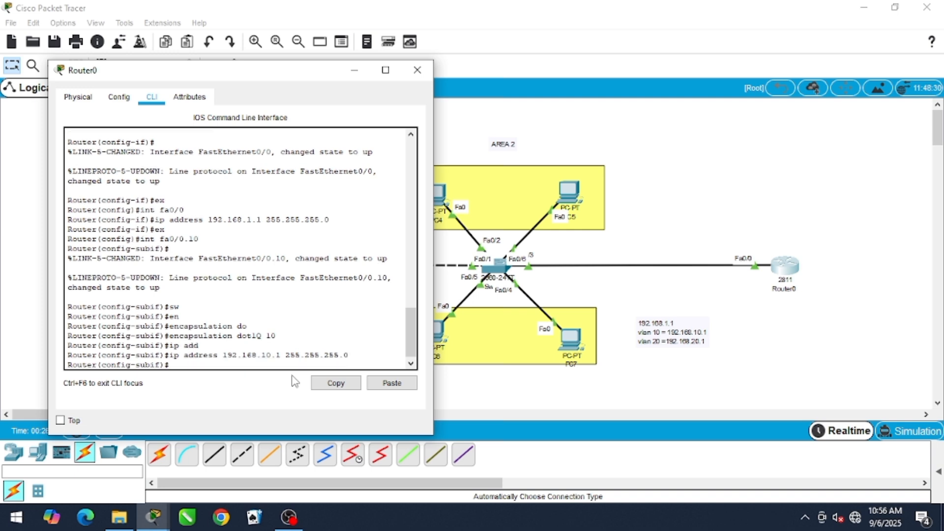
pyautogui.write('wx')
pyautogui.press('Return')
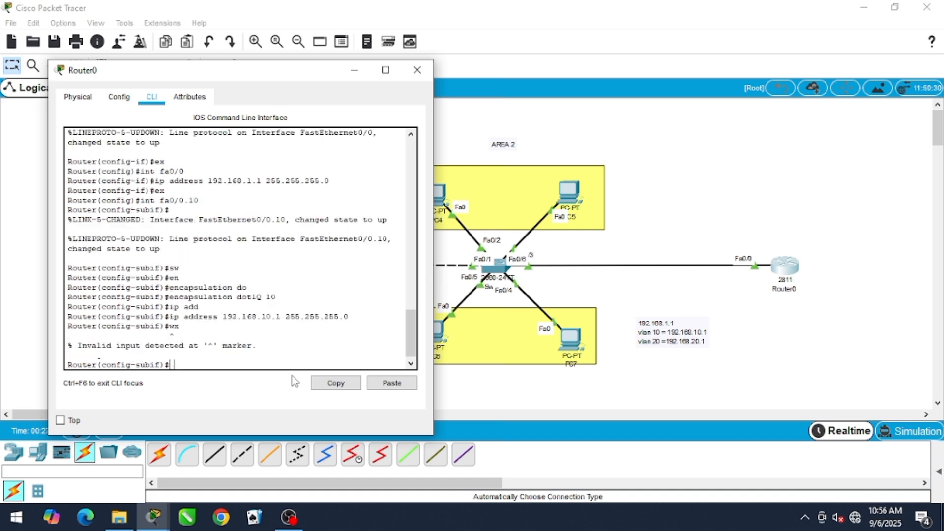
pyautogui.write('e')
pyautogui.press('Return')
pyautogui.write('ex')
pyautogui.press('Return')
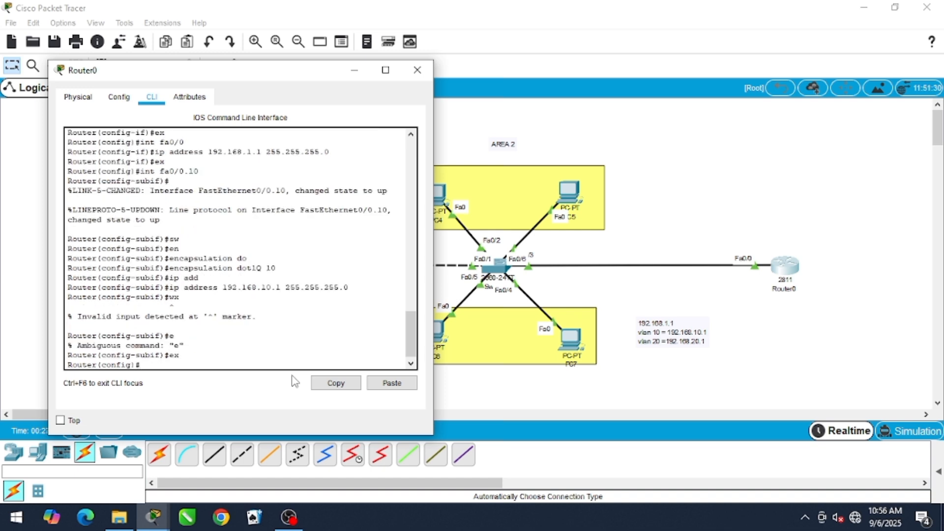
# Create the subinterface fa0/0.20 and set its encapsulation to dot1Q 20
pyautogui.write('int fa0/0.20')
pyautogui.press('Return')
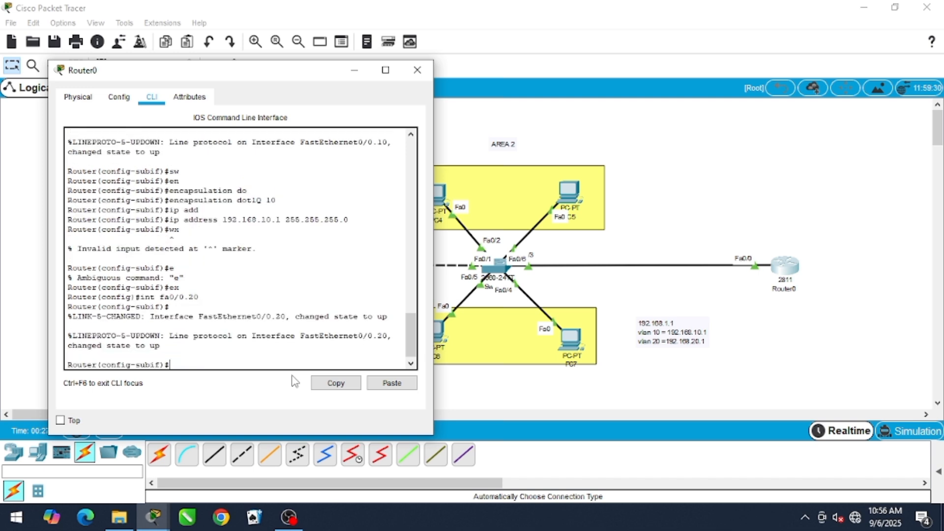
pyautogui.write('en')
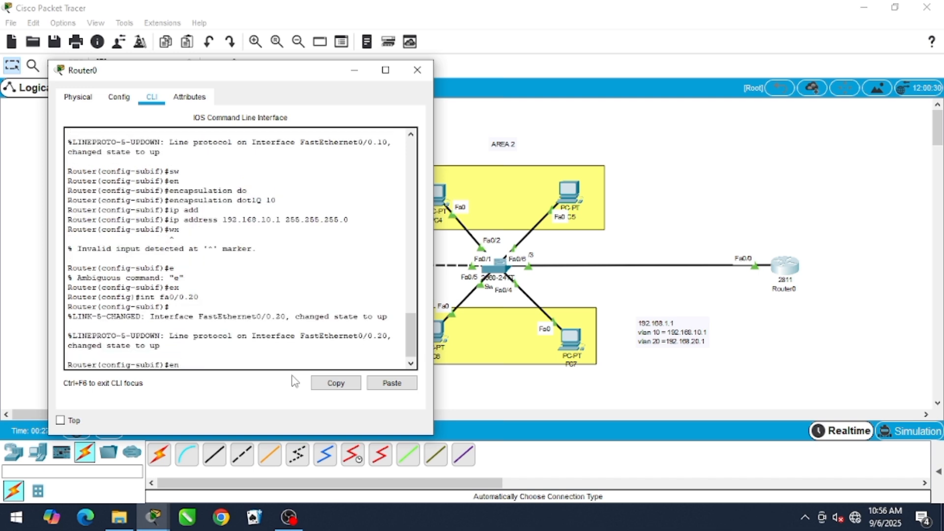
pyautogui.press('Tab')
pyautogui.write('do')
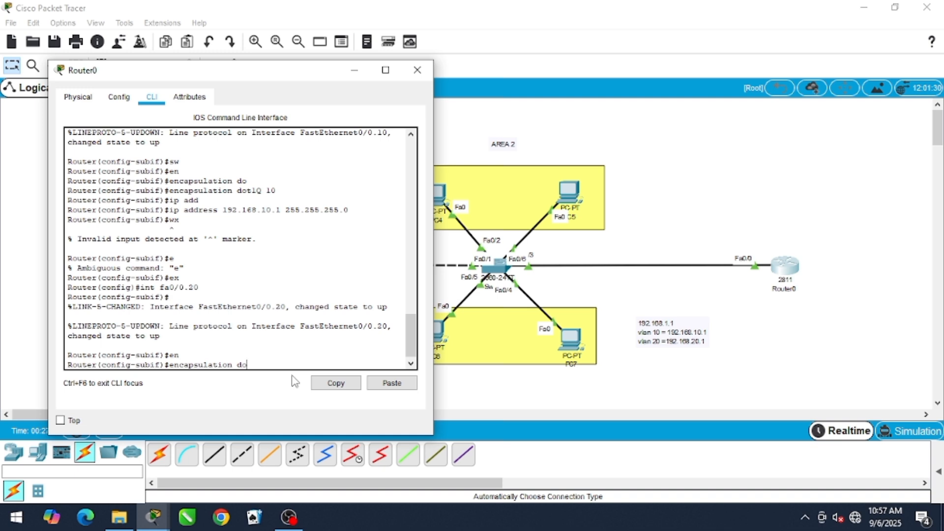
pyautogui.write('t')
pyautogui.press('Tab')
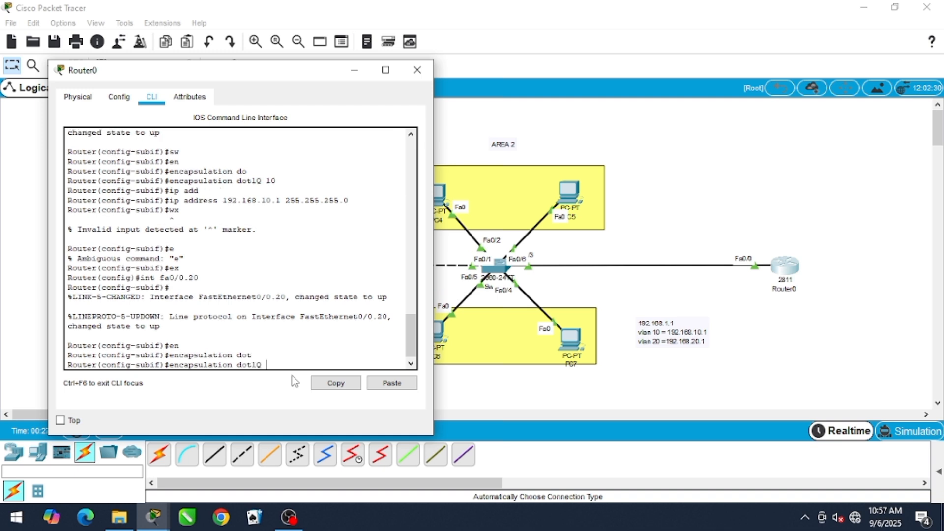
pyautogui.write('20')
pyautogui.press('Return')
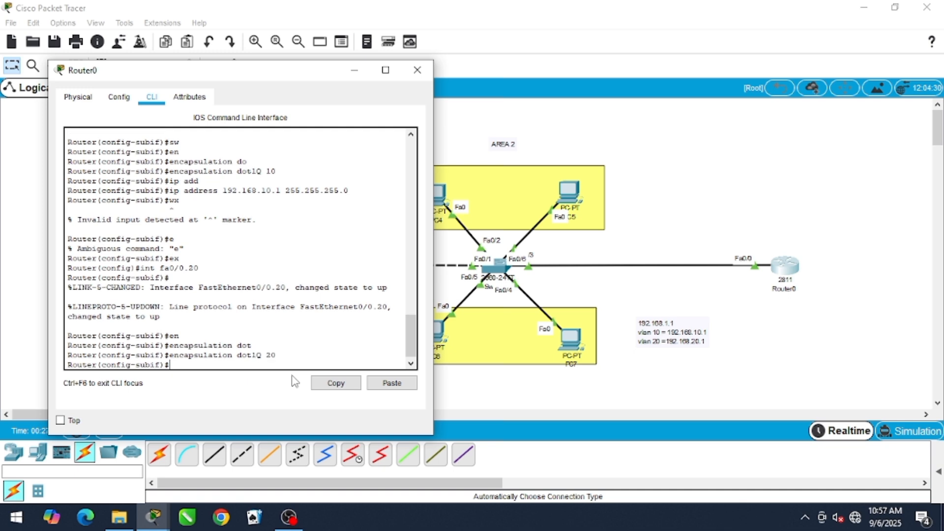
# Assign IP address 192.168.20.1 with mask 255.255.255.0 to subinterface fa0/0.20
pyautogui.write('ip add')
pyautogui.press('Tab')
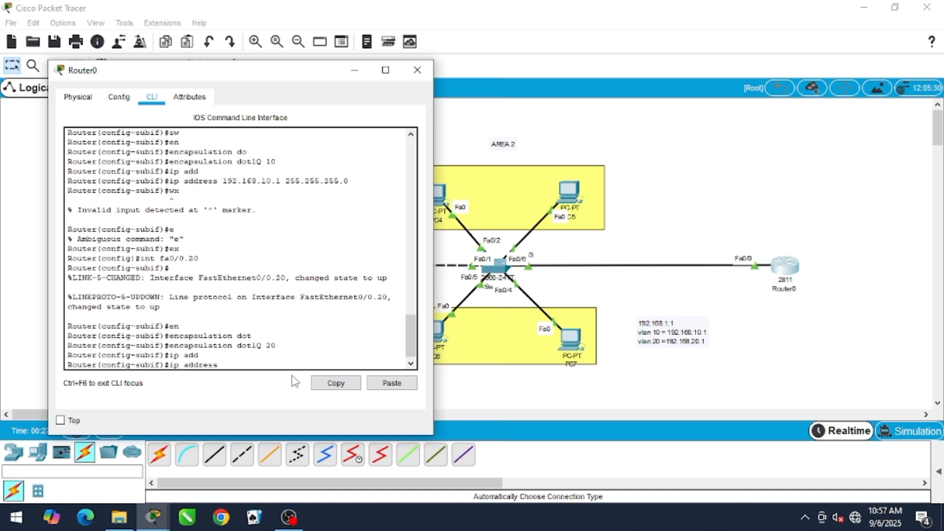
pyautogui.write('192.168.20.1 255.255.255.0')
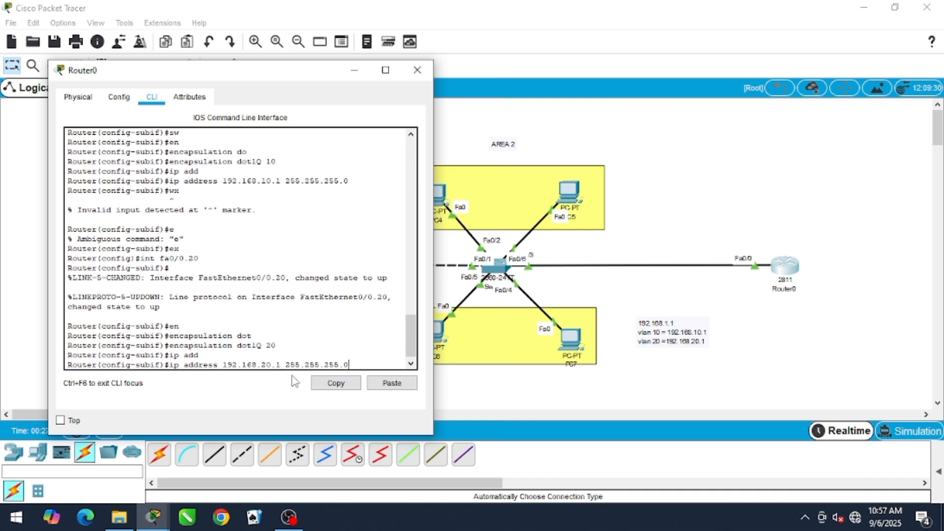
pyautogui.press('Return')
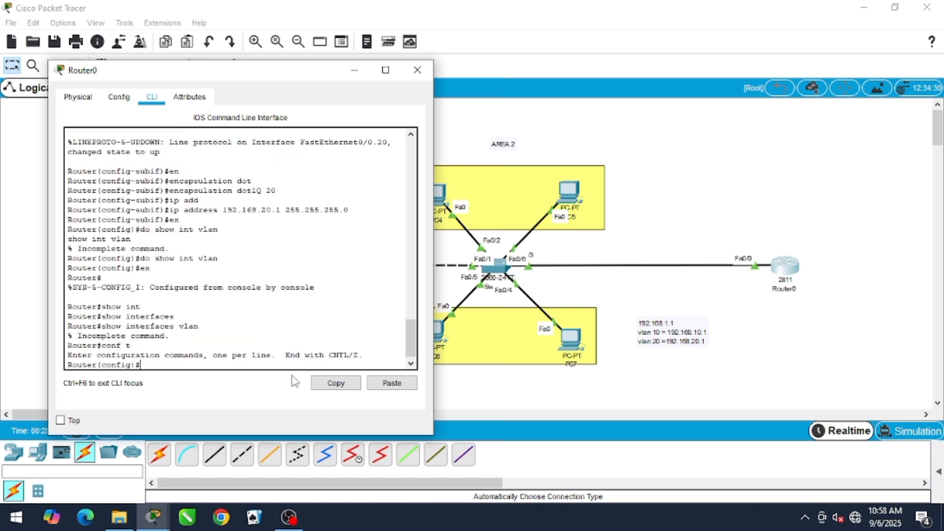
# Display Router0's brief IP interface summary from configuration mode with do show ip int br
pyautogui.write('do show ip int br')
pyautogui.press('Return')
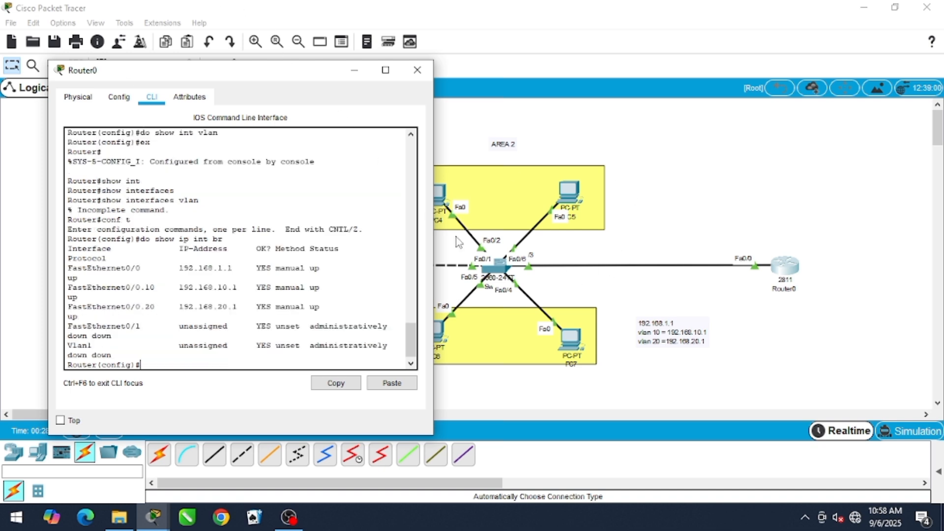
# Widen the router's window, examine the summary rows for fa0/0, fa0/0.10 and fa0/0.20, and close the window
pyautogui.moveTo(431, 212); pyautogui.dragTo(667, 225)
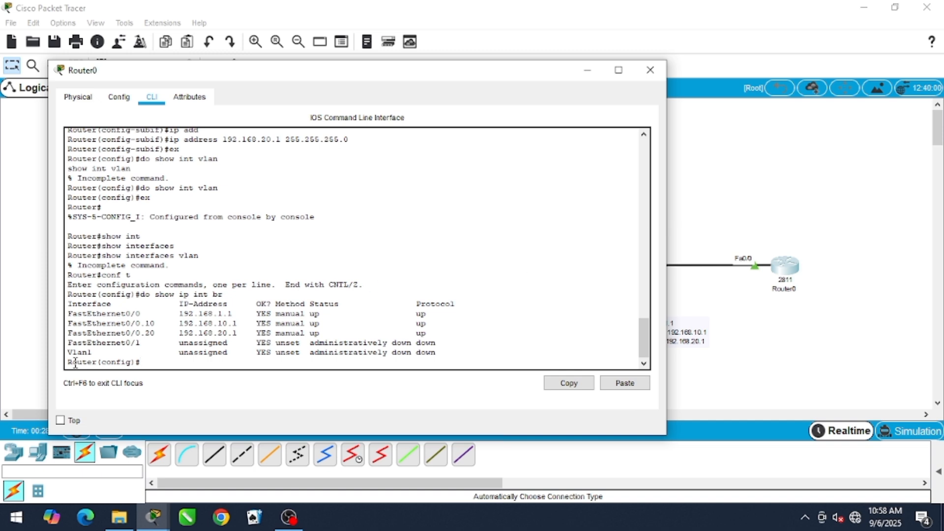
pyautogui.moveTo(66, 314); pyautogui.dragTo(339, 312)
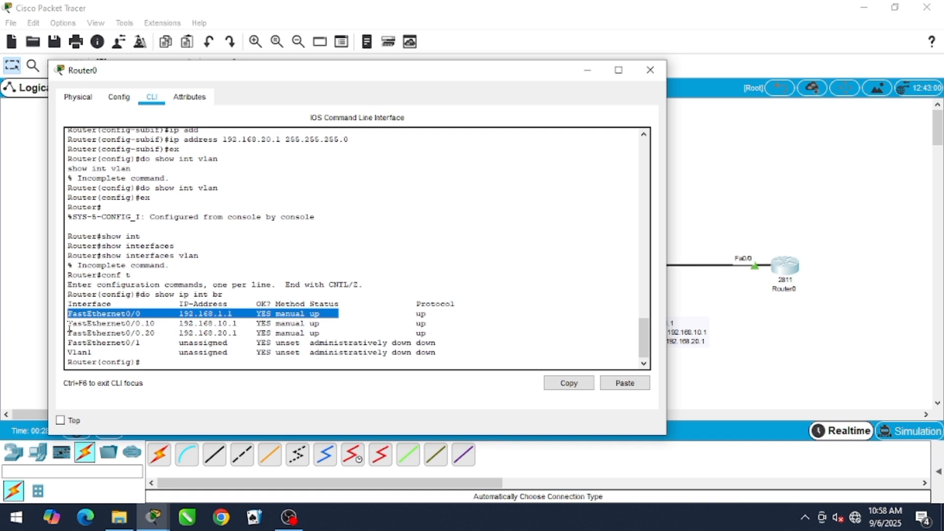
pyautogui.moveTo(67, 323); pyautogui.dragTo(324, 323)
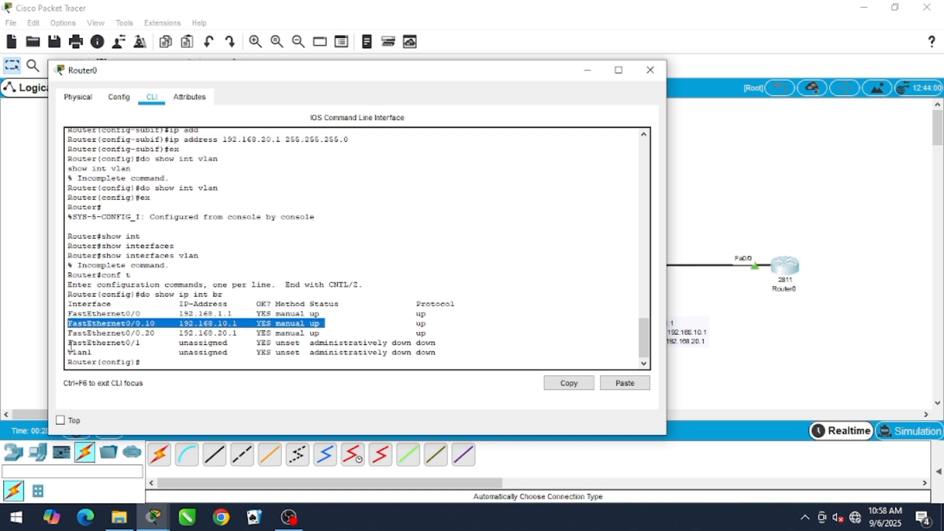
pyautogui.moveTo(69, 333); pyautogui.dragTo(372, 333)
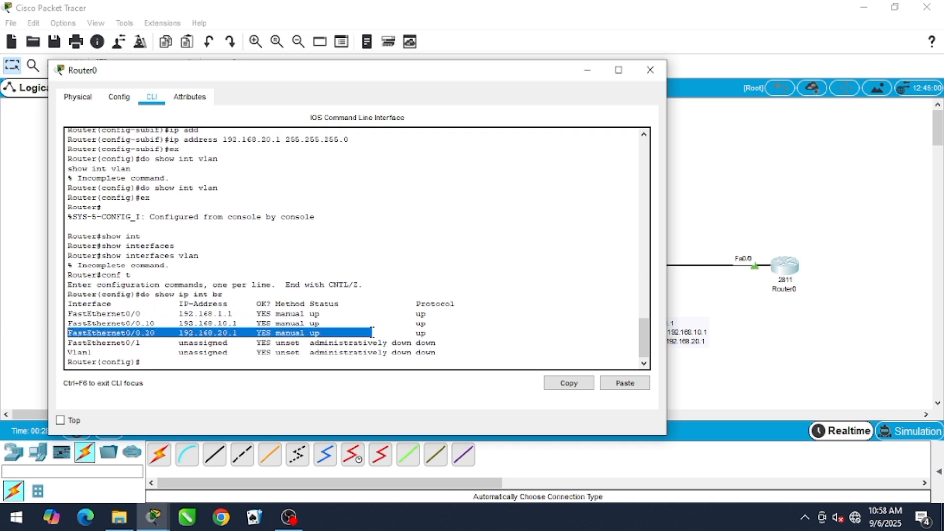
pyautogui.click(650, 69)
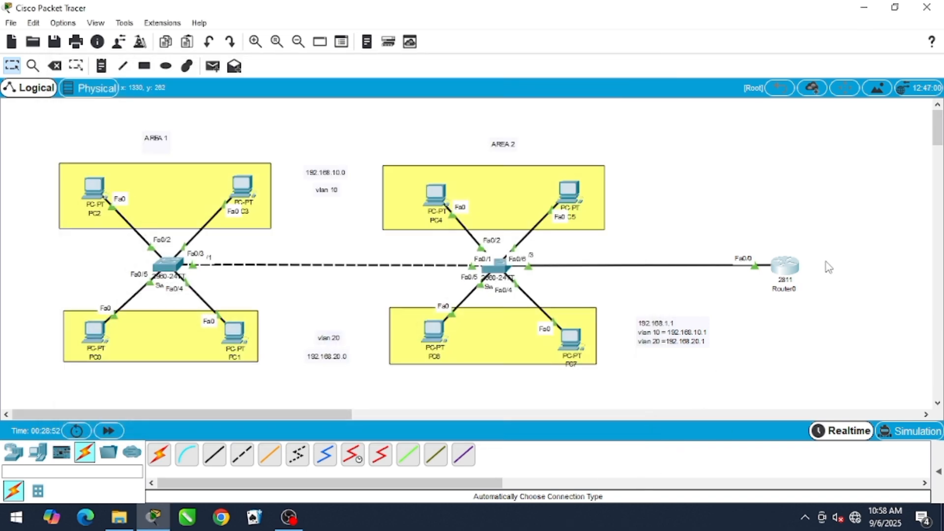
# Open the Area 2 switch's command line, keep the topology in view, and enter global configuration mode
pyautogui.click(495, 267)
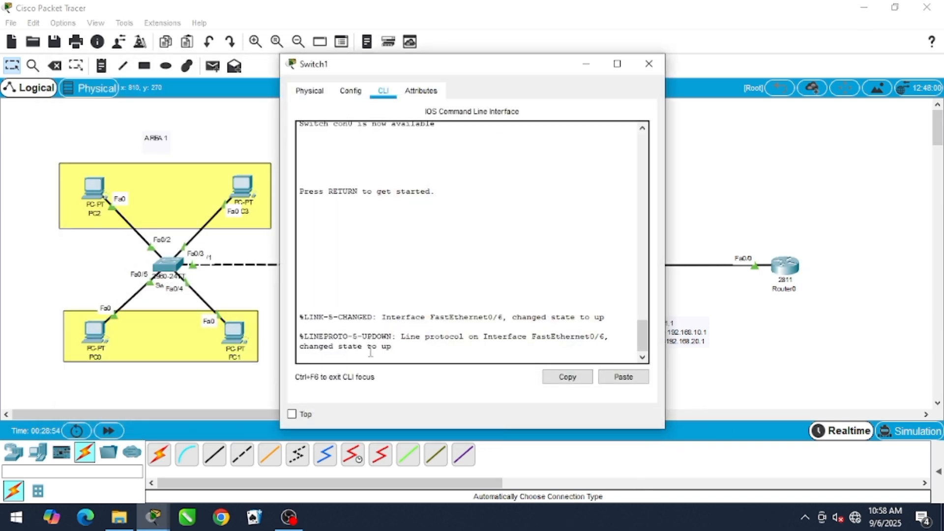
pyautogui.moveTo(364, 76); pyautogui.dragTo(174, 54)
pyautogui.click(283, 274)
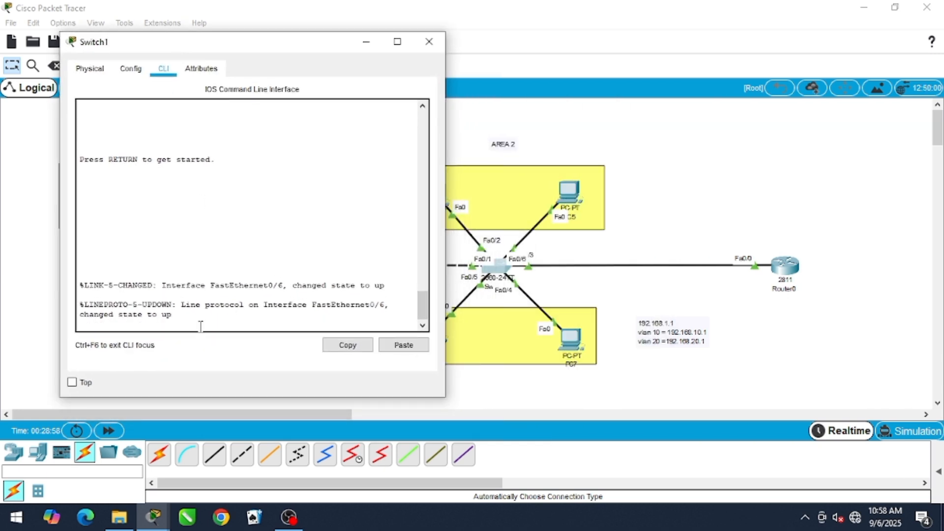
pyautogui.press('Return')
pyautogui.write('en')
pyautogui.press('Return')
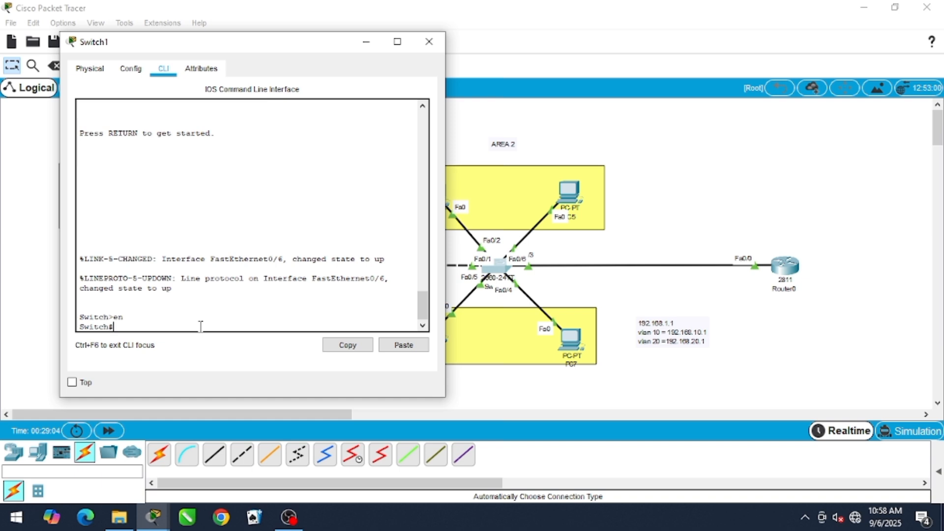
pyautogui.write('conf t')
pyautogui.press('Return')
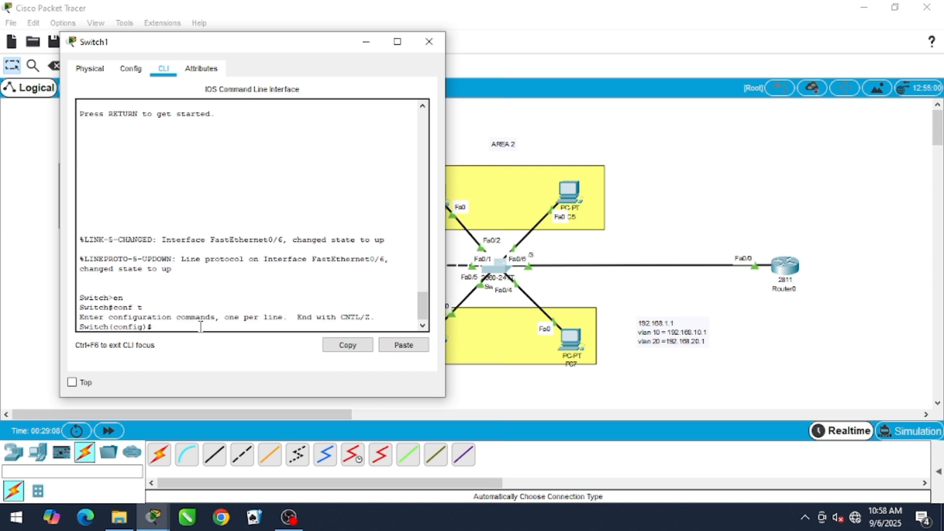
# Set the Area 2 switch's interface fa0/6 toward the router to switchport mode trunk
pyautogui.write('int fa0/')
pyautogui.write('6')
pyautogui.press('Return')
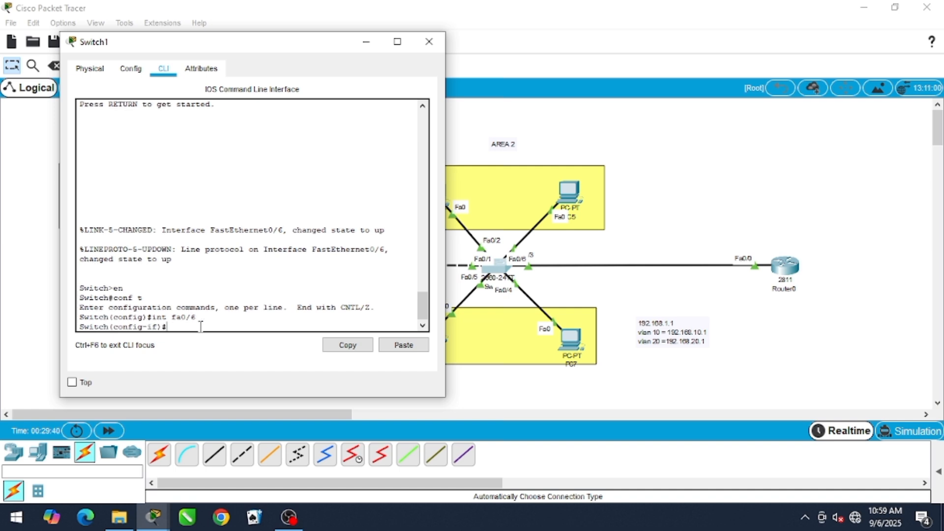
pyautogui.write('sw')
pyautogui.press('Tab')
pyautogui.write('mode')
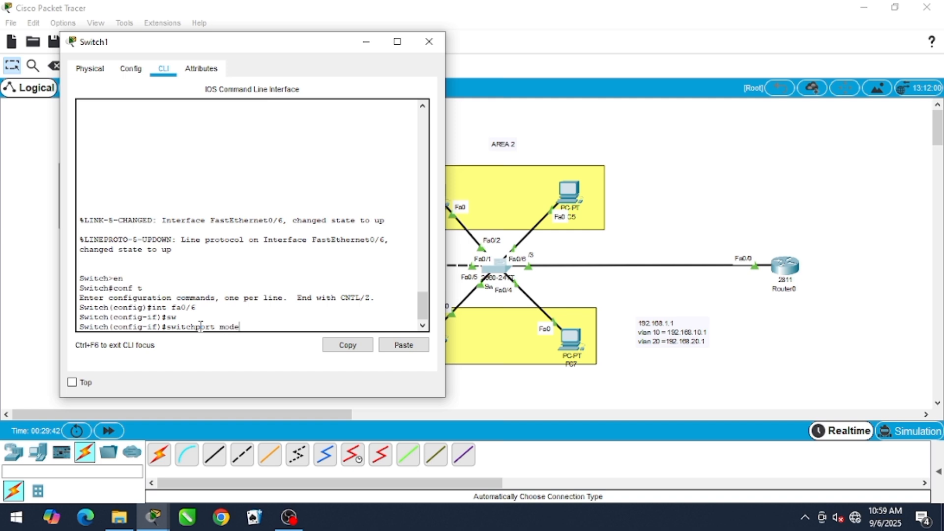
pyautogui.write(' trubn')
pyautogui.press('BackSpace')
pyautogui.press('BackSpace')
pyautogui.write('nk')
pyautogui.press('Return')
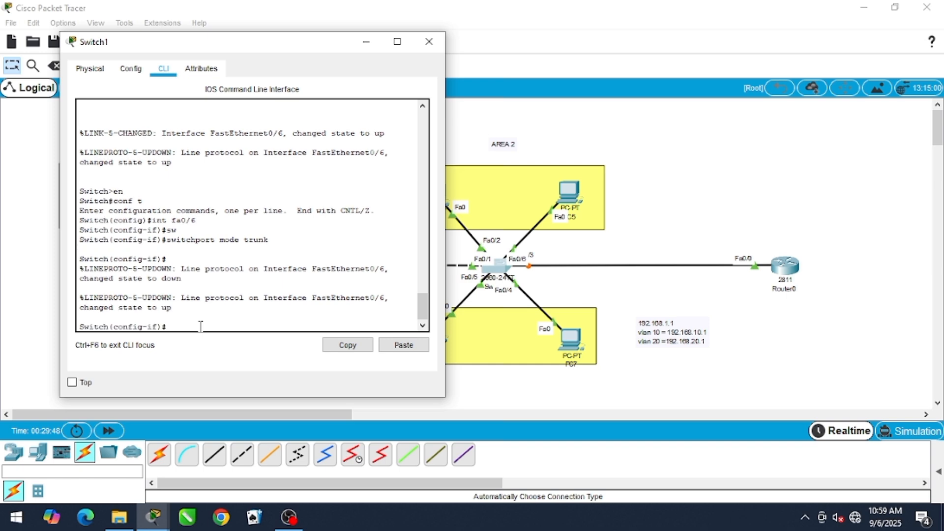
# Return to the topology and fast-forward the simulation time for the switch-to-router link
pyautogui.moveTo(275, 45); pyautogui.dragTo(413, 0)
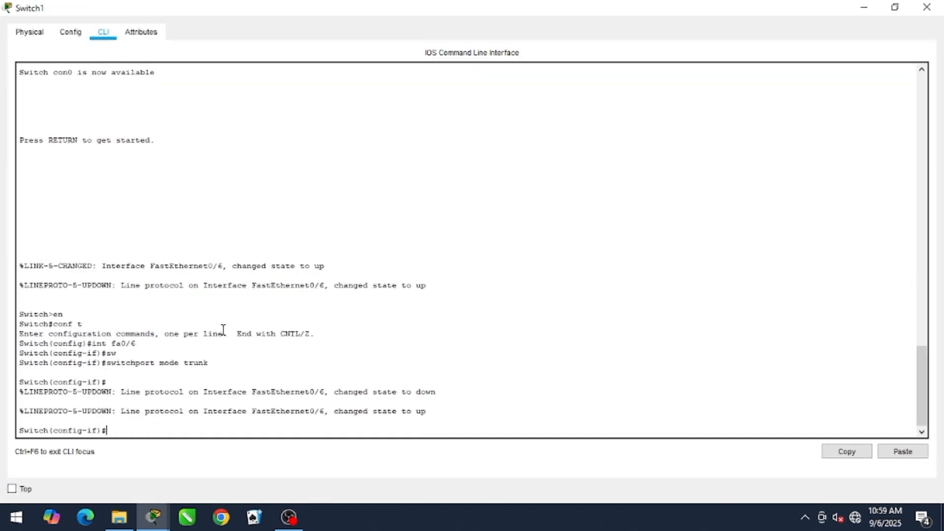
pyautogui.click(893, 7)
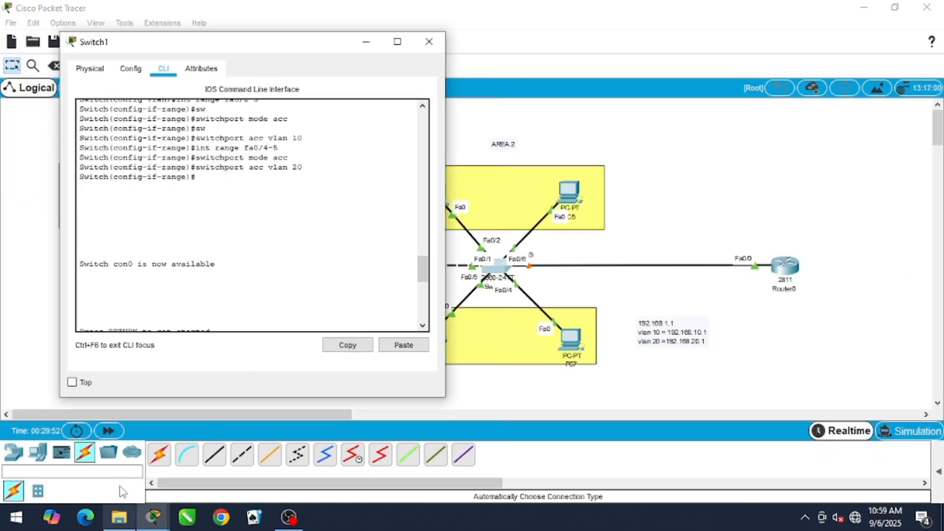
pyautogui.click(108, 431)
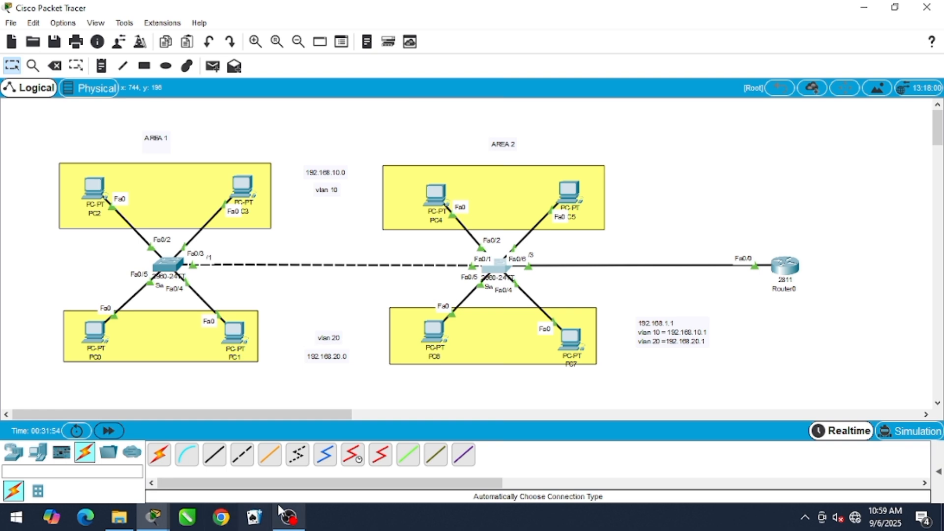
# Review the earlier VLAN and access-port commands in Switch1's command line, and close its window
pyautogui.click(494, 272)
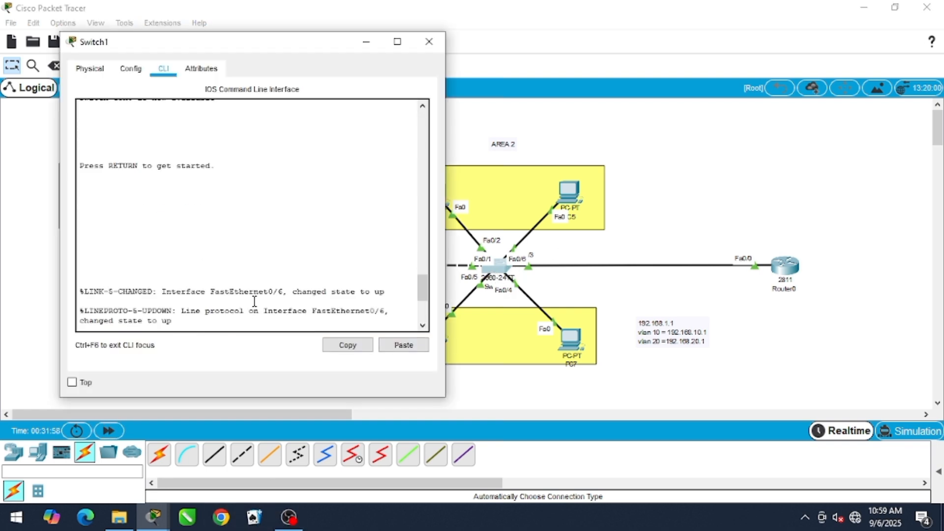
pyautogui.scroll(5, 266, 260)
pyautogui.moveTo(266, 53); pyautogui.dragTo(231, 77)
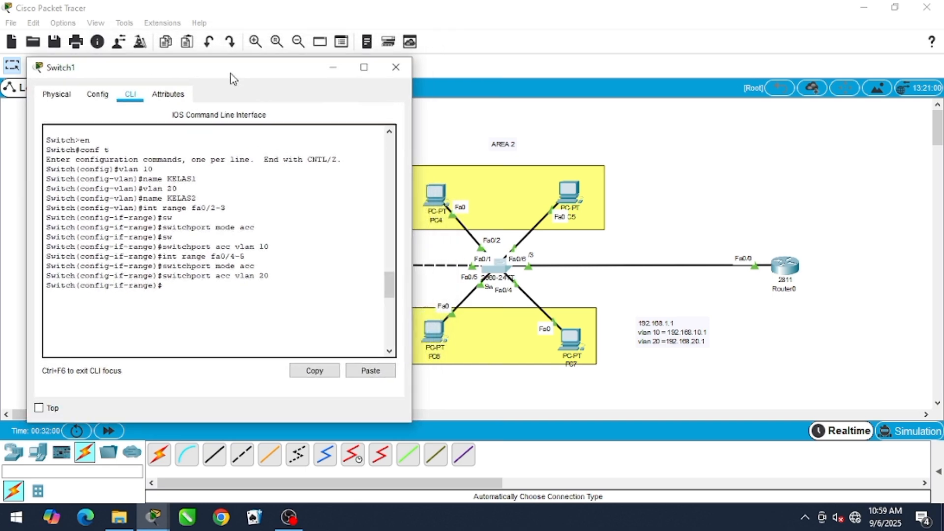
pyautogui.click(395, 66)
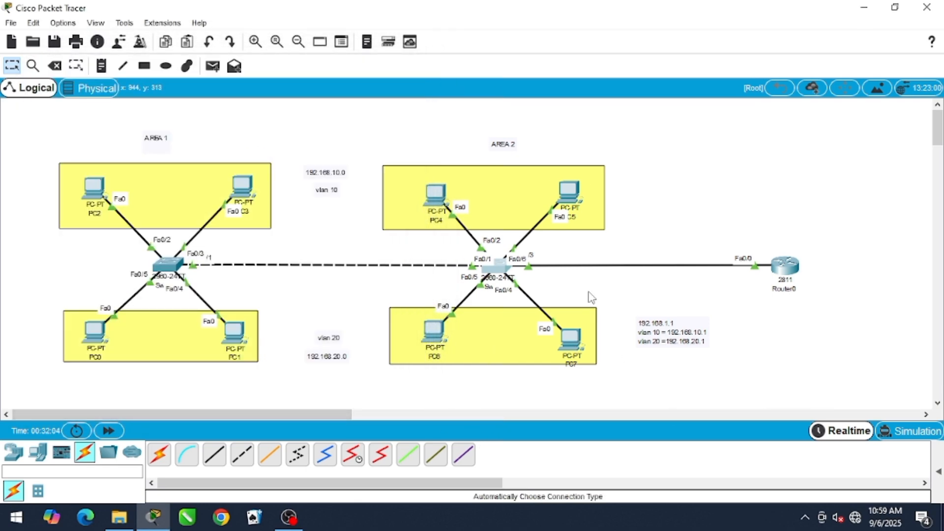
# Move Router0 slightly closer to the Area 2 switch in the topology
pyautogui.moveTo(784, 269); pyautogui.dragTo(764, 264)
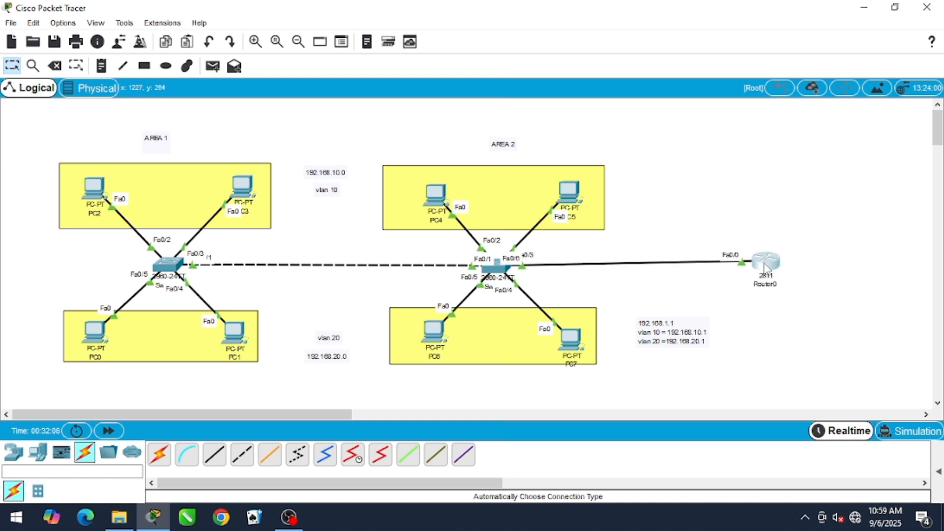
# Assign PC2 the static IP address 192.168.10.2 with subnet mask 255.255.255.0
pyautogui.click(89, 185)
pyautogui.click(168, 135)
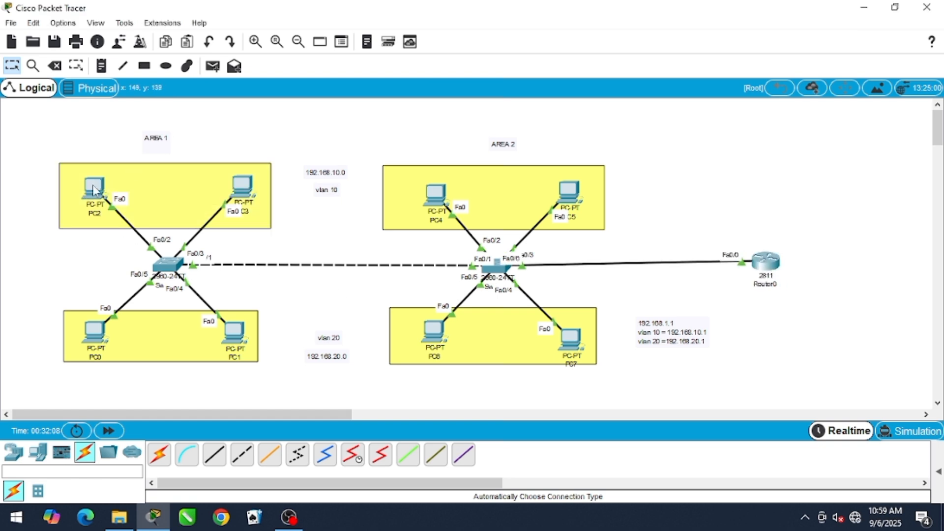
pyautogui.click(95, 189)
pyautogui.click(391, 91)
pyautogui.click(362, 147)
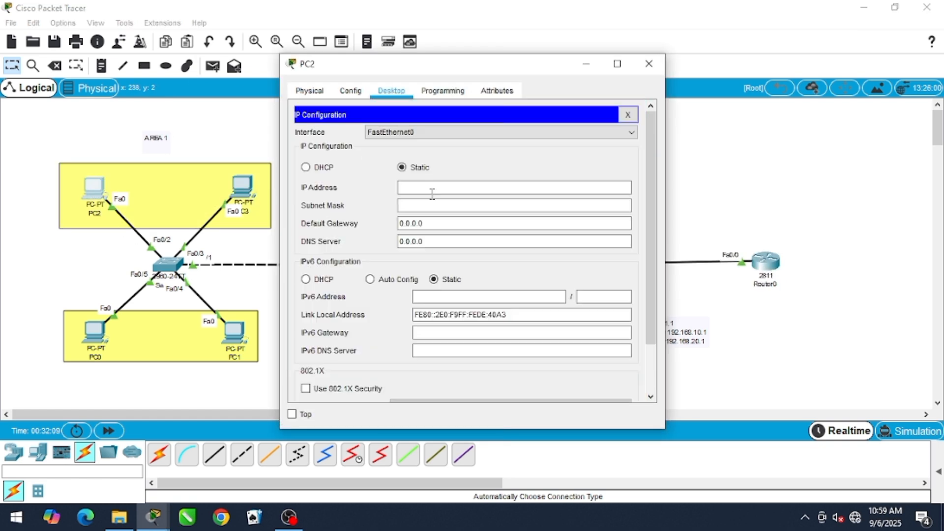
pyautogui.click(435, 188)
pyautogui.write('192.1')
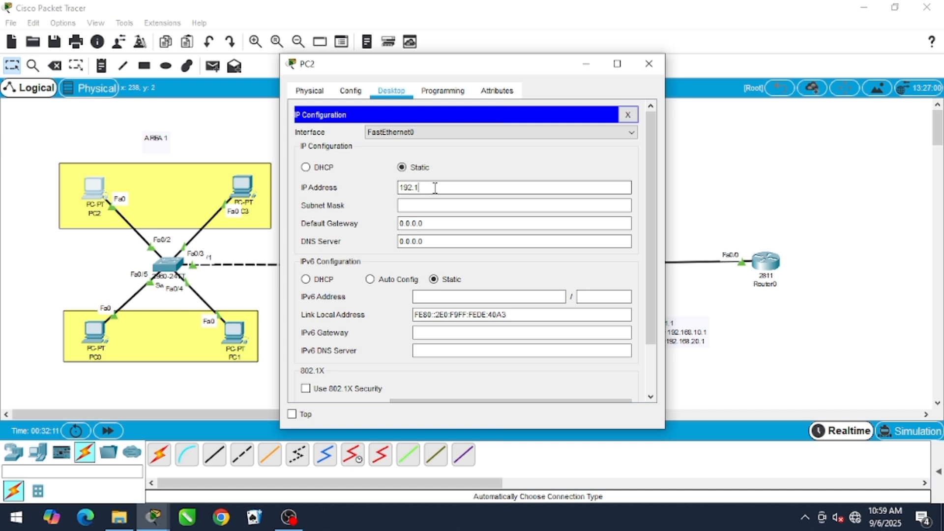
pyautogui.write('68.10.2')
pyautogui.click(489, 206)
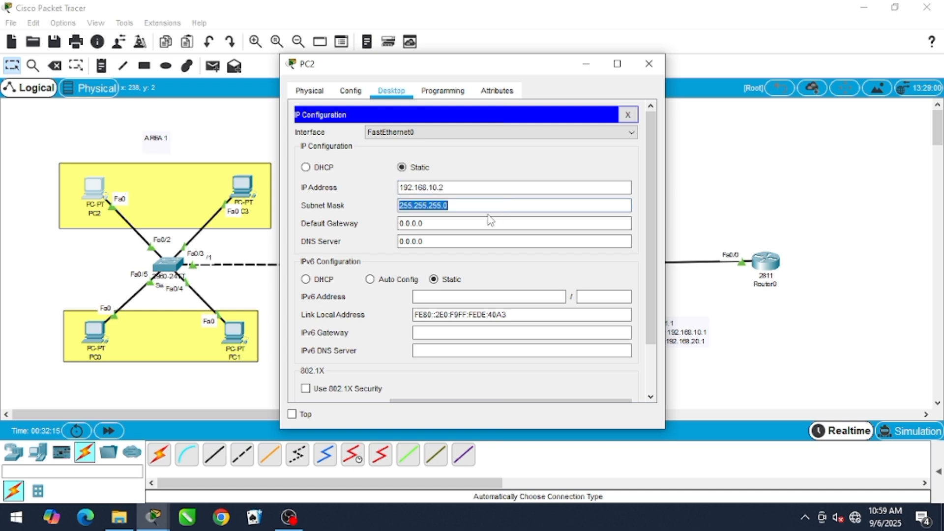
# Set PC2's default gateway to 192.168.10.1 and close its configuration window
pyautogui.click(489, 221)
pyautogui.press('BackSpace')
pyautogui.write('192')
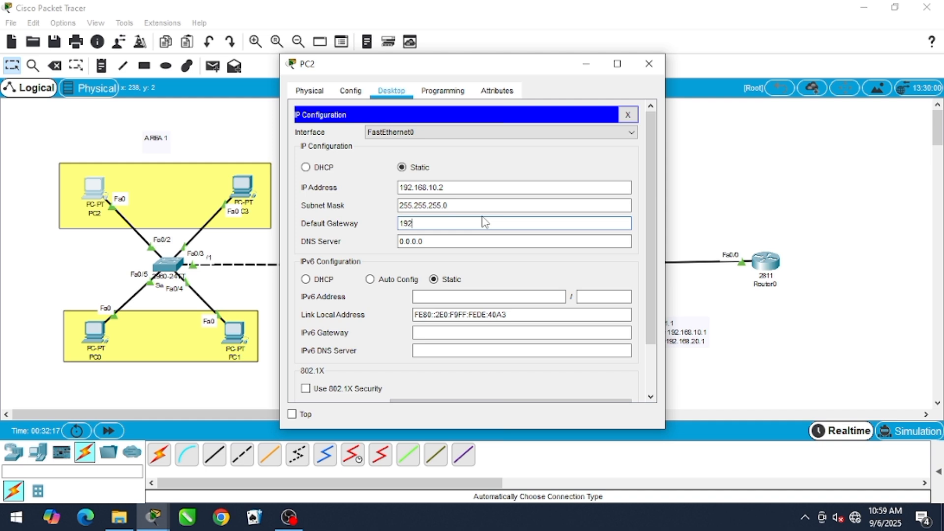
pyautogui.write('.168.10.1')
pyautogui.moveTo(440, 68); pyautogui.dragTo(516, 212)
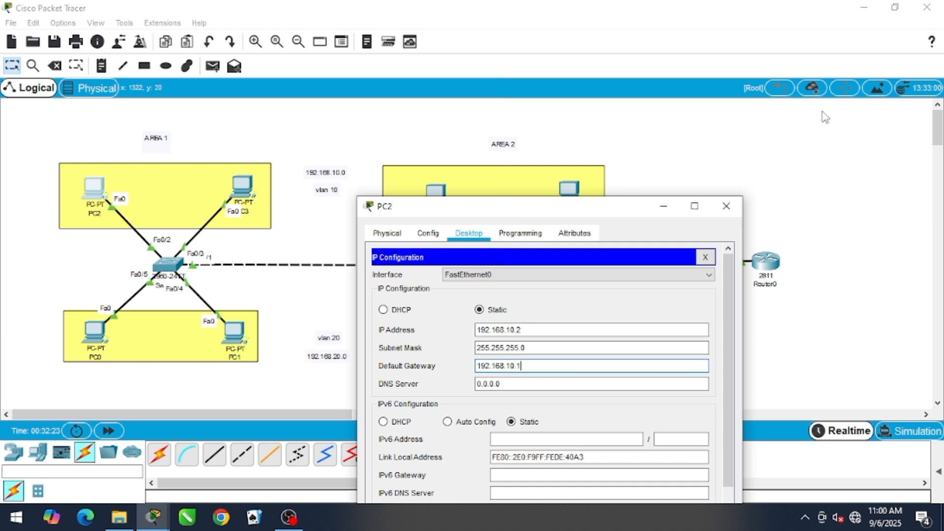
pyautogui.click(462, 231)
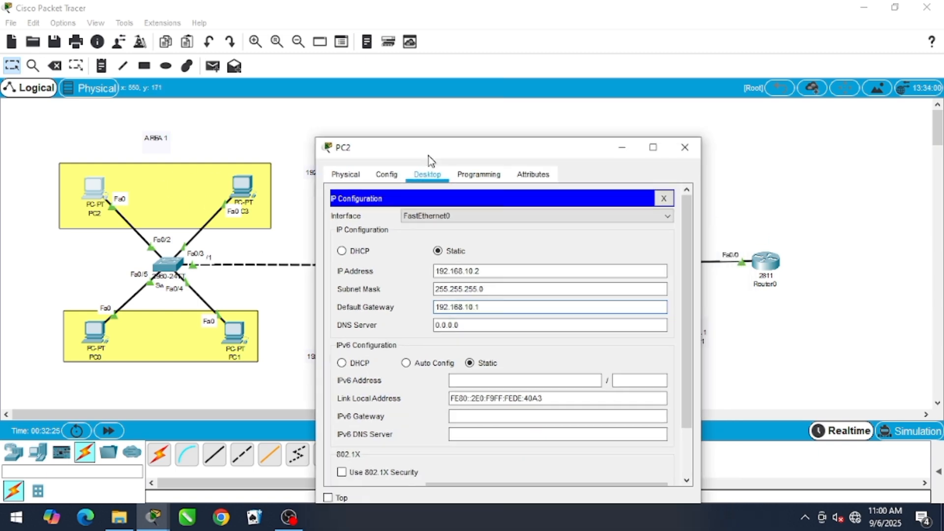
pyautogui.click(678, 113)
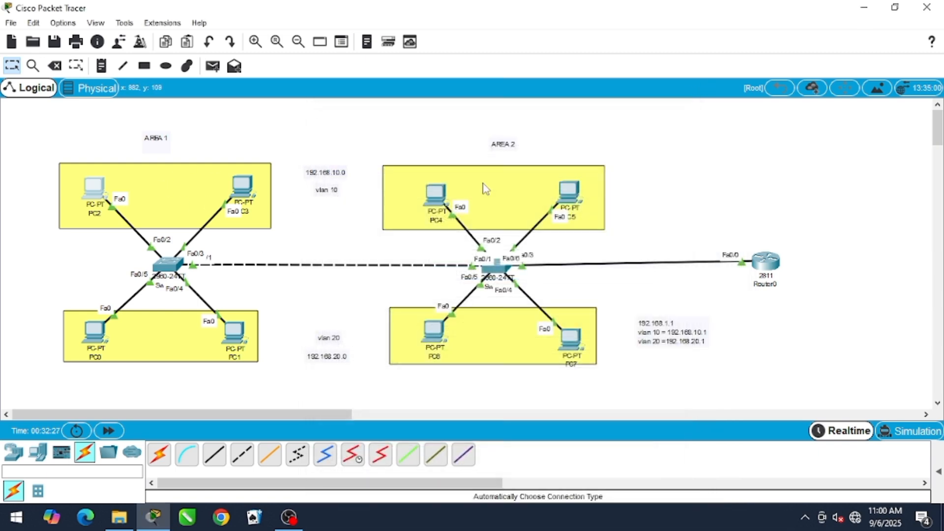
# Assign PC3 the static IP address 192.168.10.3 with subnet mask 255.255.255.0
pyautogui.click(241, 186)
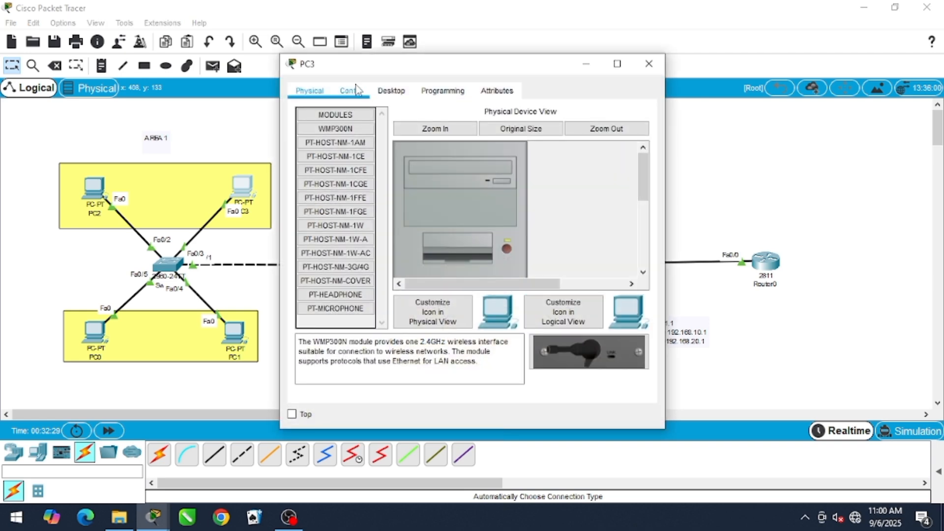
pyautogui.click(392, 93)
pyautogui.click(417, 187)
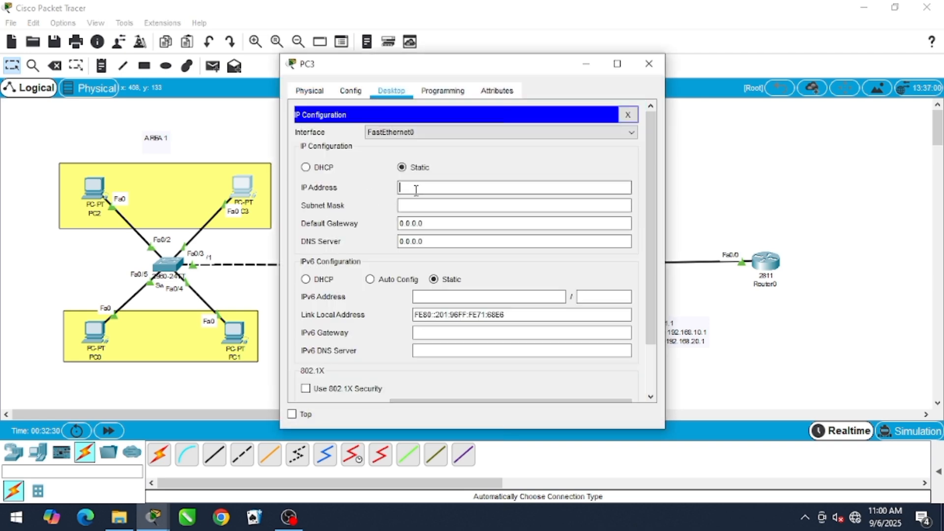
pyautogui.write('1962')
pyautogui.write('.168')
pyautogui.write('.10.2')
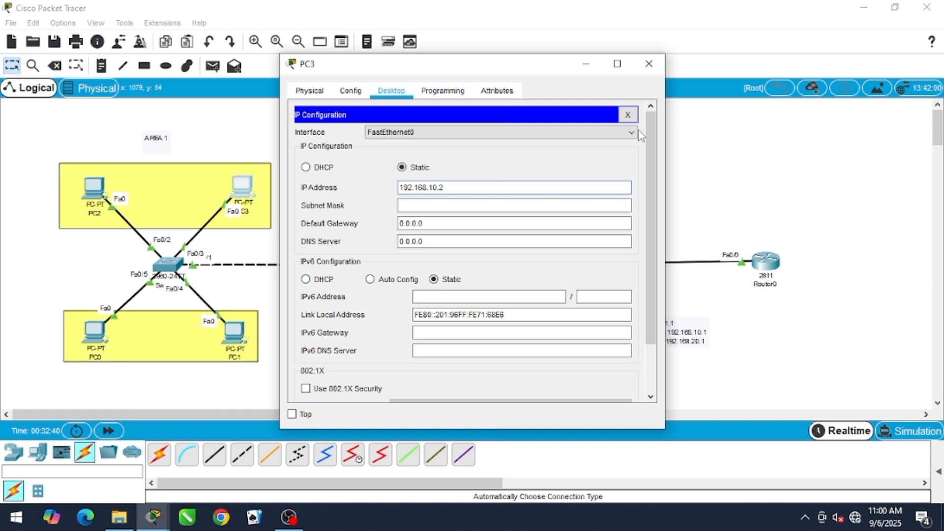
pyautogui.press('BackSpace')
pyautogui.press('Tab')
pyautogui.press('Tab')
# Set PC3's default gateway to 192.168.10.1 and close its configuration window
pyautogui.press('BackSpace')
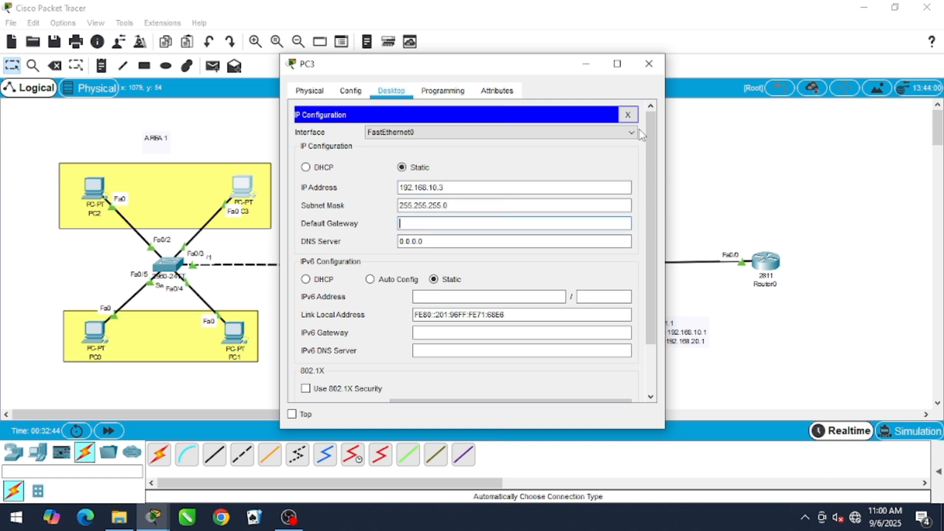
pyautogui.write('192.168.10.1')
pyautogui.click(649, 64)
# Assign PC4 in Area 2 the static IP address 192.168.10.4 with subnet mask 255.255.255.0
pyautogui.click(435, 199)
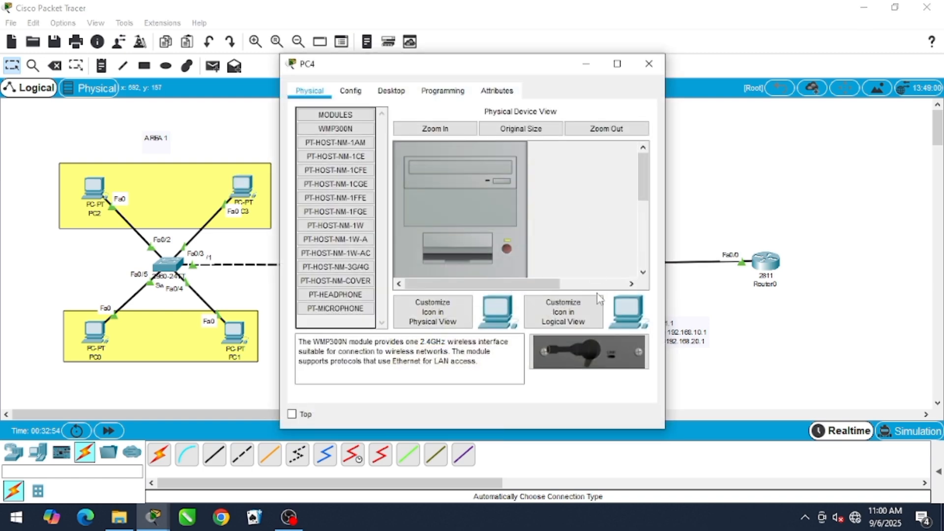
pyautogui.click(399, 92)
pyautogui.click(368, 152)
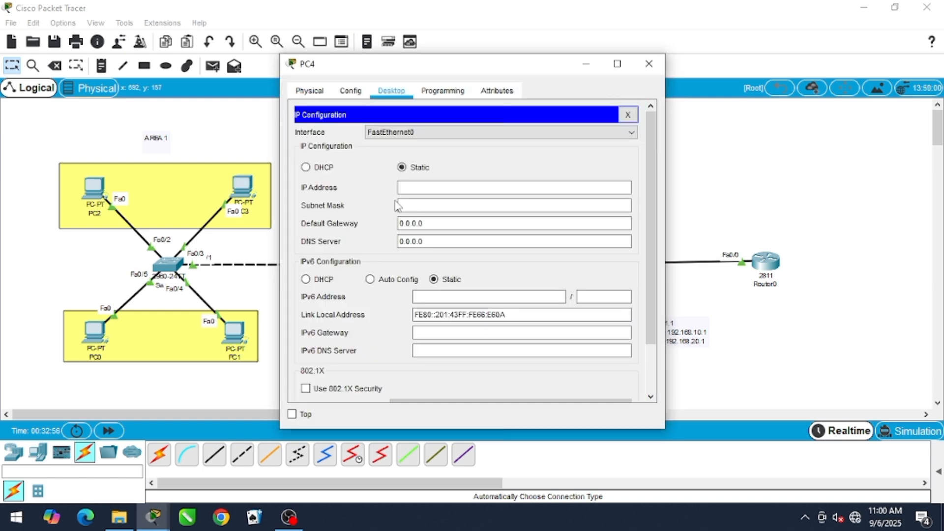
pyautogui.click(401, 188)
pyautogui.write('192.168.10.4')
pyautogui.press('Tab')
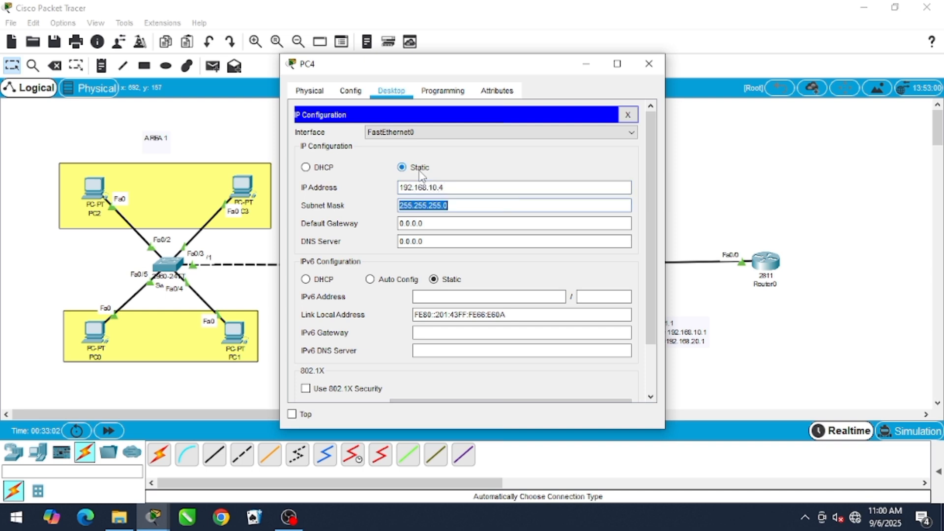
# Set PC4's default gateway to 192.168.10.1 and close its configuration window
pyautogui.press('Tab')
pyautogui.press('BackSpace')
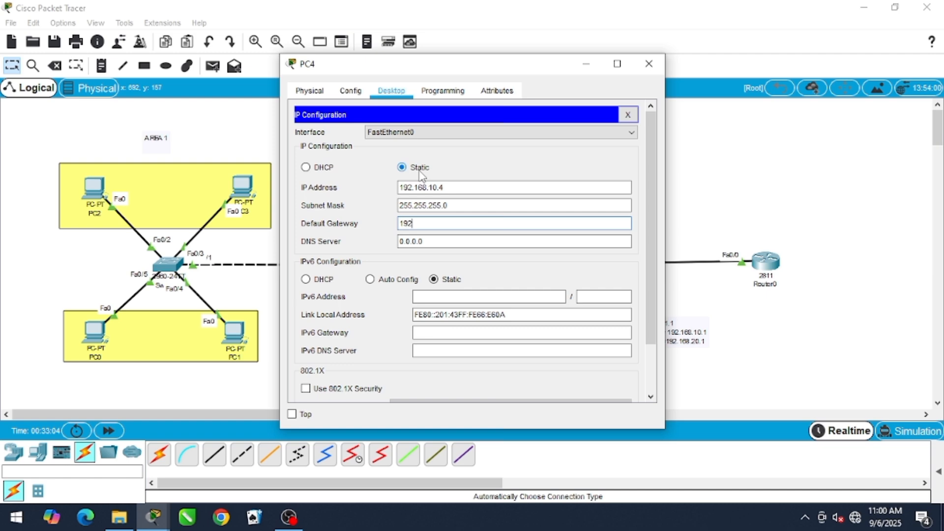
pyautogui.write('192.168.10.1')
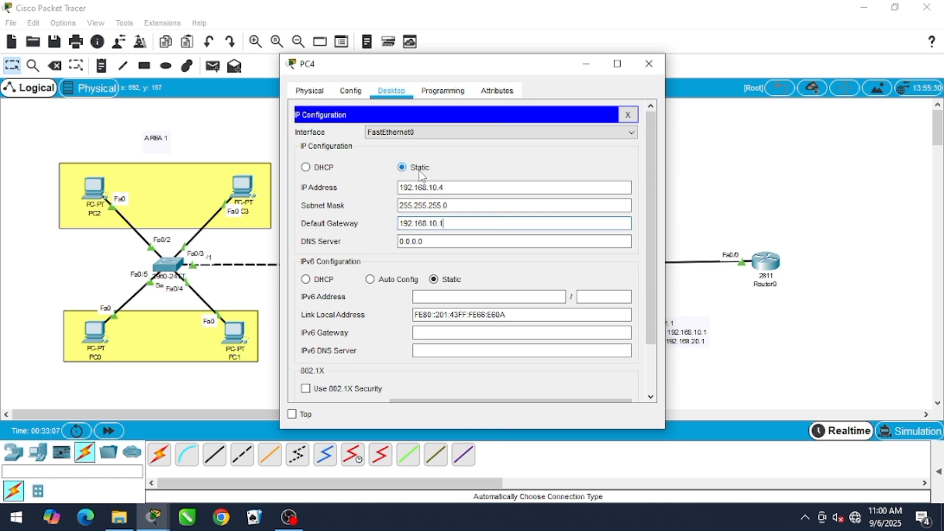
pyautogui.click(649, 63)
# Assign PC5 in Area 2 the static IP address 192.168.10.5 with subnet mask 255.255.255.0
pyautogui.click(568, 193)
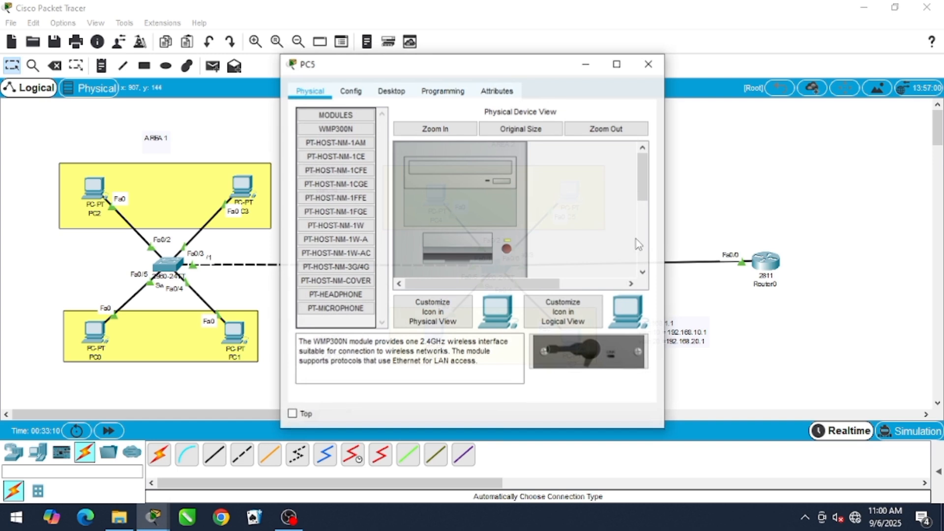
pyautogui.click(392, 90)
pyautogui.click(358, 149)
pyautogui.click(438, 186)
pyautogui.write('192.168.10.5')
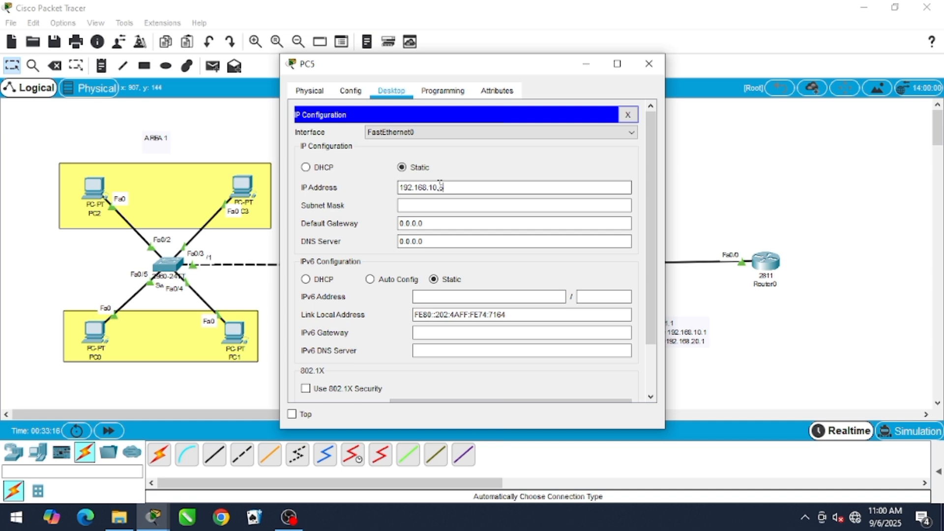
pyautogui.press('Tab')
pyautogui.press('Tab')
# Set PC5's default gateway to the VLAN 10 address noted in the topology and close its configuration window
pyautogui.press('BackSpace')
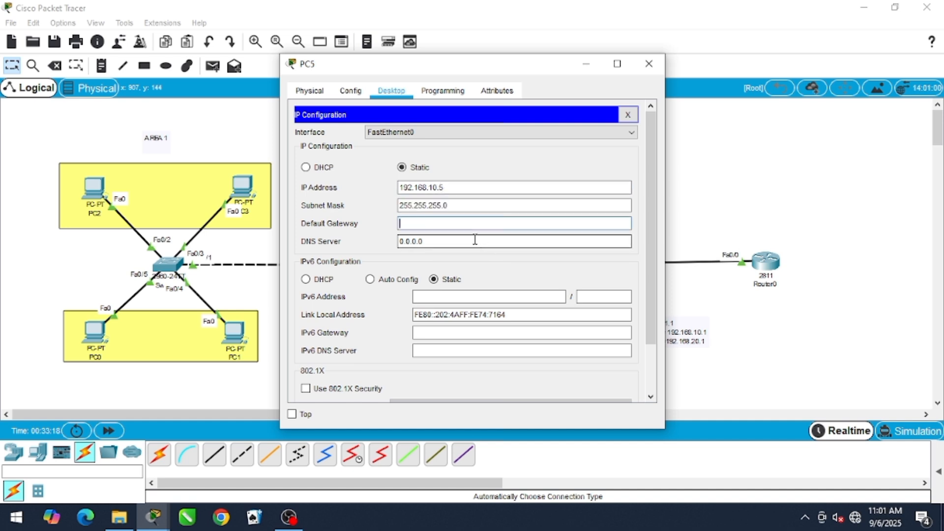
pyautogui.write('192.168.10.1')
pyautogui.click(649, 64)
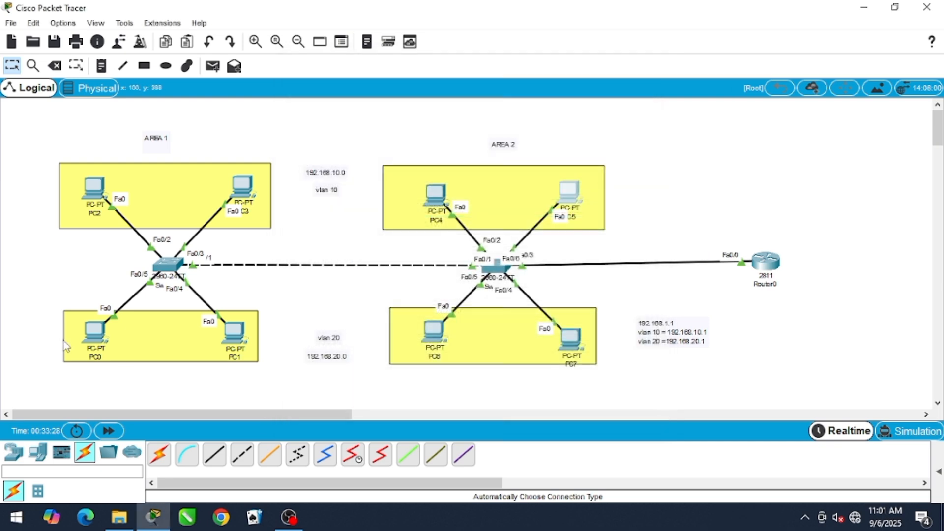
# Enter the static IP address 192.168.10.2 with subnet mask 255.255.255.0 on PC0 in Area 1
pyautogui.click(96, 339)
pyautogui.click(384, 92)
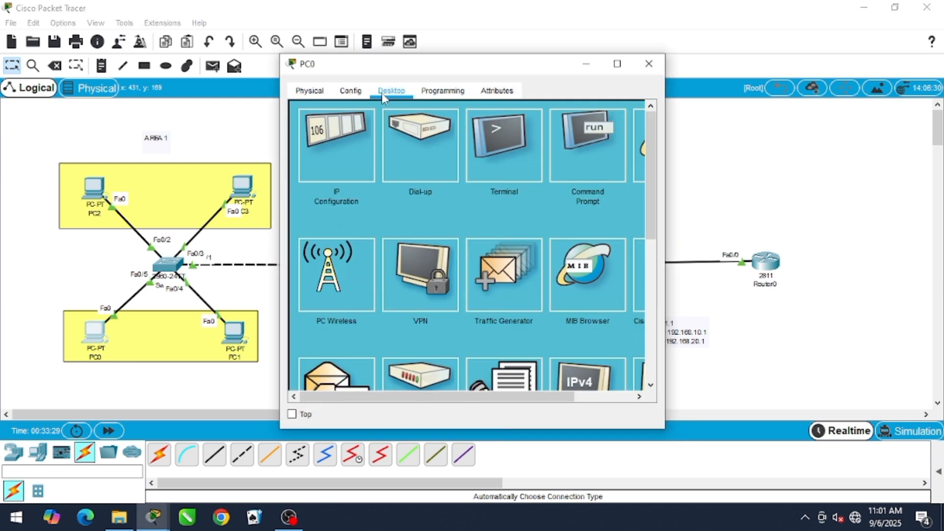
pyautogui.click(352, 173)
pyautogui.click(434, 188)
pyautogui.write('192')
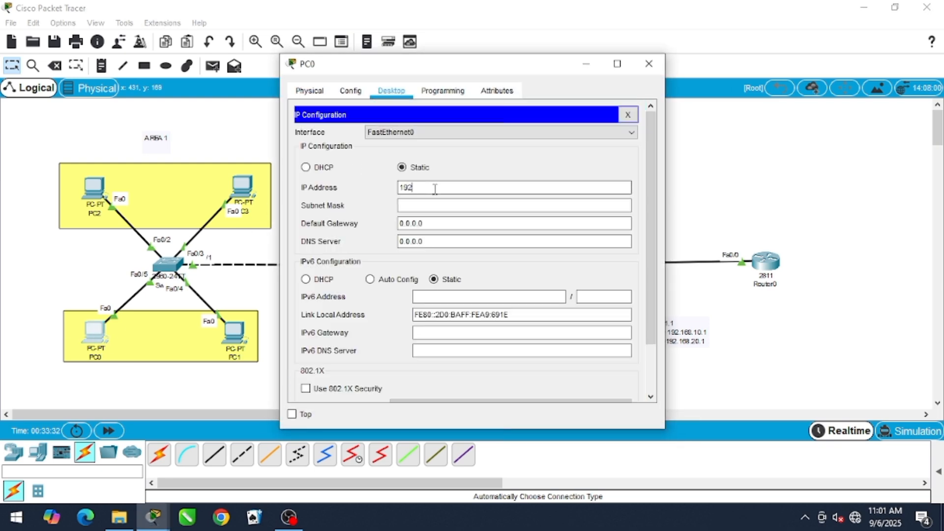
pyautogui.write('.168.10.2')
pyautogui.press('Tab')
pyautogui.press('Tab')
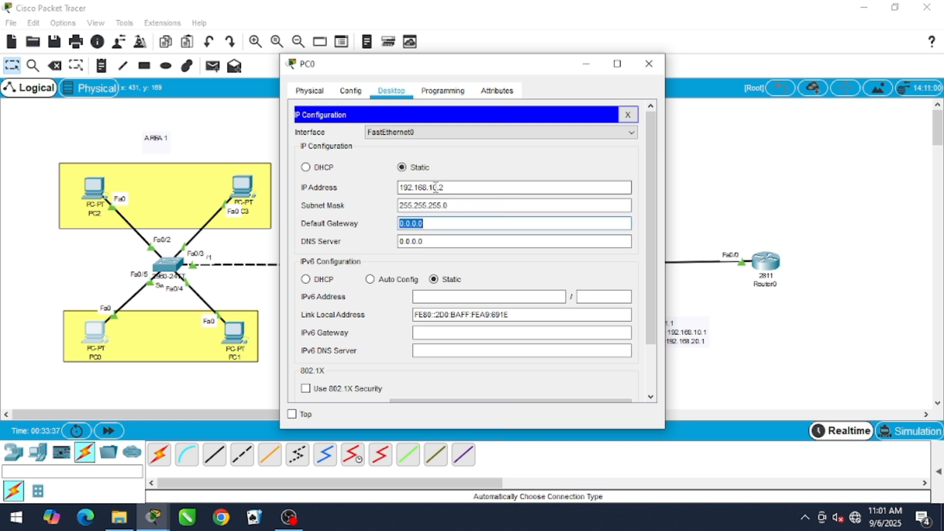
# Enter 192.168.10.1 as PC0's default gateway
pyautogui.press('BackSpace')
pyautogui.write('192.16')
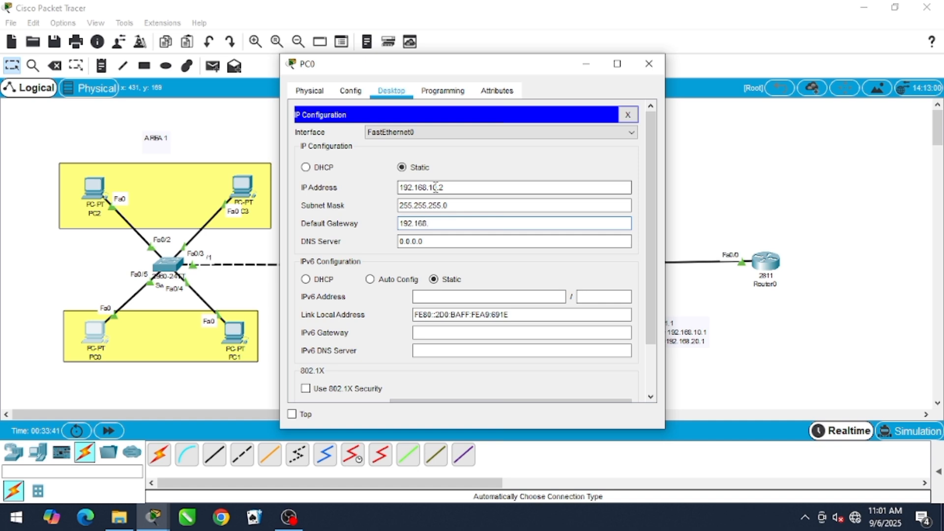
pyautogui.write('8.10.1')
# Correct PC0's IP address to 192.168.20.2 and its default gateway to 192.168.20.1, and close its window
pyautogui.click(431, 187)
pyautogui.press('BackSpace')
pyautogui.write('2')
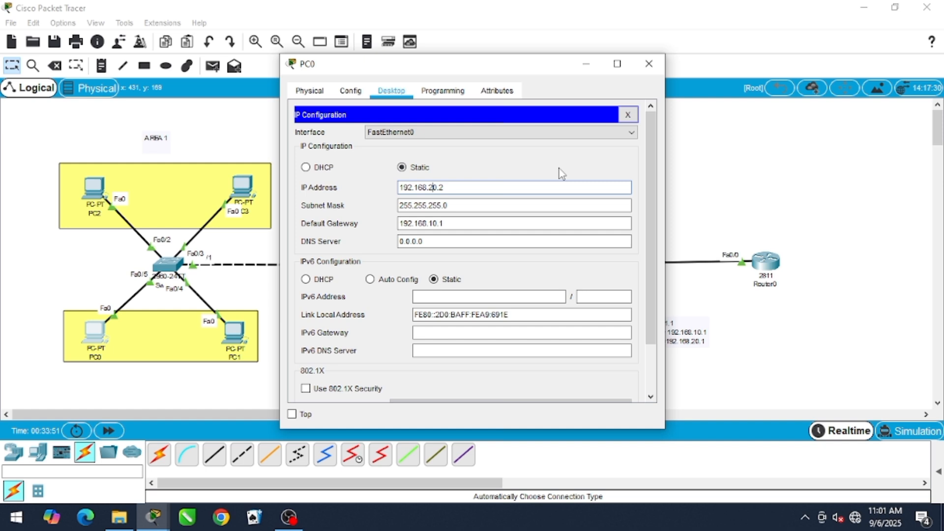
pyautogui.click(432, 224)
pyautogui.press('BackSpace')
pyautogui.write('2')
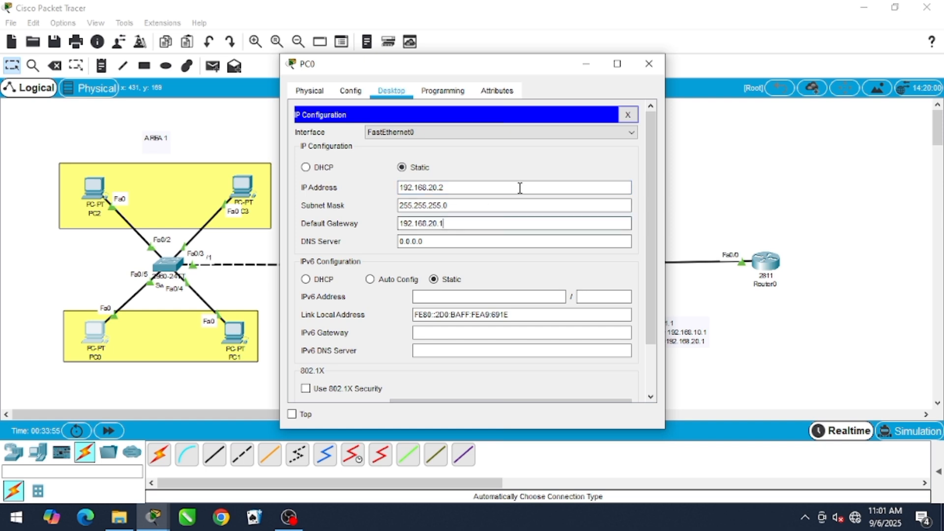
pyautogui.click(650, 64)
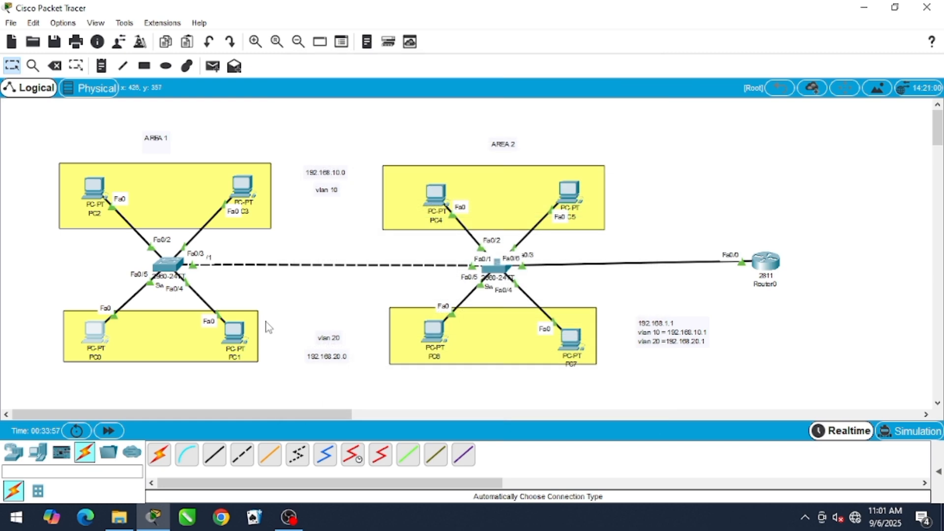
# Open the static IP configuration of PC1 in Area 1 for entering its address
pyautogui.click(235, 333)
pyautogui.click(391, 93)
pyautogui.click(337, 135)
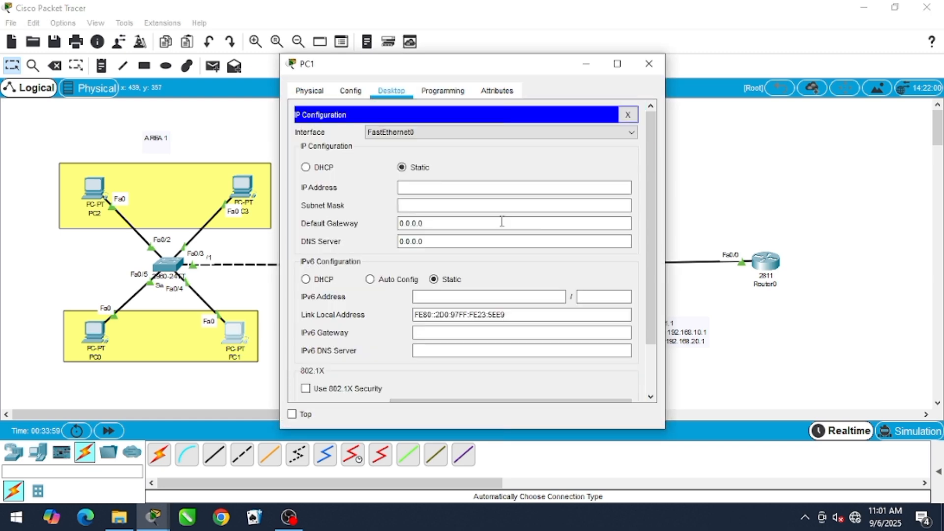
pyautogui.click(477, 187)
# Try to assign PC1 the static IP address 192.168.20.2
pyautogui.write('192.')
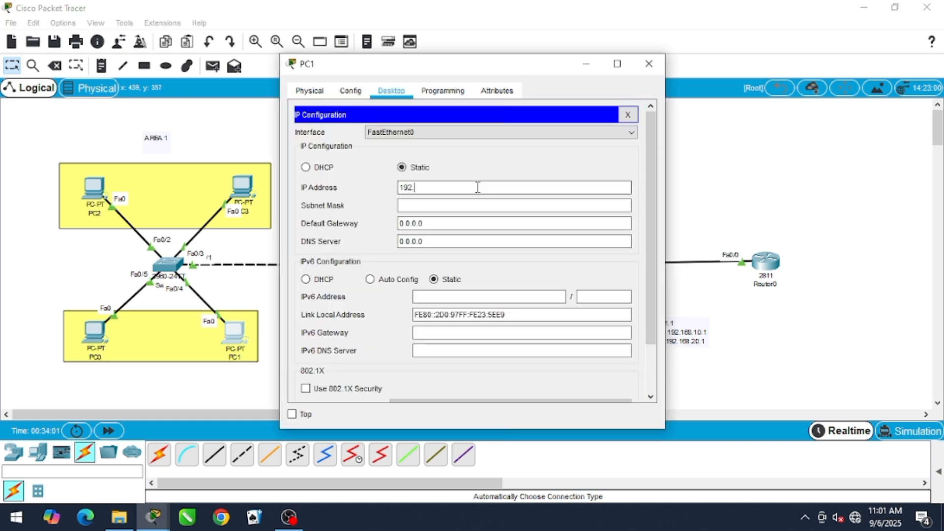
pyautogui.write('168.20.2')
pyautogui.press('Return')
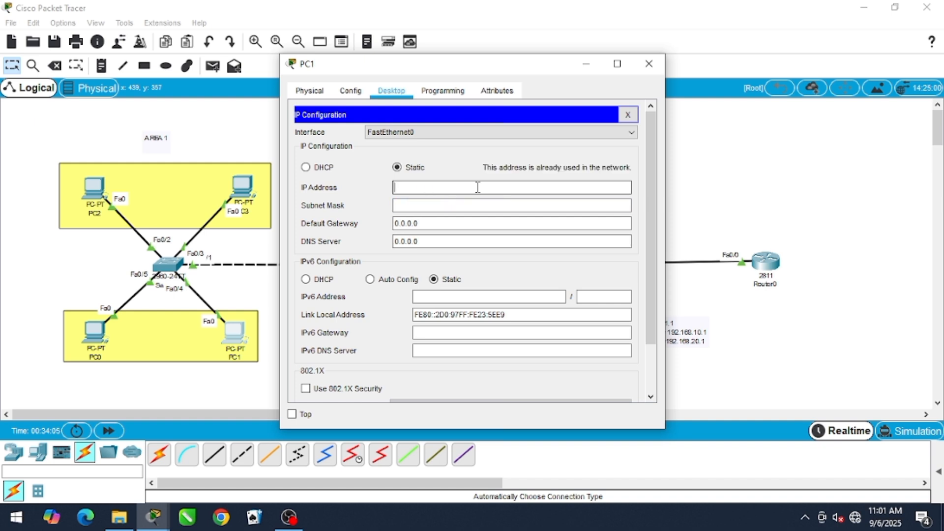
# Assign PC1 the static IP address 192.168.20.3 with subnet mask 255.255.255.0
pyautogui.write('192.168.20.')
pyautogui.press('Tab')
pyautogui.press('Tab')
# Set PC1's default gateway to the VLAN 20 address noted in the topology and close its configuration window
pyautogui.press('BackSpace')
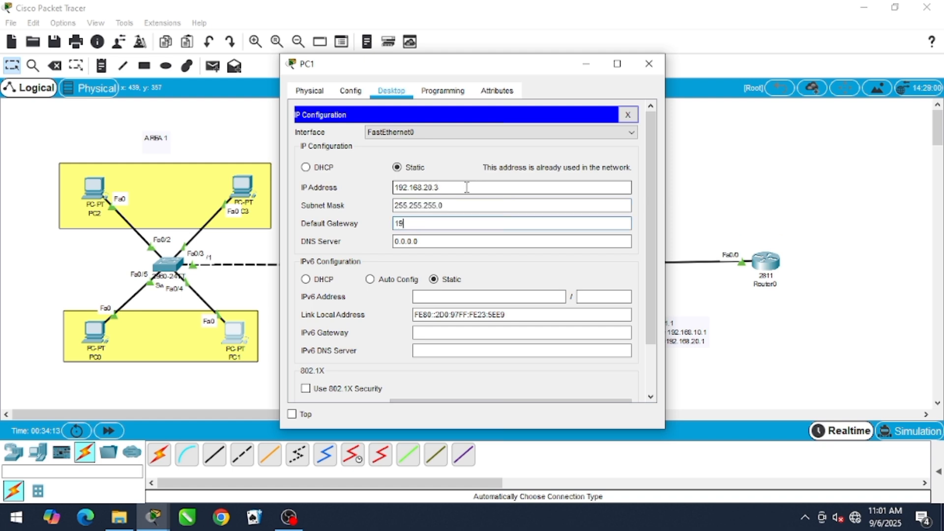
pyautogui.write('192.168.20.1')
pyautogui.click(649, 63)
# Assign PC6 in Area 2 the static IP address 192.168.20.4 with subnet mask 255.255.255.0
pyautogui.click(434, 330)
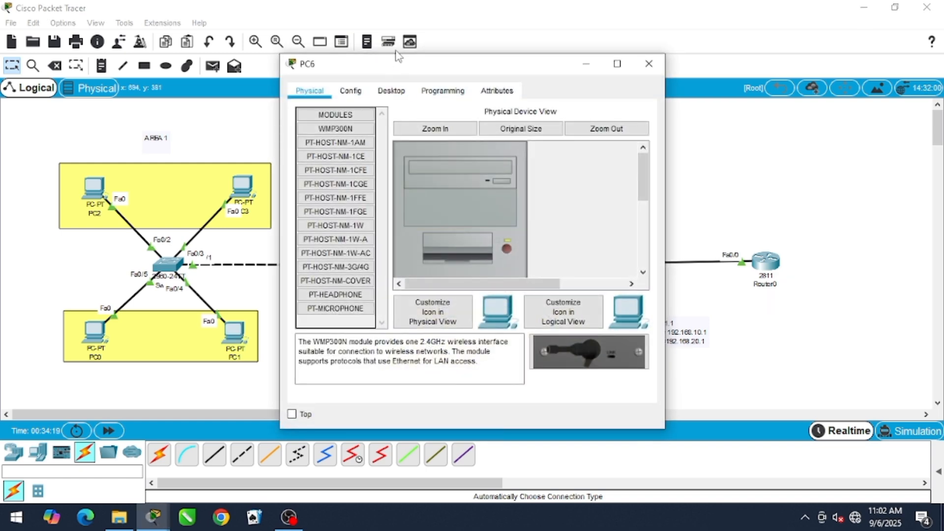
pyautogui.click(391, 91)
pyautogui.click(363, 156)
pyautogui.click(445, 187)
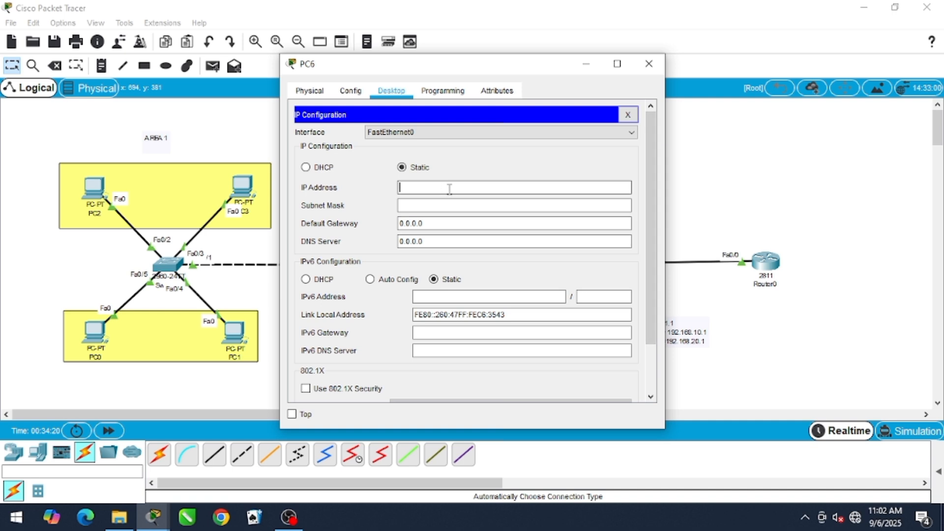
pyautogui.write('192.168.20.4')
pyautogui.press('Tab')
pyautogui.press('Tab')
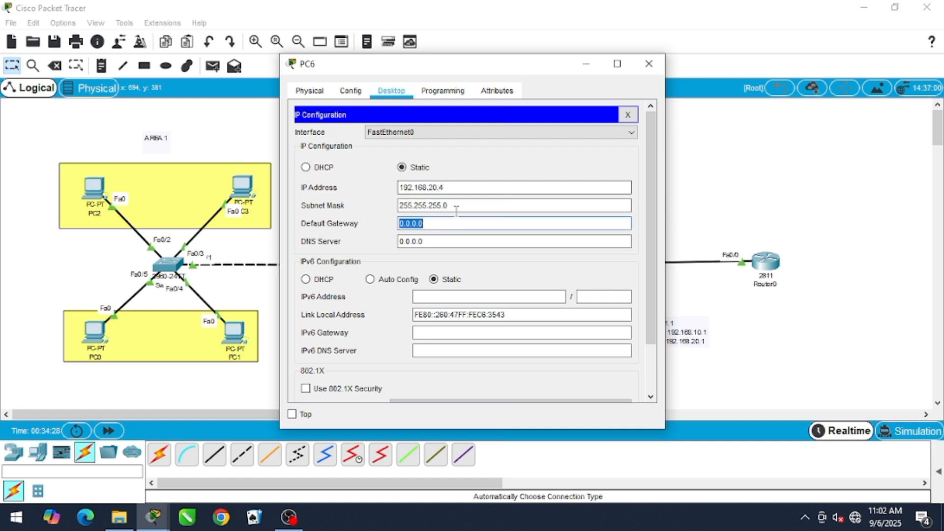
# Set PC6's default gateway to the VLAN 20 address noted in the topology and close its configuration window
pyautogui.press('BackSpace')
pyautogui.write('192.168.')
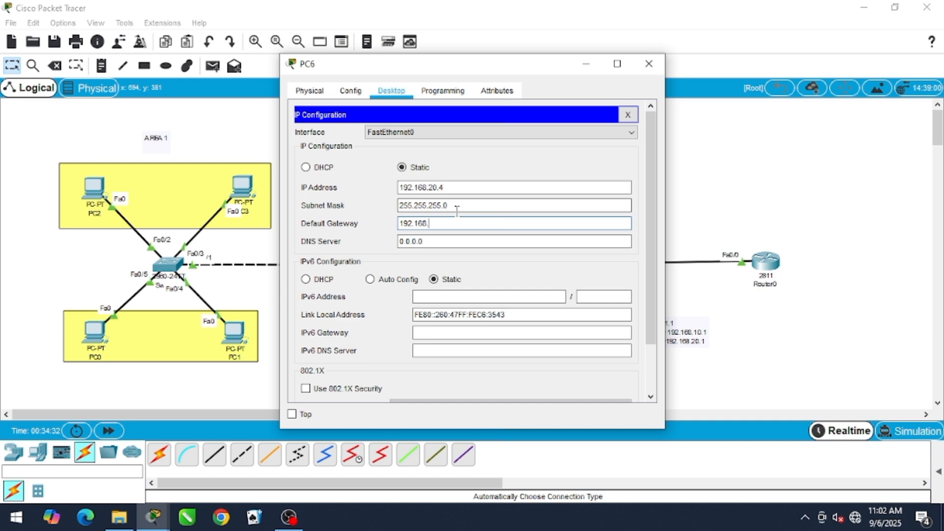
pyautogui.write('20.1')
pyautogui.click(649, 64)
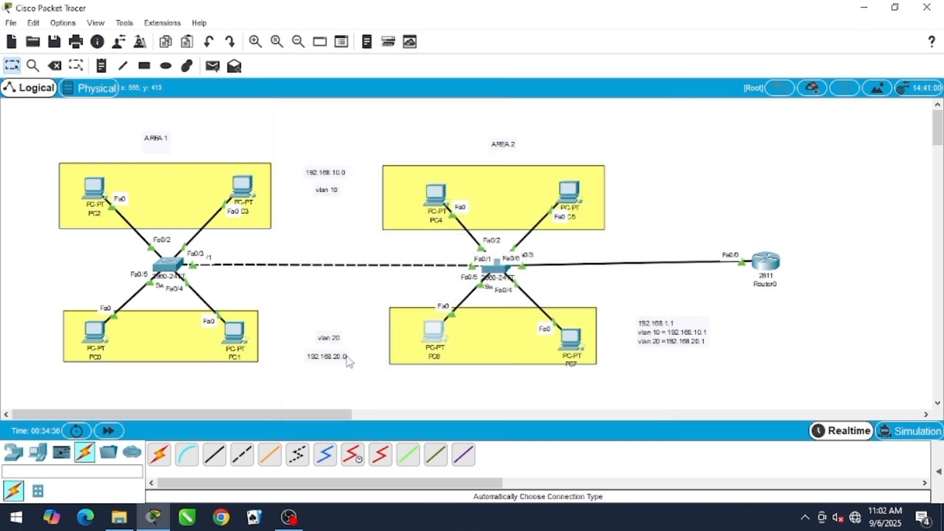
# Assign PC7 in Area 2 the static IP address 192.168.20.5 with subnet mask 255.255.255.0
pyautogui.doubleClick(570, 338)
pyautogui.click(391, 90)
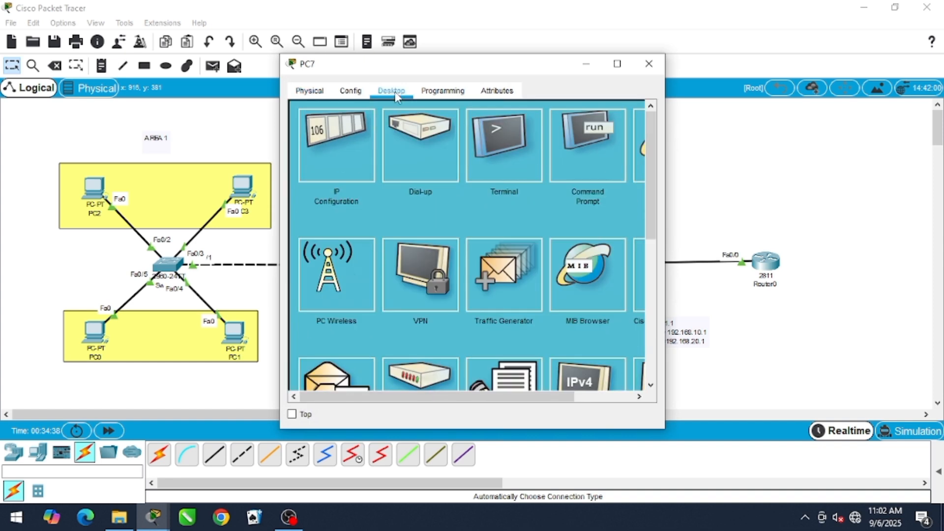
pyautogui.click(367, 167)
pyautogui.click(480, 186)
pyautogui.write('1')
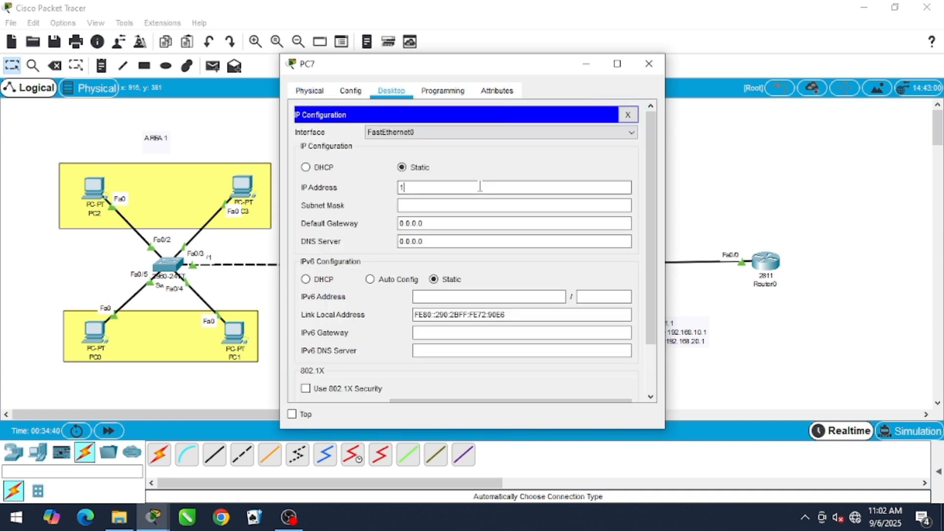
pyautogui.write('92.168.20.5')
pyautogui.press('Tab')
pyautogui.press('Tab')
# Set PC7's default gateway to the VLAN 20 address noted in the topology and close its configuration window
pyautogui.press('BackSpace')
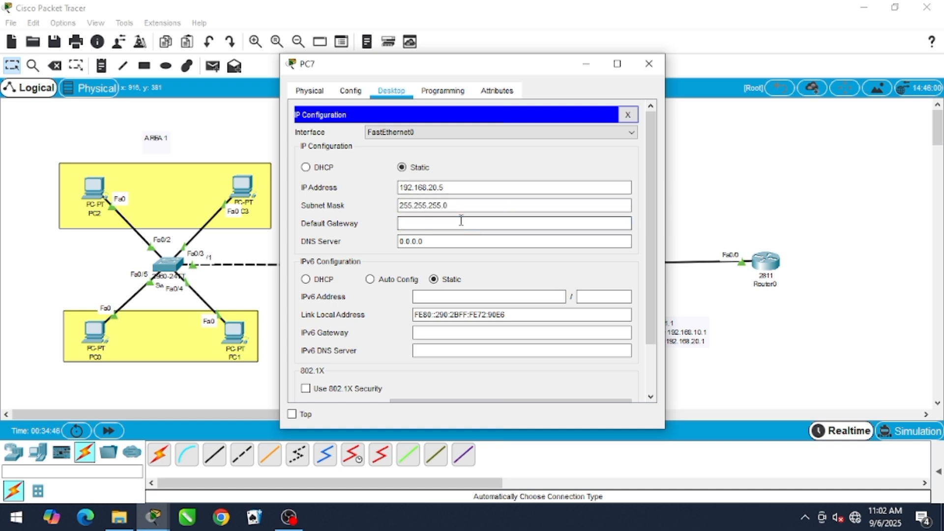
pyautogui.write('192.1368')
pyautogui.press('BackSpace')
pyautogui.press('BackSpace')
pyautogui.write('68.20')
pyautogui.click(649, 63)
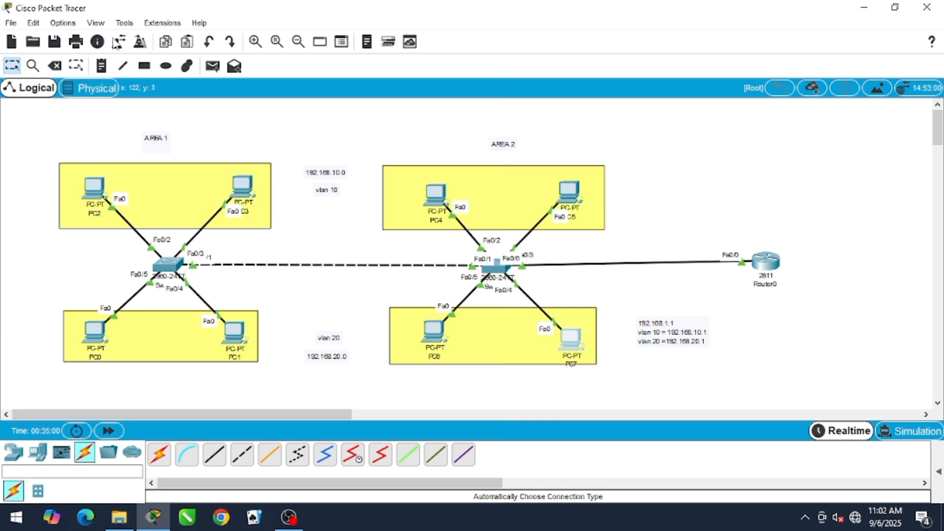
# Show the PDU list and test VLAN 10 with simple PDUs from PC3 to PC2 and from PC4 to PC5
pyautogui.click(938, 471)
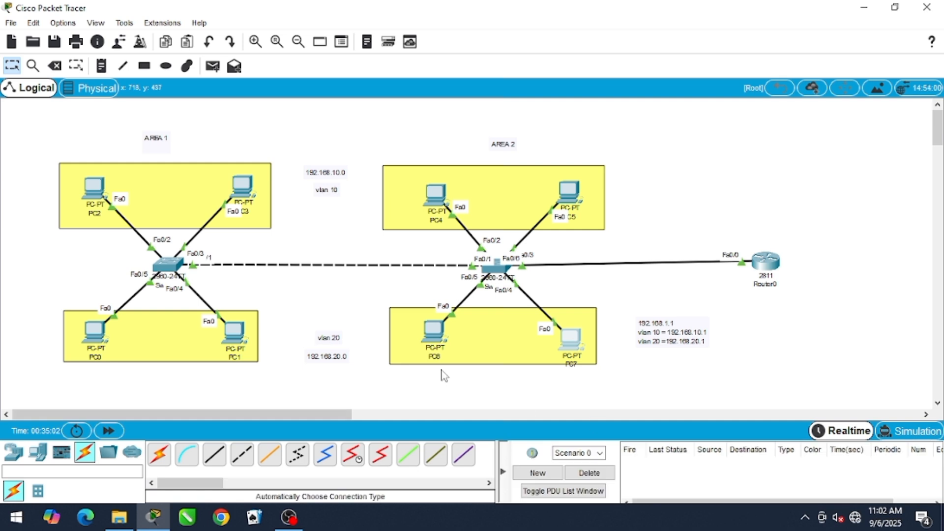
pyautogui.click(214, 71)
pyautogui.click(242, 186)
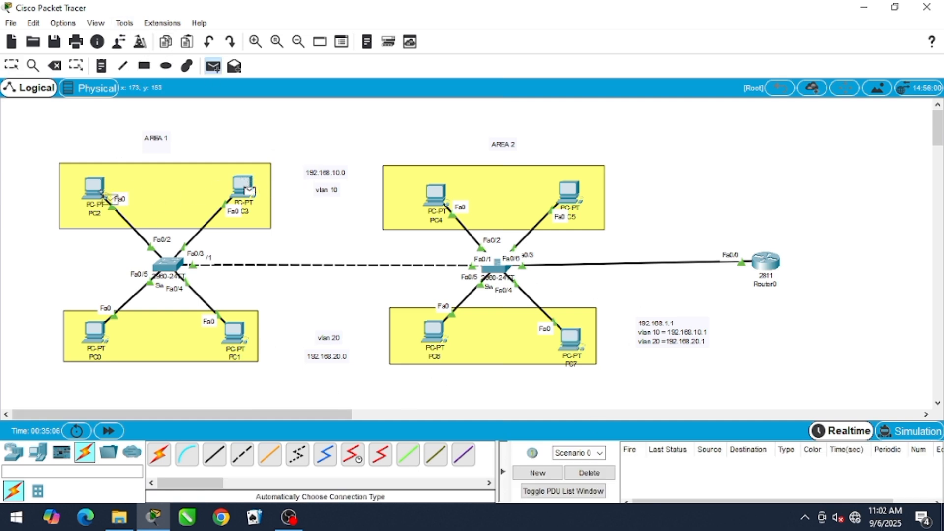
pyautogui.click(93, 187)
pyautogui.click(212, 66)
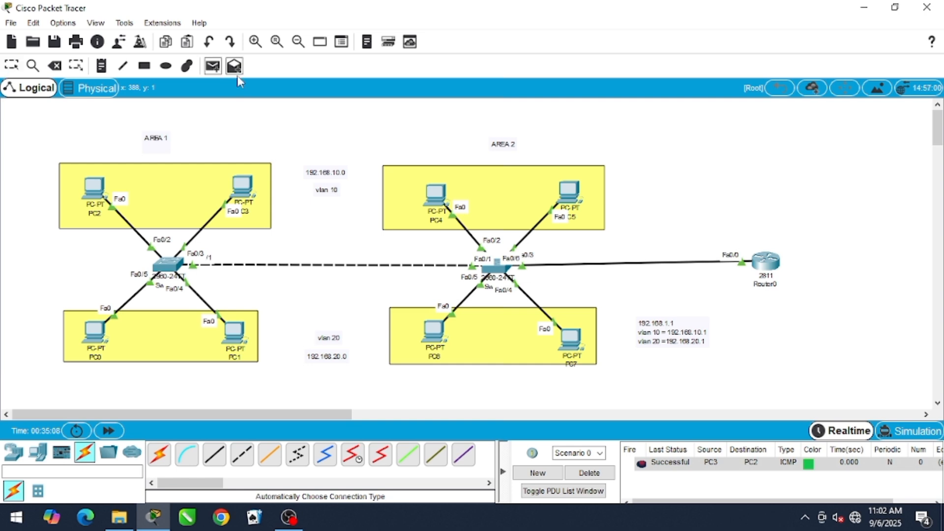
pyautogui.click(427, 194)
pyautogui.click(569, 192)
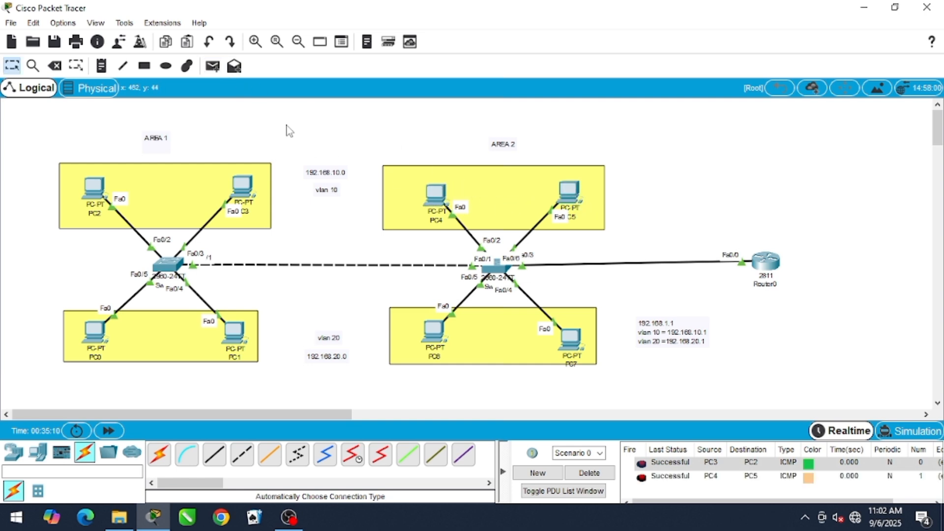
# Test VLAN 20 with simple PDUs from PC0 to PC1 and from PC7 to PC6, and check their status
pyautogui.click(212, 68)
pyautogui.click(95, 333)
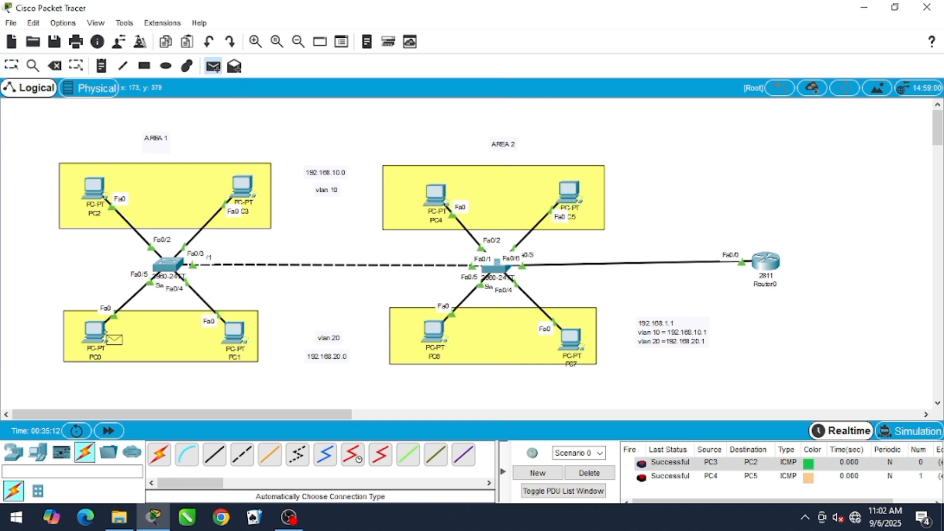
pyautogui.click(223, 335)
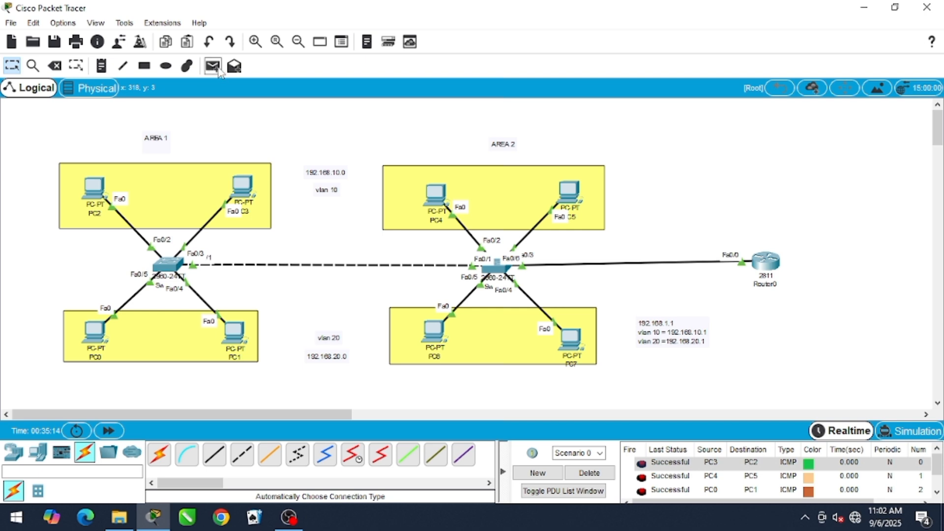
pyautogui.click(217, 71)
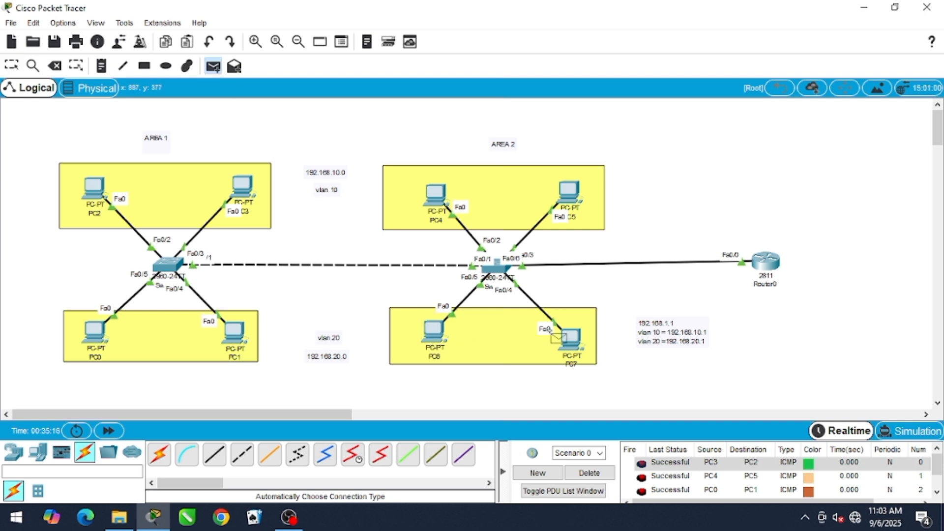
pyautogui.click(570, 339)
pyautogui.click(434, 332)
pyautogui.scroll(-2, 821, 458)
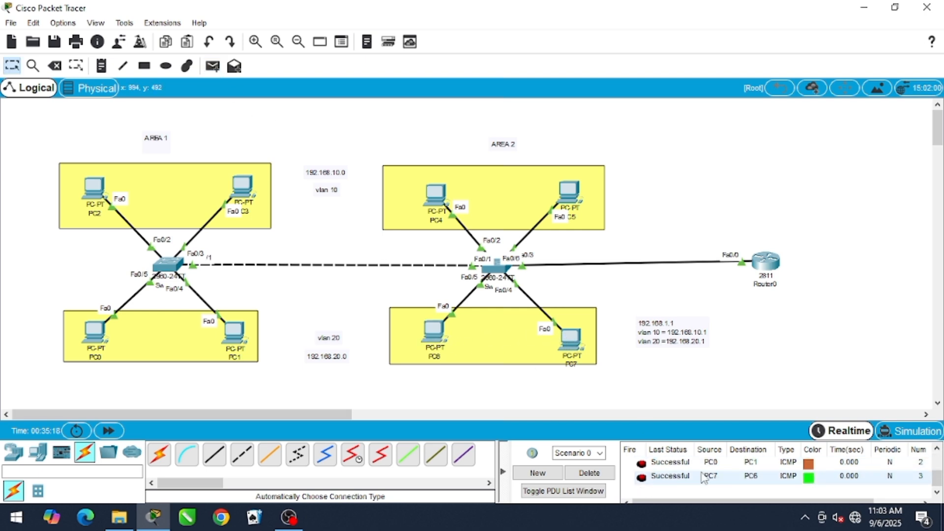
# Delete the current PDU scenario and test inter-VLAN routing in Area 1 by sending two simple PDUs from PC3 to PC1
pyautogui.click(588, 472)
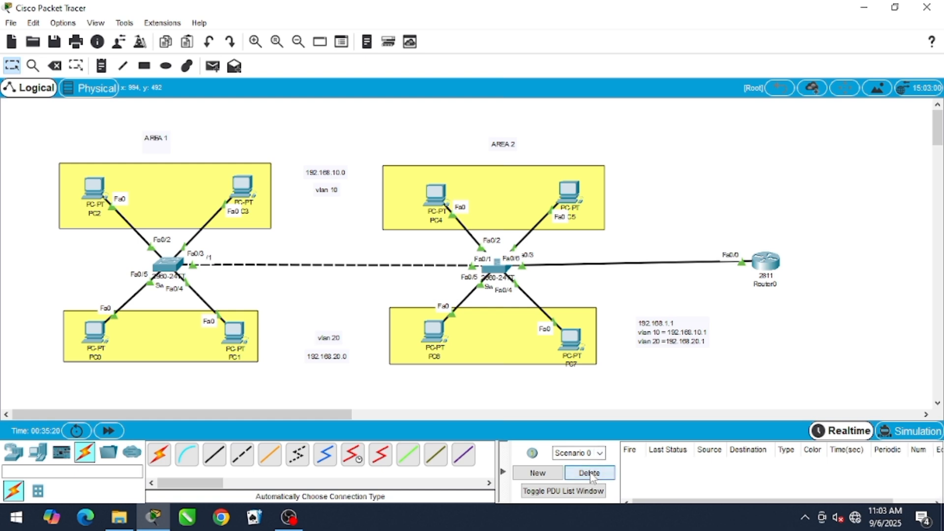
pyautogui.click(212, 66)
pyautogui.click(249, 191)
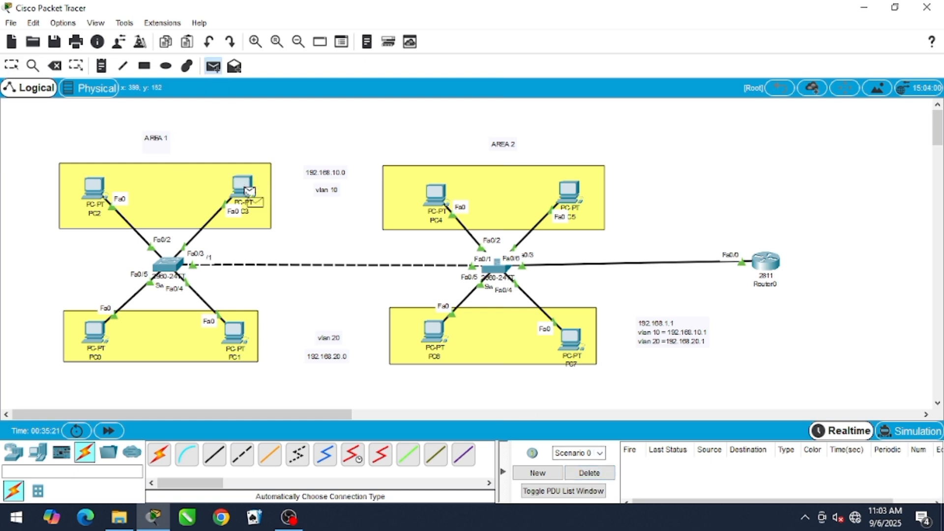
pyautogui.click(243, 333)
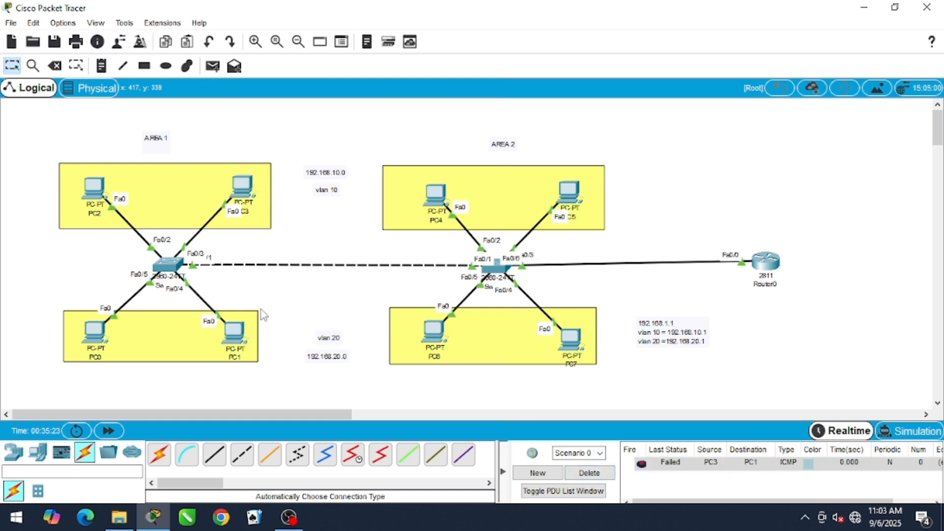
pyautogui.click(212, 66)
pyautogui.click(244, 191)
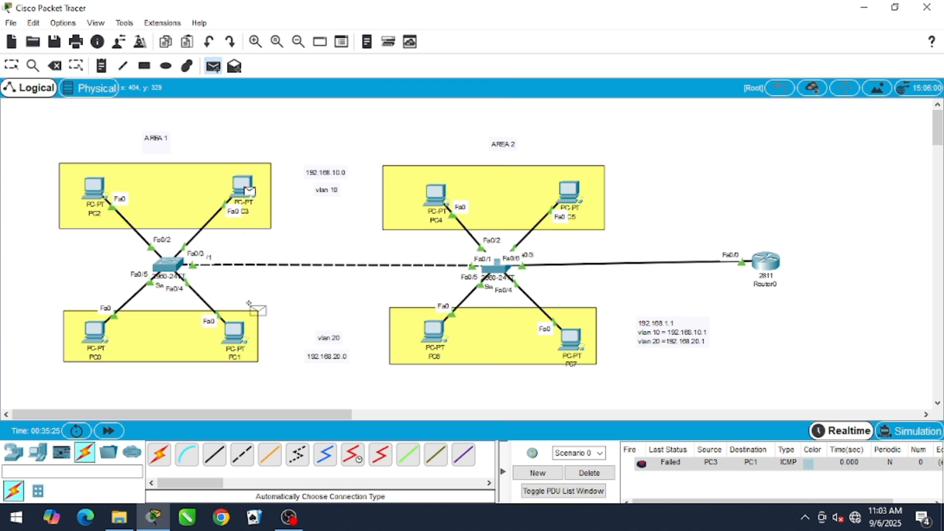
pyautogui.click(243, 334)
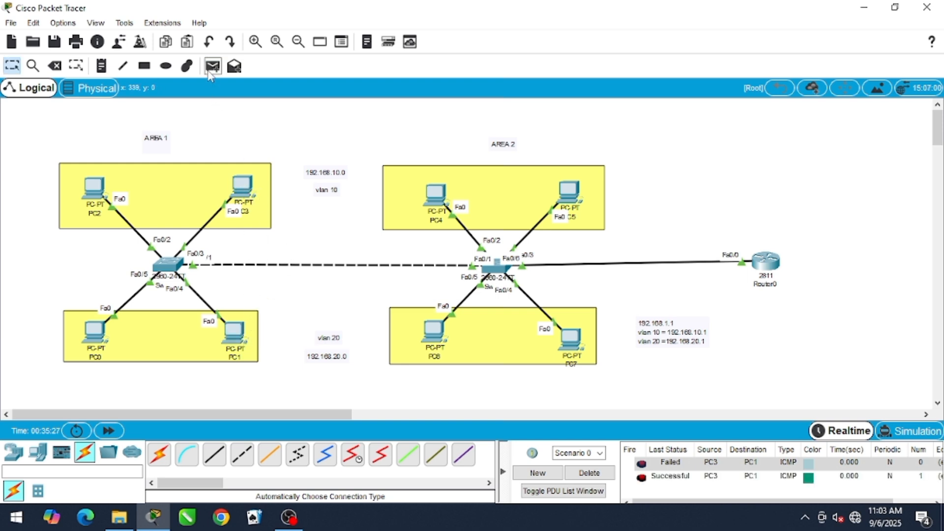
# Test inter-VLAN routing in Area 2 by sending two simple PDUs from PC4 to PC6
pyautogui.click(212, 66)
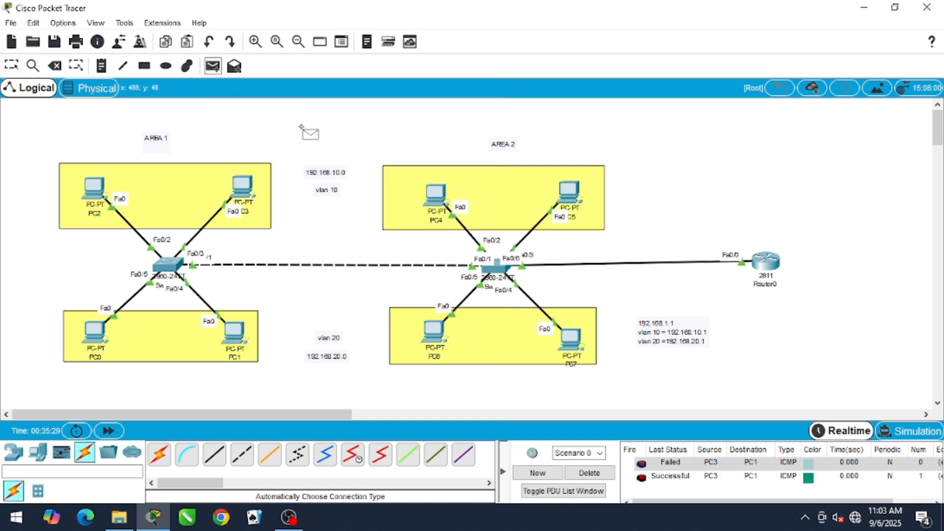
pyautogui.click(436, 194)
pyautogui.click(445, 341)
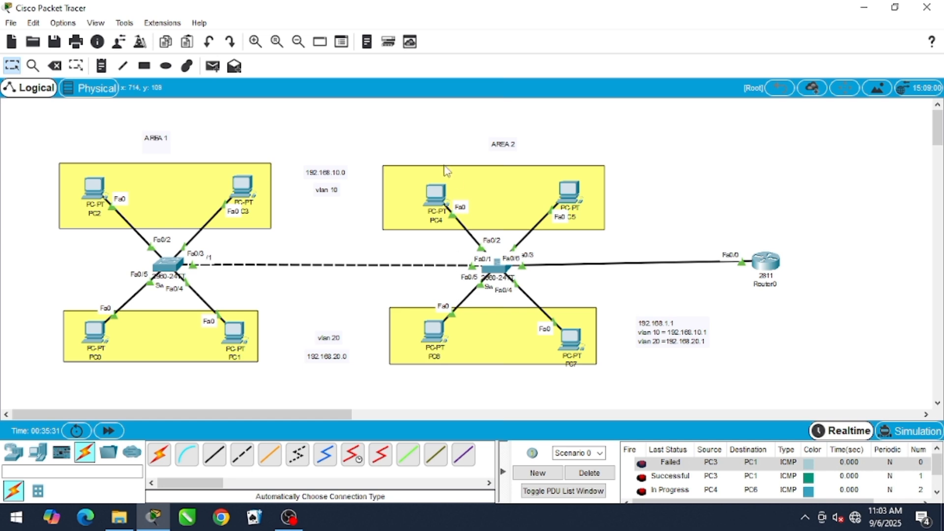
pyautogui.click(208, 69)
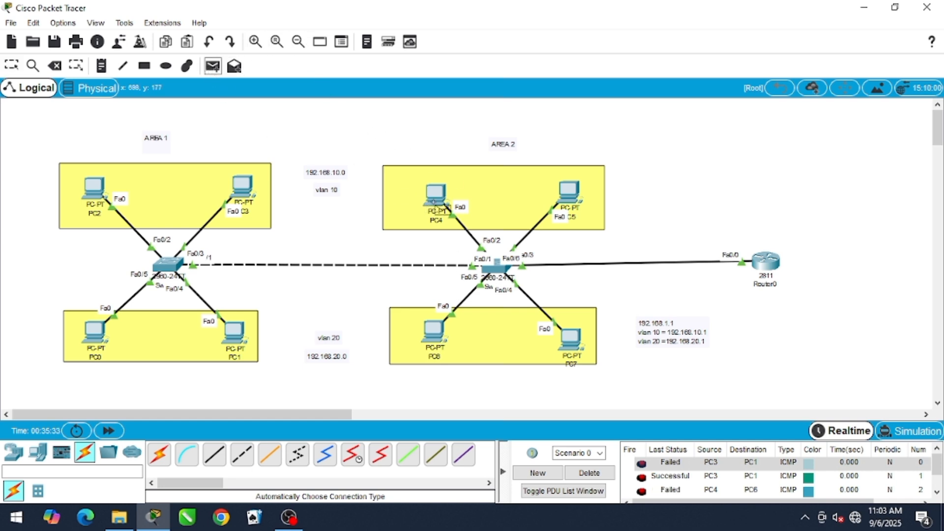
pyautogui.click(435, 194)
pyautogui.click(445, 341)
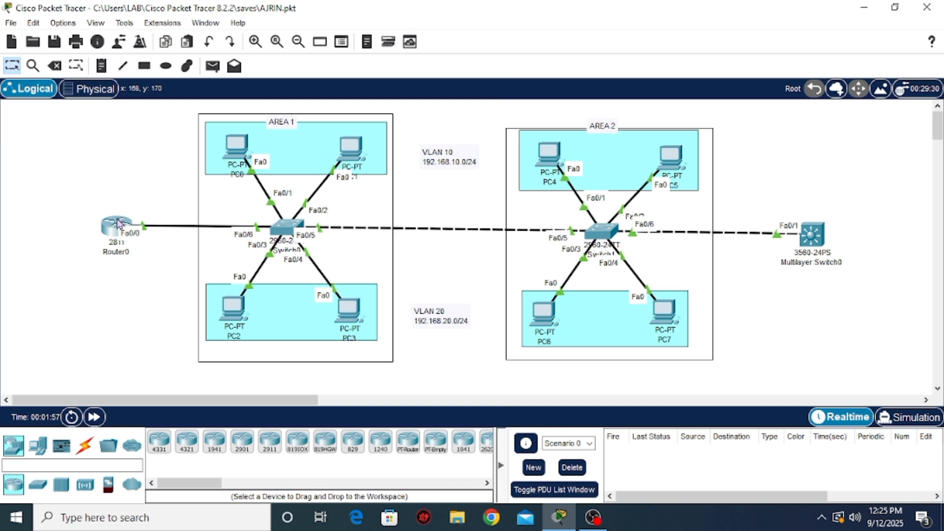
# Open Router0's command line in the topology with the multilayer switch and enter global configuration mode
pyautogui.moveTo(237, 152)
pyautogui.mouseDown()
pyautogui.moveTo(220, 149)
pyautogui.moveTo(240, 154)
pyautogui.mouseUp()
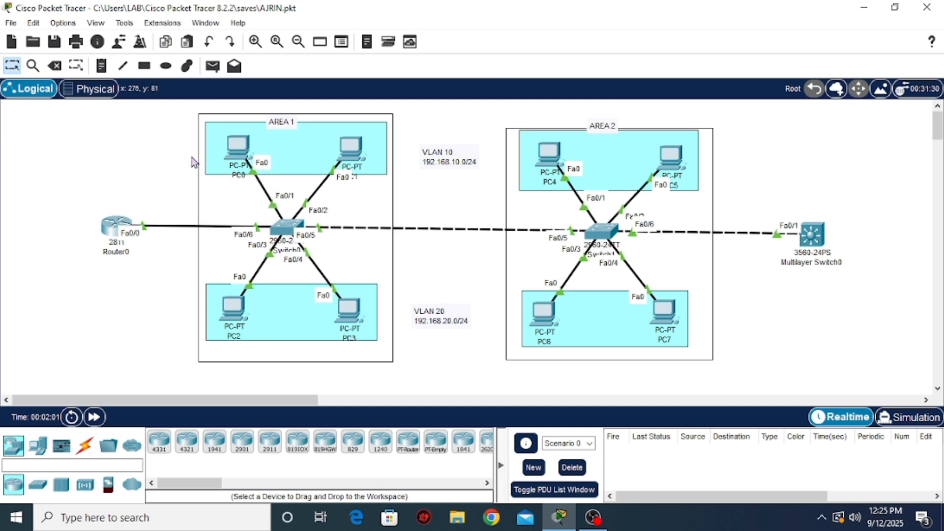
pyautogui.click(112, 228)
pyautogui.click(377, 50)
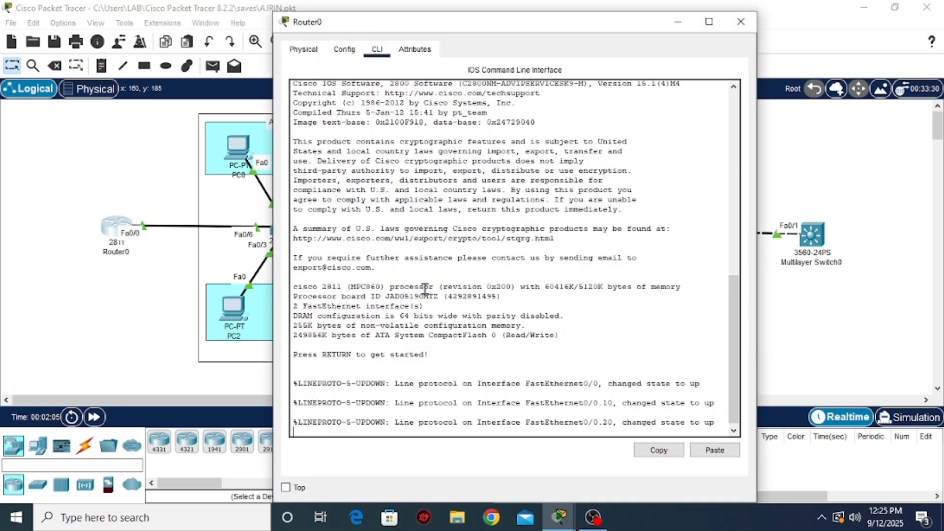
pyautogui.press('Return')
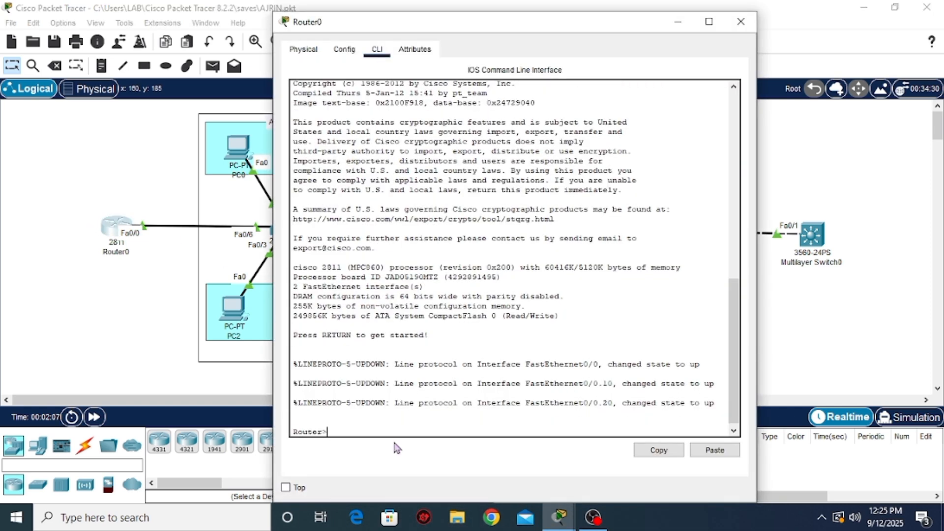
pyautogui.write('en')
pyautogui.press('Return')
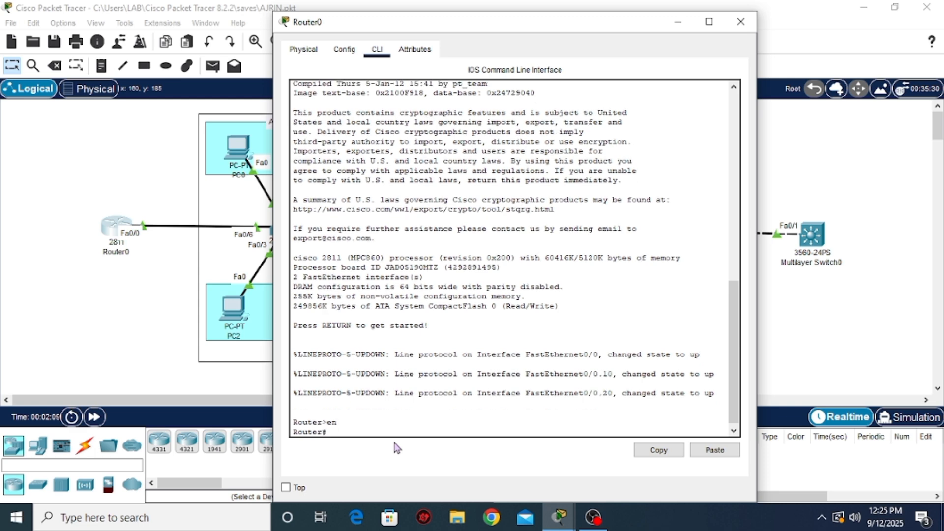
pyautogui.write('conf')
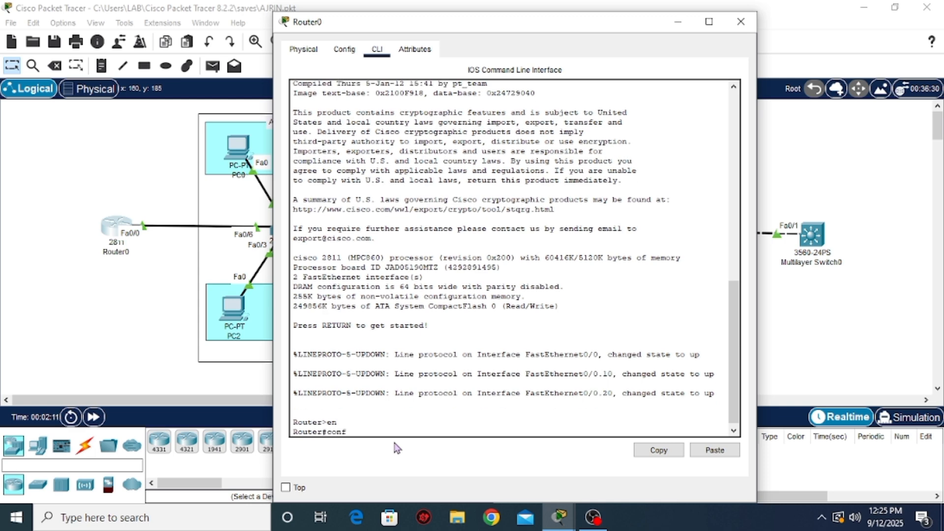
pyautogui.write(' t')
pyautogui.press('Return')
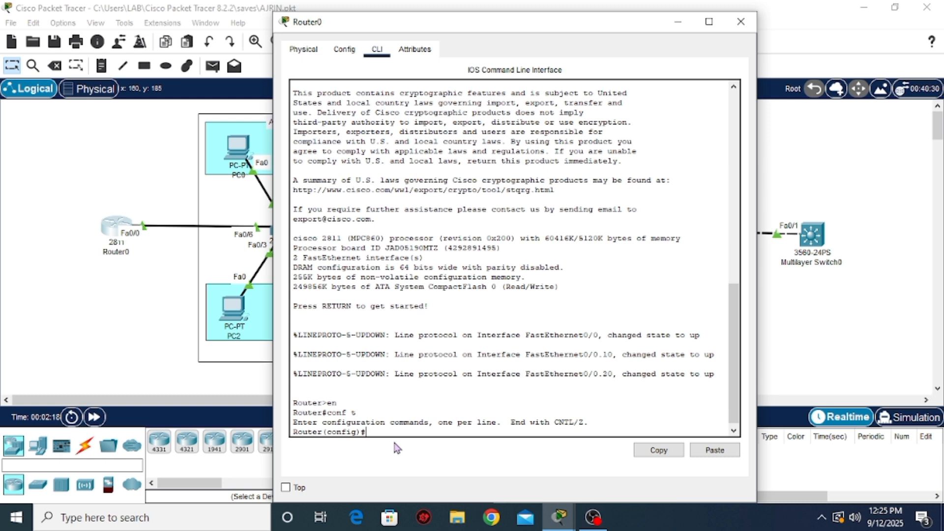
# Create a DHCP pool named VLAN10 on Router0
pyautogui.write('ip dhcp pool VLAN10')
pyautogui.press('Return')
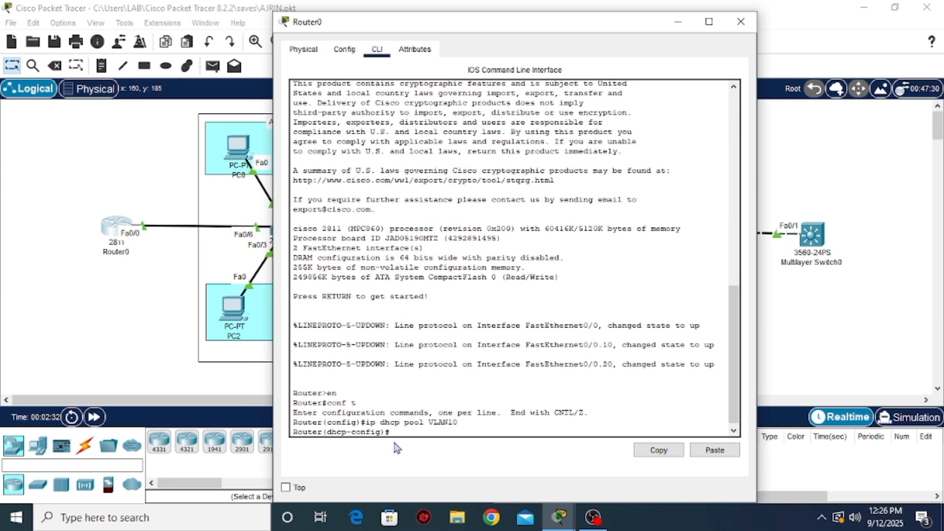
# Define the VLAN10 pool's network as 192.168.10.0 with subnet mask 255.255.255.0
pyautogui.write('network 192.168.10.0 255')
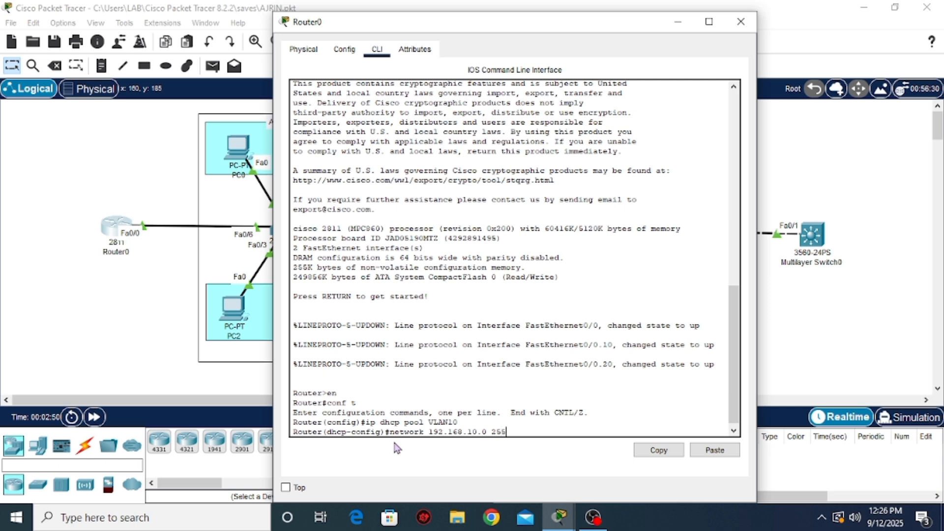
pyautogui.write('.255.255.0')
pyautogui.press('Return')
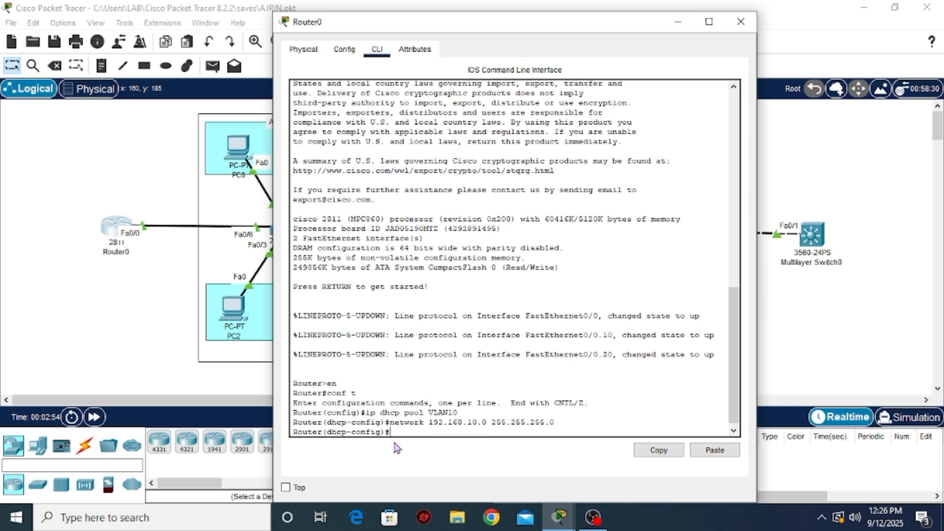
# Set the VLAN10 DHCP pool's default router to 192.168.10.1
pyautogui.write('def')
pyautogui.press('Tab')
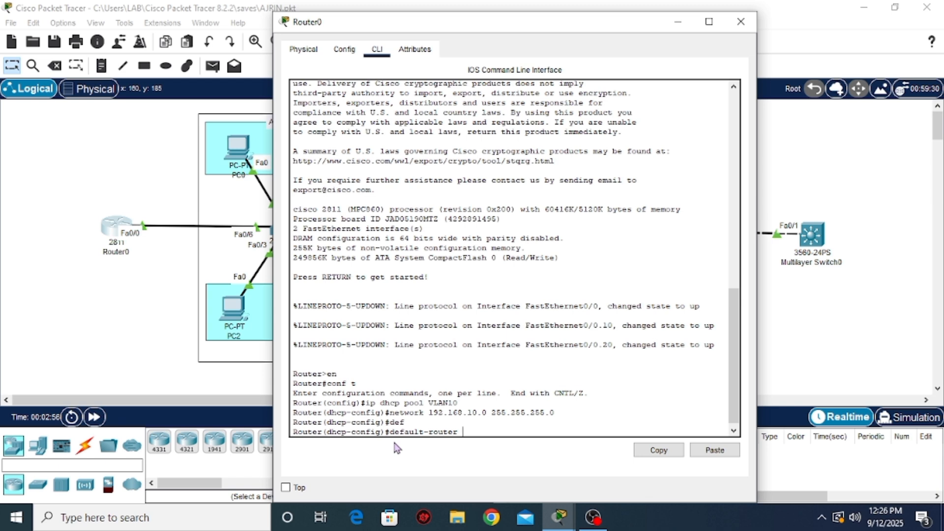
pyautogui.write('192.168.10.1')
pyautogui.press('Return')
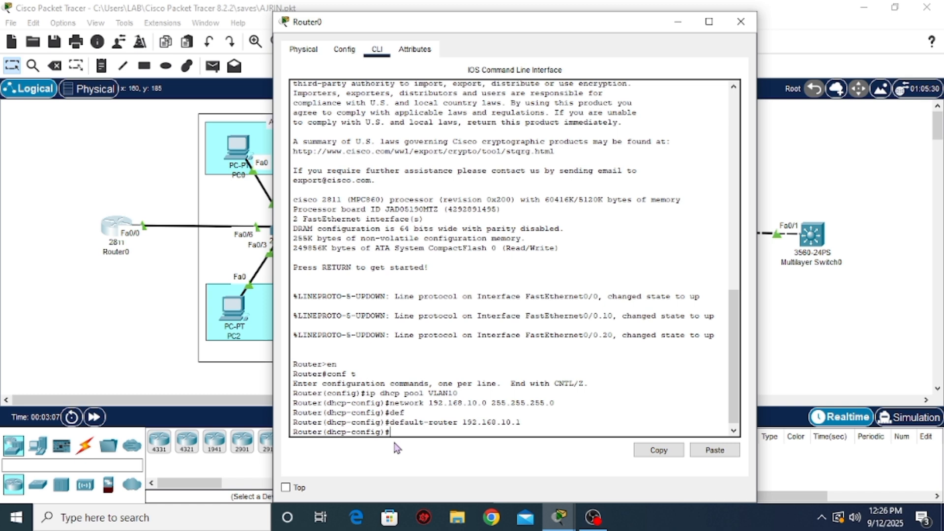
# Set the VLAN10 DHCP pool's DNS server to 8.8.8.8
pyautogui.write('dn')
pyautogui.press('Tab')
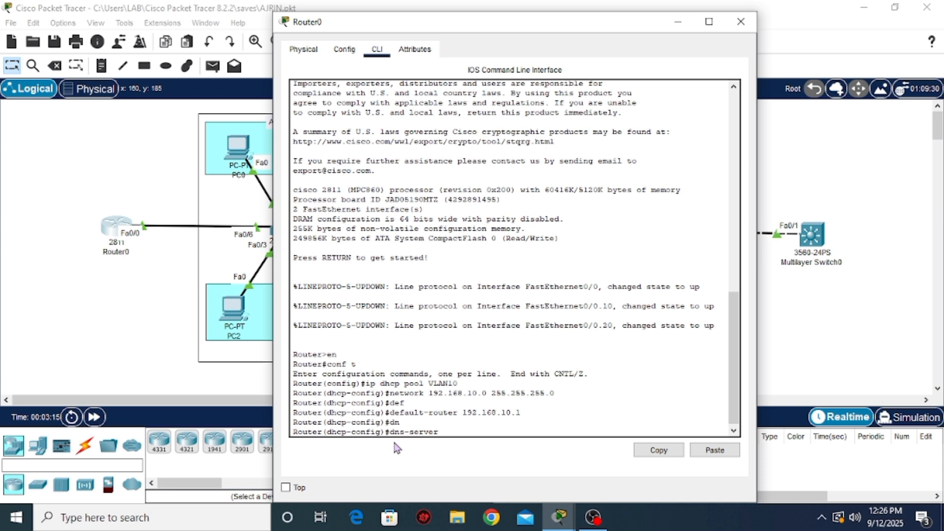
pyautogui.write('8.8.8.8')
pyautogui.press('Return')
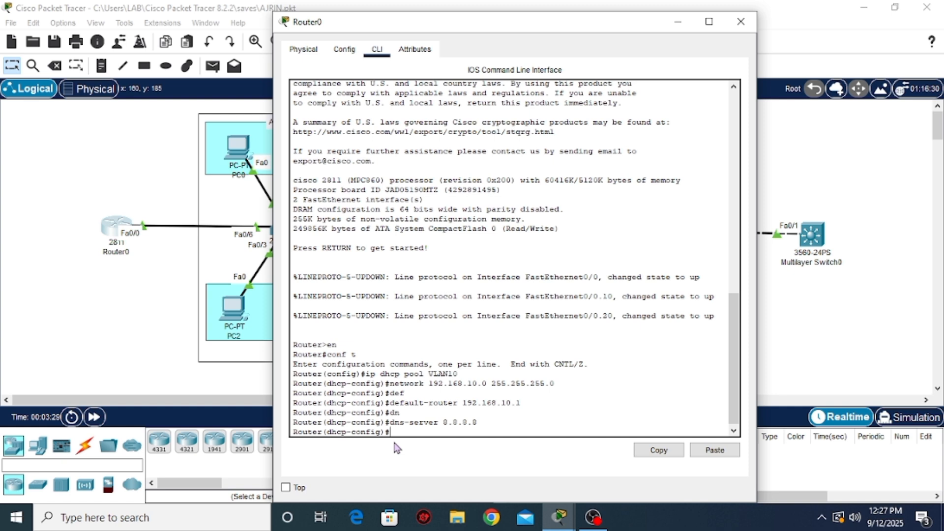
# Leave the VLAN10 pool configuration and create a second DHCP pool named VLAN20 on Router0
pyautogui.write('ex')
pyautogui.press('Return')
pyautogui.press('Up')
pyautogui.press('Up')
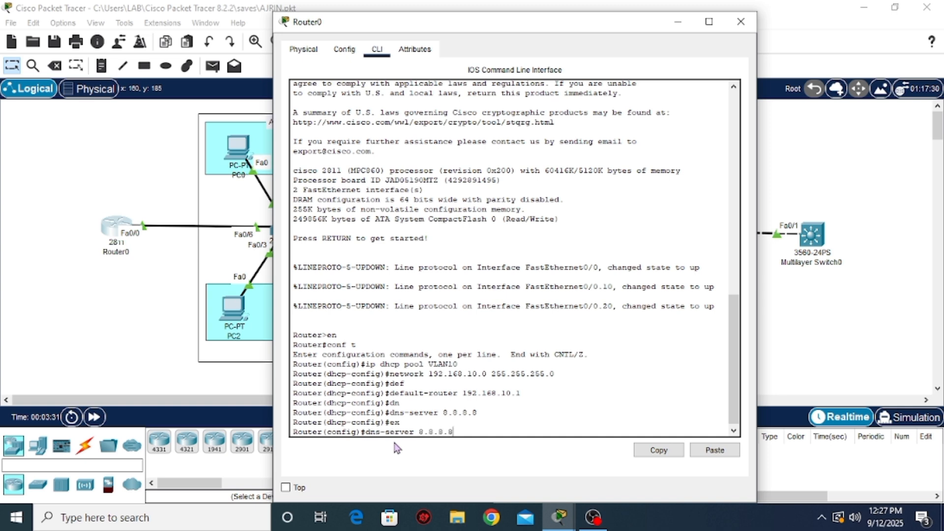
pyautogui.press('Up')
pyautogui.press('Up')
pyautogui.press('Up')
pyautogui.press('Left')
pyautogui.press('BackSpace')
pyautogui.write('2')
pyautogui.press('Return')
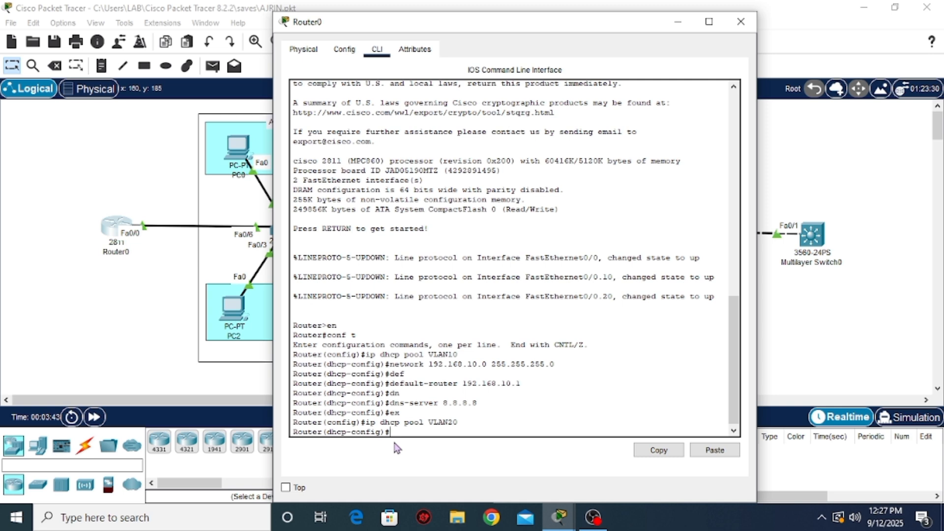
# Define the VLAN20 pool's network as 192.168.20.0 with subnet mask 255.255.255.0
pyautogui.press('Up')
pyautogui.press('Up')
pyautogui.press('Up')
pyautogui.press('Up')
pyautogui.press('Up')
pyautogui.press('Up')
pyautogui.press('Up')
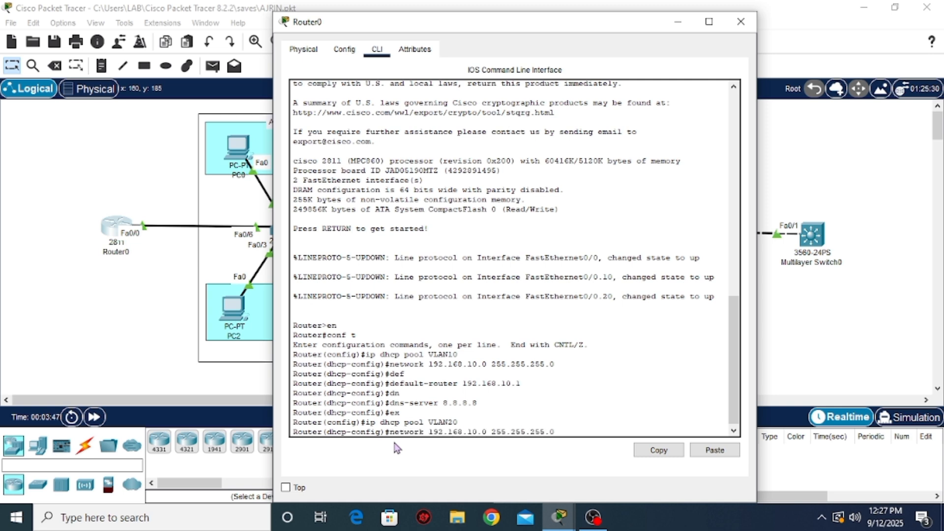
pyautogui.press('Left')
pyautogui.press('Left')
pyautogui.press('Left')
pyautogui.press('Left')
pyautogui.press('Left')
pyautogui.press('Left')
pyautogui.press('Left')
pyautogui.press('Left')
pyautogui.press('Left')
pyautogui.press('Left')
pyautogui.press('Left')
pyautogui.press('Left')
pyautogui.press('Left')
pyautogui.press('Left')
pyautogui.press('Left')
pyautogui.press('Left')
pyautogui.press('Left')
pyautogui.press('Left')
pyautogui.press('Delete')
pyautogui.write('2')
pyautogui.press('Return')
# Set the VLAN20 DHCP pool's default router to 192.168.20.1
pyautogui.press('Up')
pyautogui.press('Up')
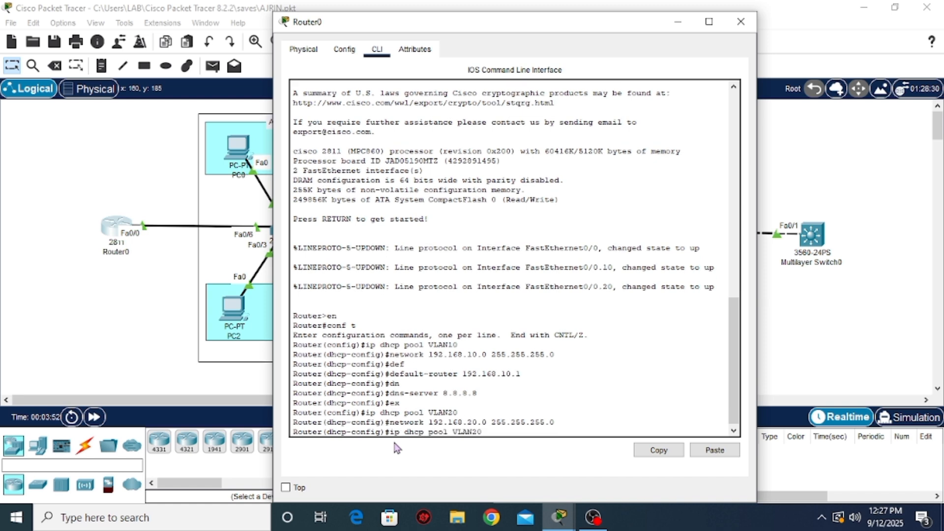
pyautogui.press('Up')
pyautogui.press('Up')
pyautogui.press('Up')
pyautogui.press('Left')
pyautogui.press('Left')
pyautogui.press('Left')
pyautogui.press('Return')
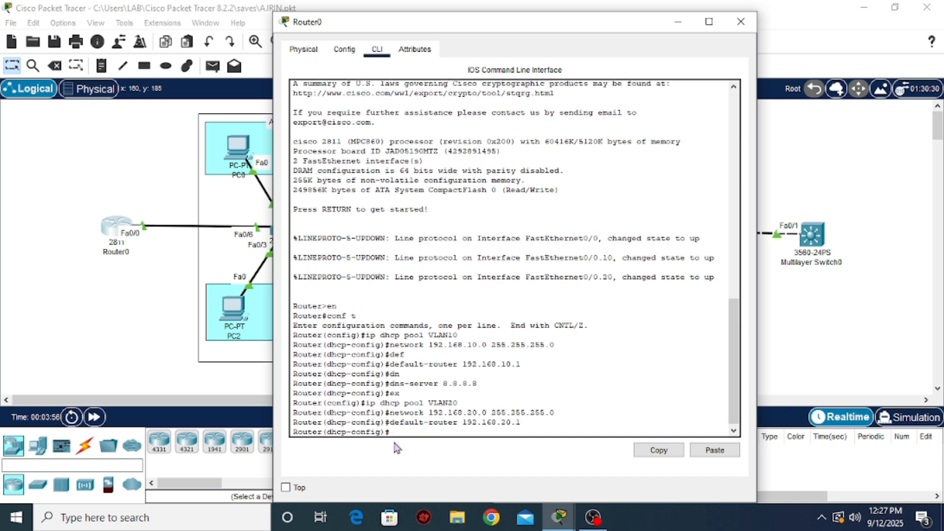
# Set the VLAN20 pool's DNS server to 8.8.8.8, then exit the pool configuration and close Router0
pyautogui.press('Up')
pyautogui.press('Up')
pyautogui.press('Up')
pyautogui.press('Up')
pyautogui.press('Up')
pyautogui.press('Return')
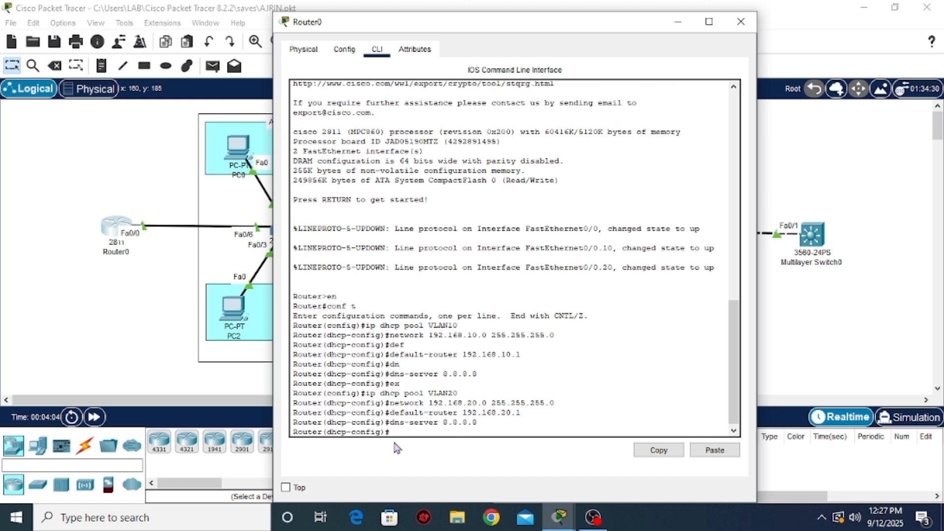
pyautogui.write('ex')
pyautogui.press('Return')
pyautogui.click(741, 21)
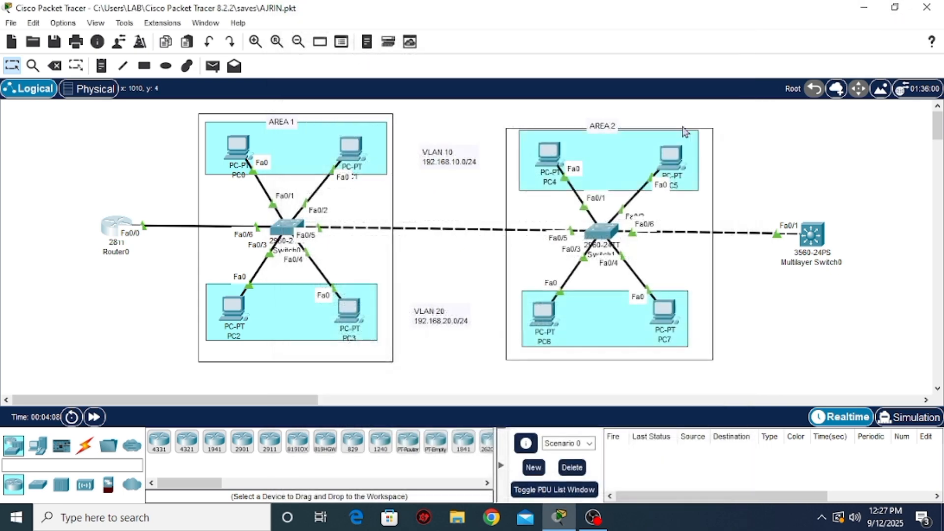
# Switch PC0's IPv4 configuration from static to DHCP
pyautogui.click(240, 146)
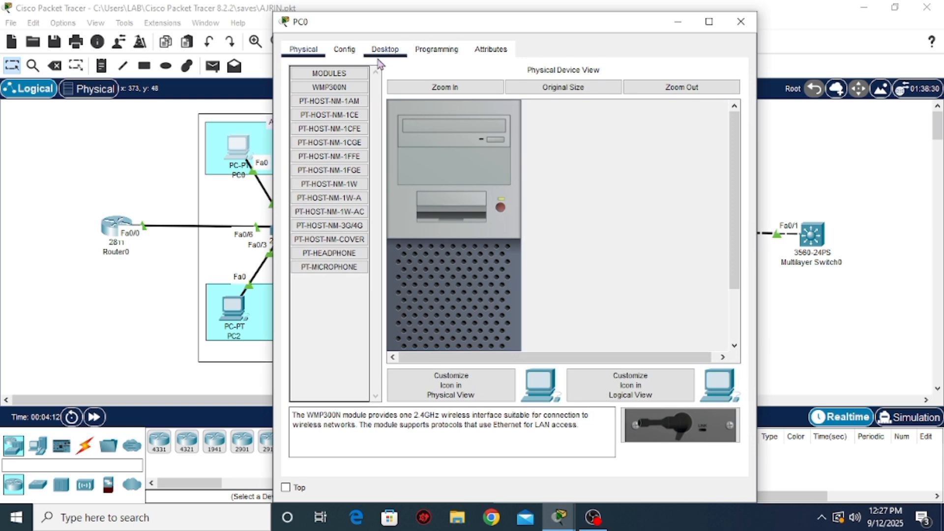
pyautogui.click(389, 52)
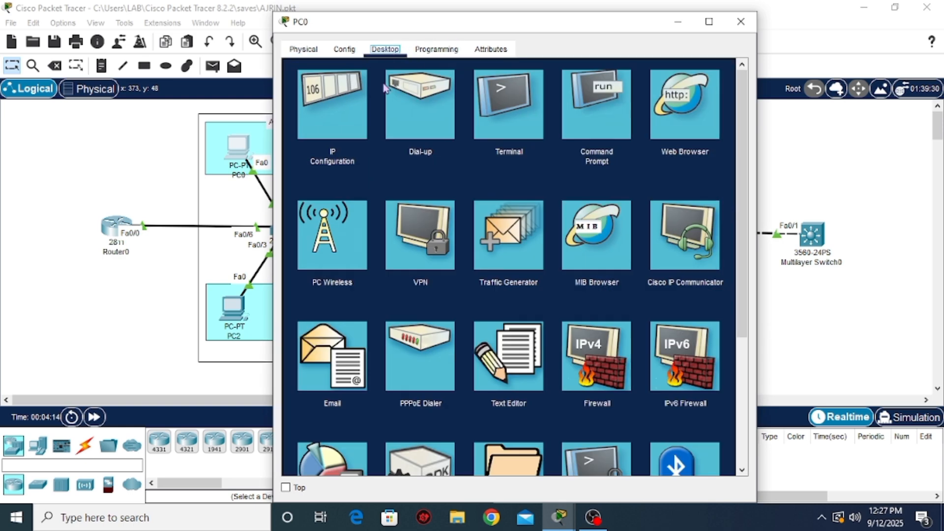
pyautogui.click(340, 105)
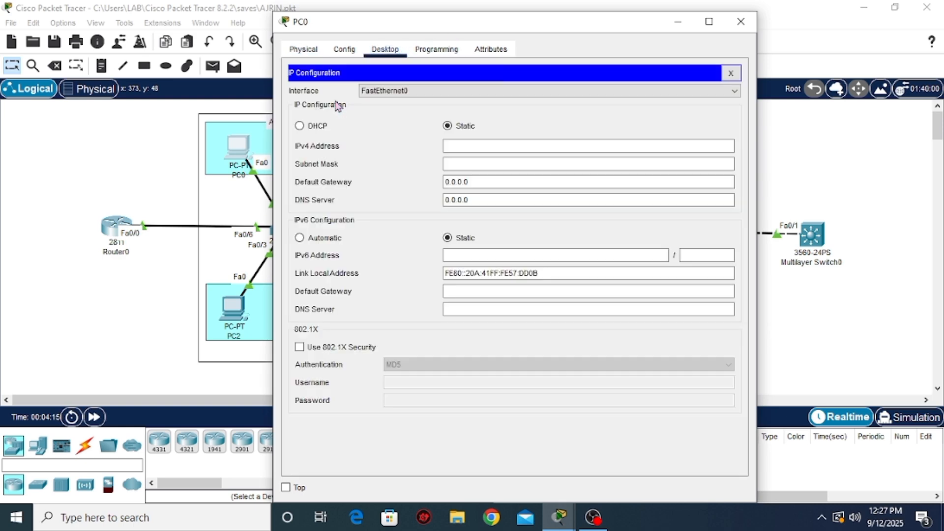
pyautogui.click(308, 127)
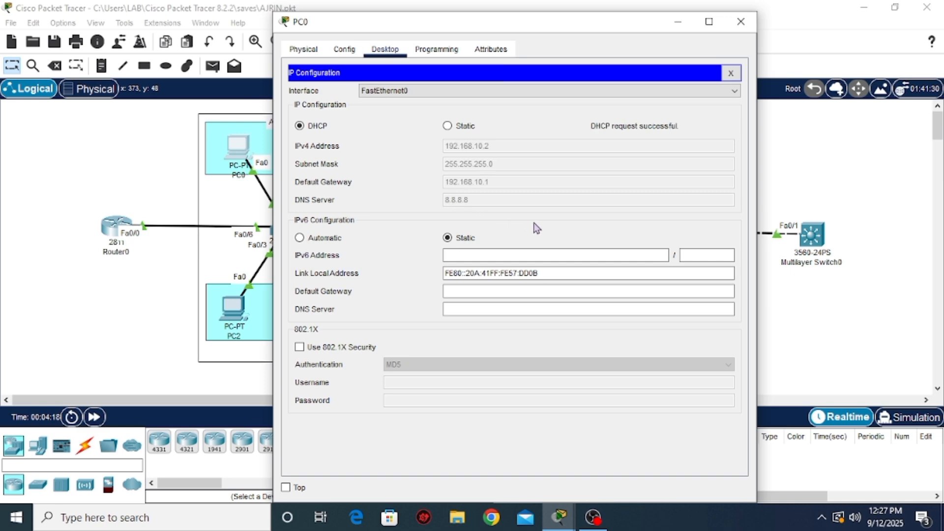
pyautogui.click(741, 21)
# Switch PC1's IPv4 configuration from static to DHCP
pyautogui.click(351, 148)
pyautogui.click(385, 49)
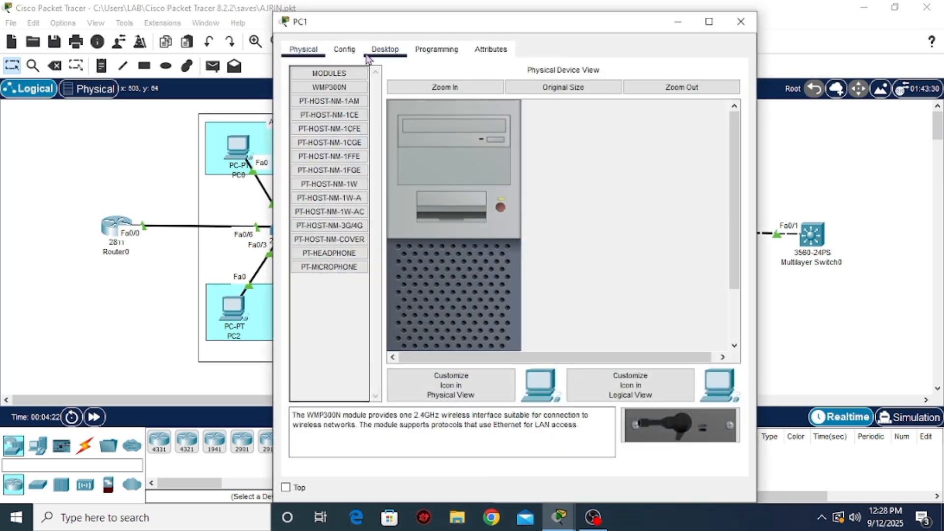
pyautogui.click(338, 96)
pyautogui.click(300, 126)
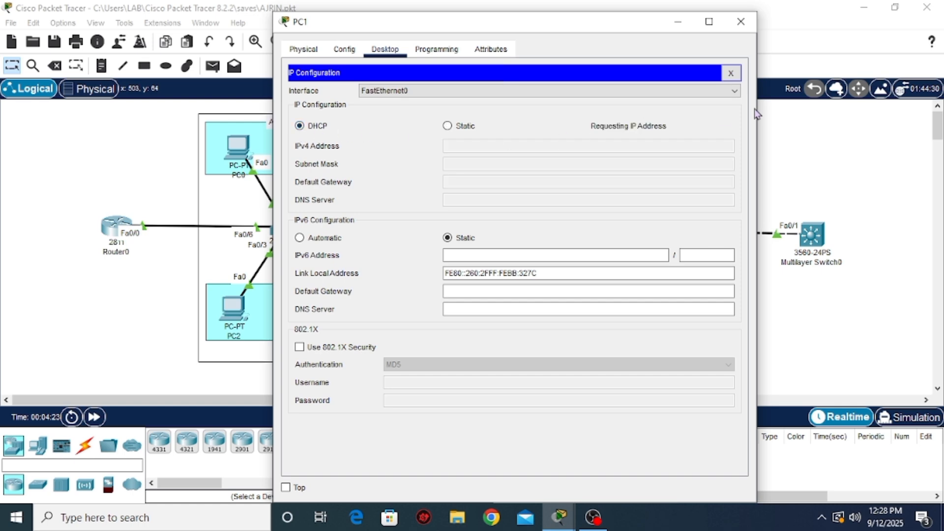
pyautogui.click(741, 21)
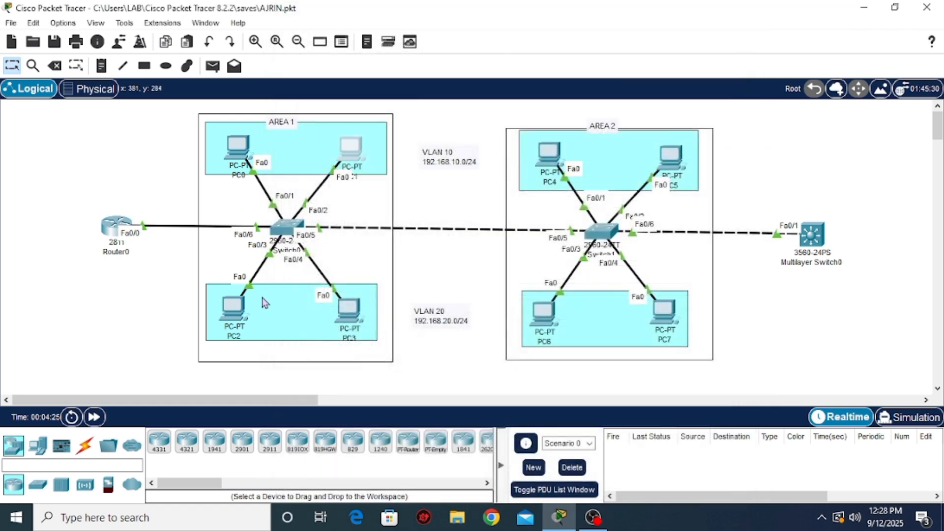
# Switch PC2's IPv4 configuration from static to DHCP
pyautogui.click(234, 305)
pyautogui.click(385, 79)
pyautogui.click(337, 134)
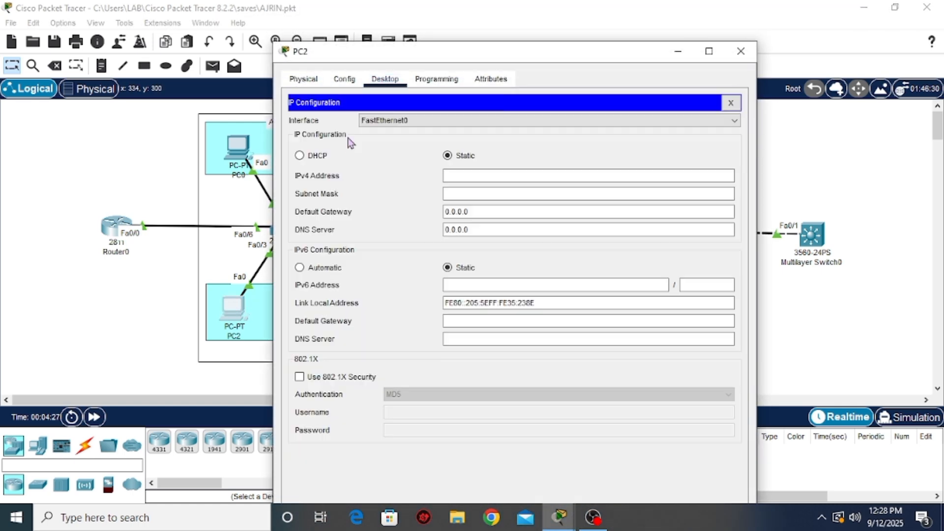
pyautogui.click(298, 156)
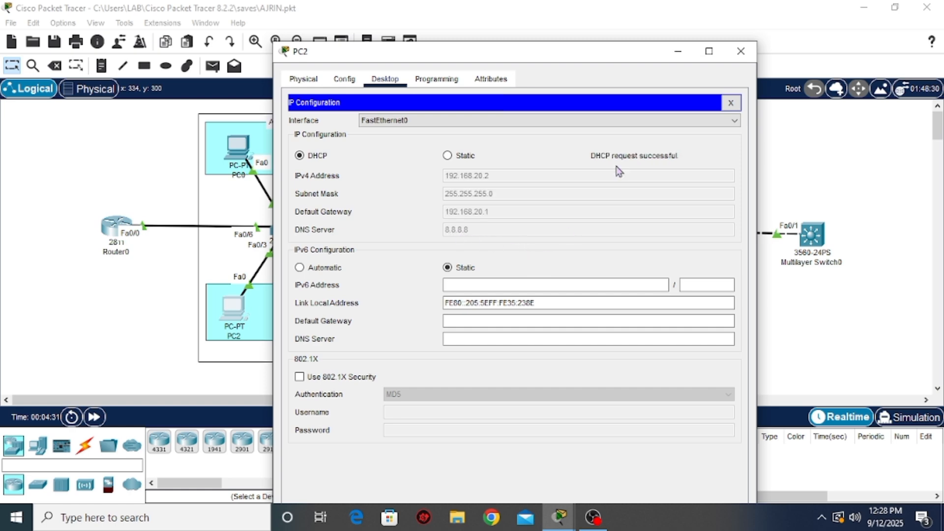
pyautogui.click(741, 51)
# Switch PC3's IPv4 configuration from static to DHCP
pyautogui.click(348, 309)
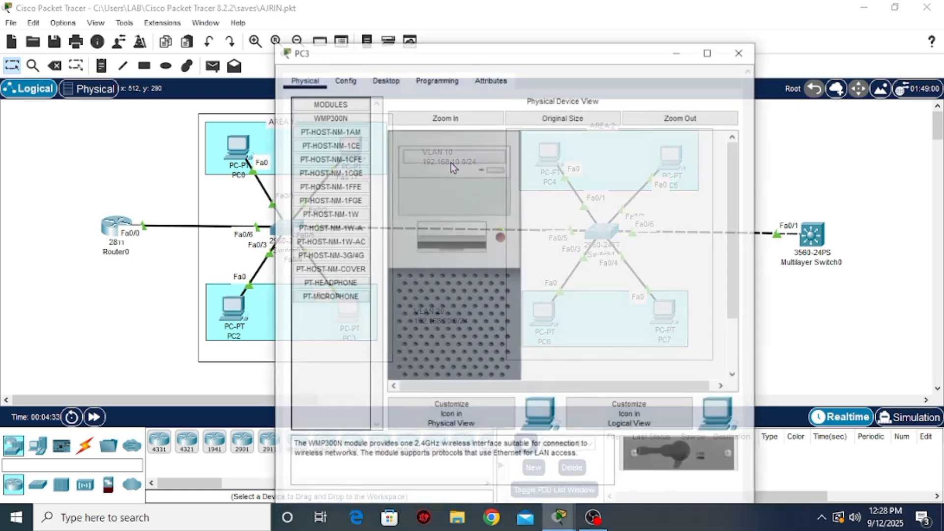
pyautogui.click(385, 49)
pyautogui.click(314, 125)
pyautogui.click(309, 126)
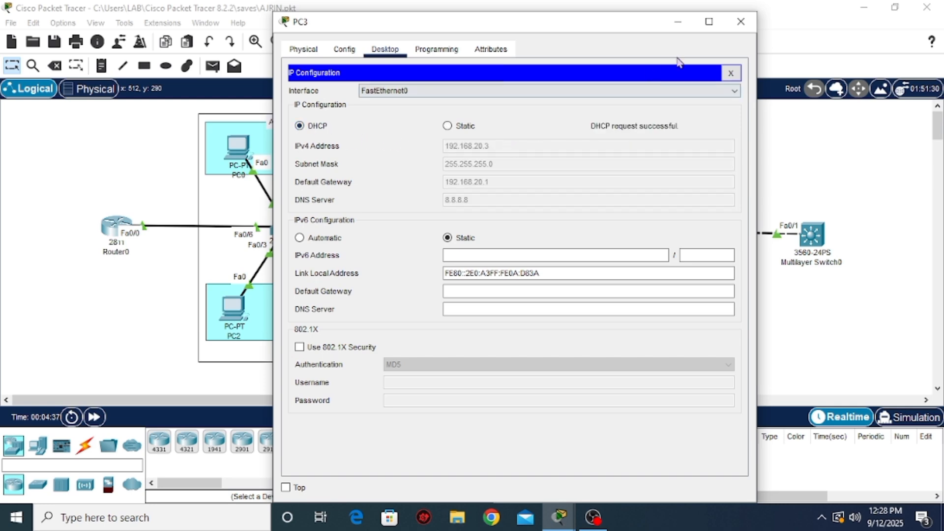
pyautogui.click(741, 21)
# Test connectivity within VLAN 10 by sending a simple PDU from PC0 to PC1
pyautogui.click(212, 66)
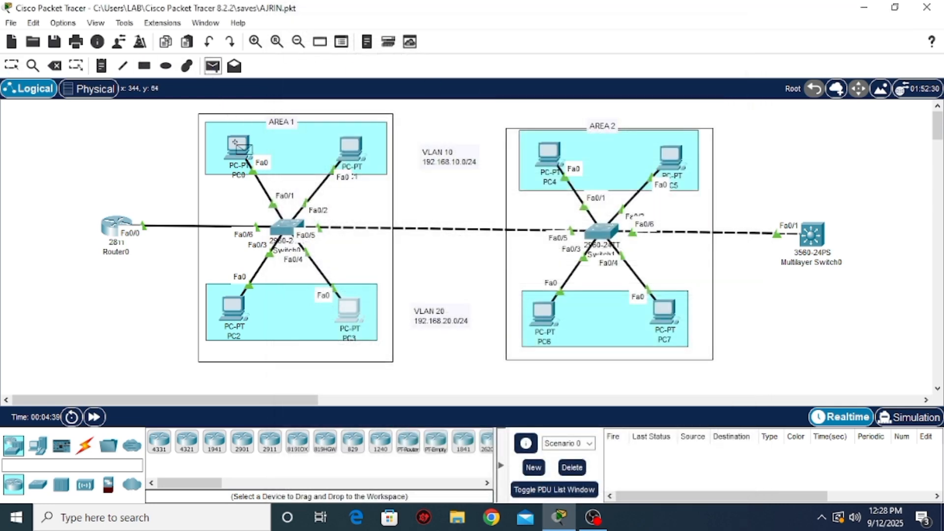
pyautogui.click(234, 143)
pyautogui.click(350, 148)
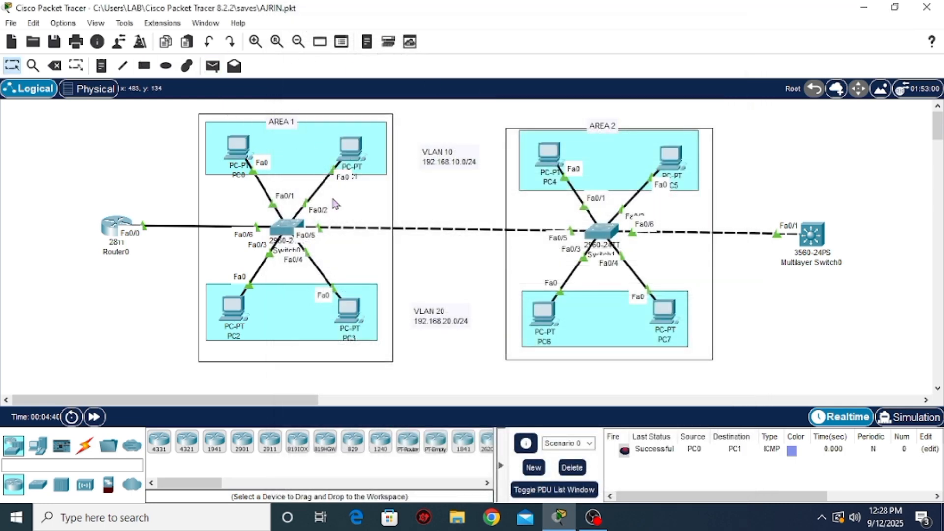
# Test inter-VLAN routing in Area 1 by sending two simple PDUs from PC0 to PC2
pyautogui.click(212, 66)
pyautogui.click(240, 147)
pyautogui.click(252, 307)
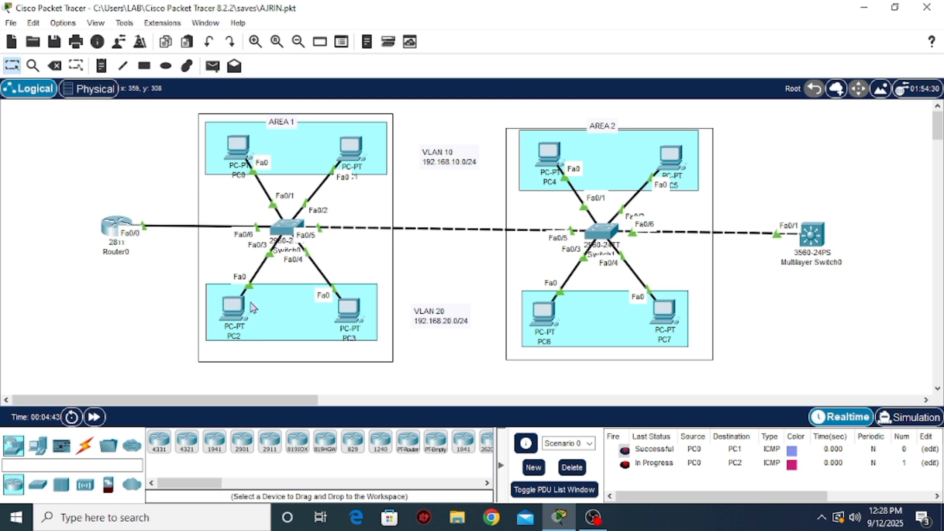
pyautogui.click(213, 66)
pyautogui.click(239, 146)
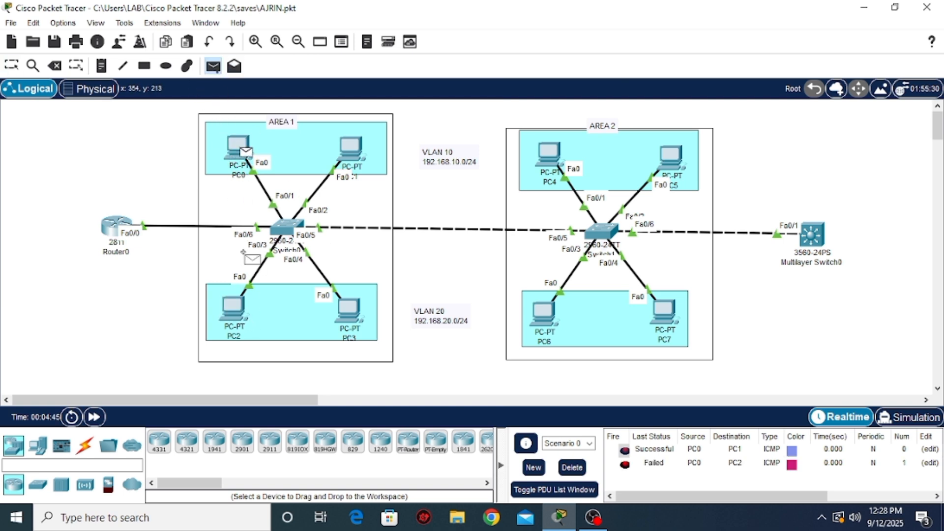
pyautogui.click(232, 306)
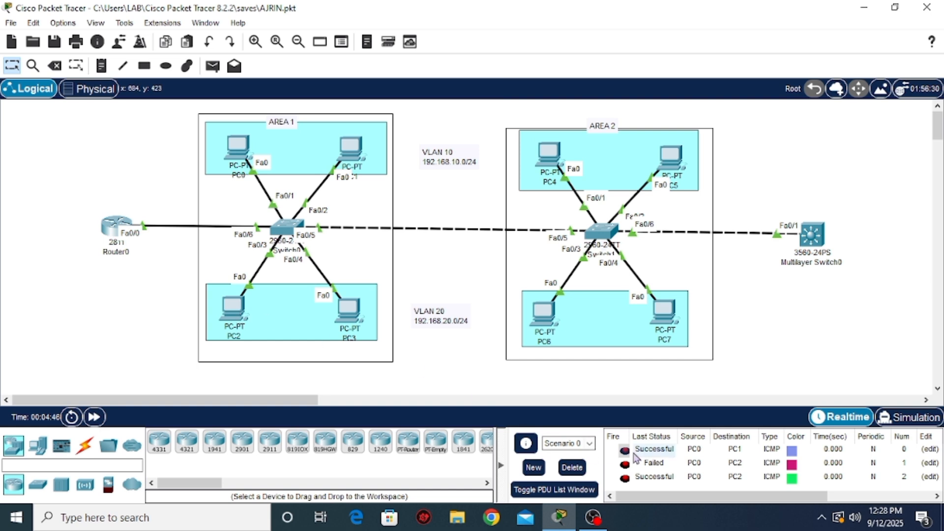
# Move Router0 slightly farther away from Area 1 in the topology
pyautogui.scroll(3, 204, 143)
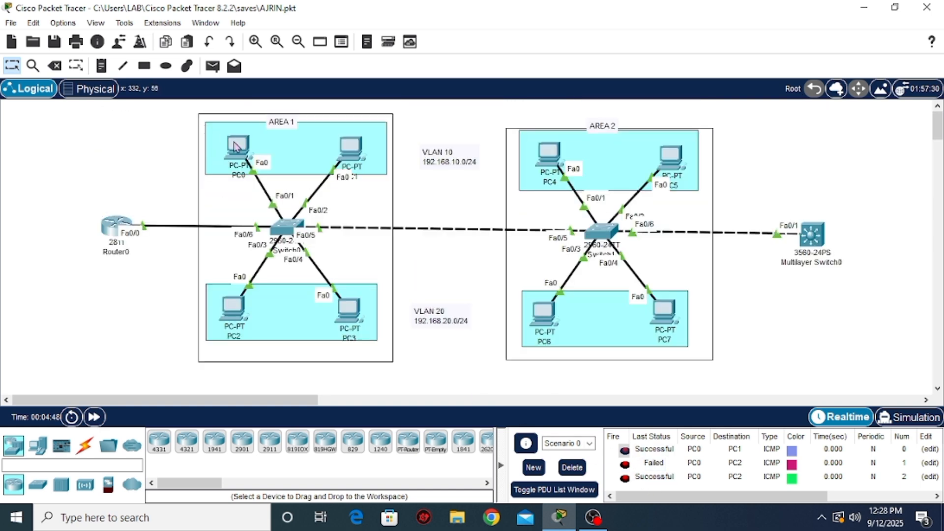
pyautogui.moveTo(116, 228); pyautogui.dragTo(111, 230)
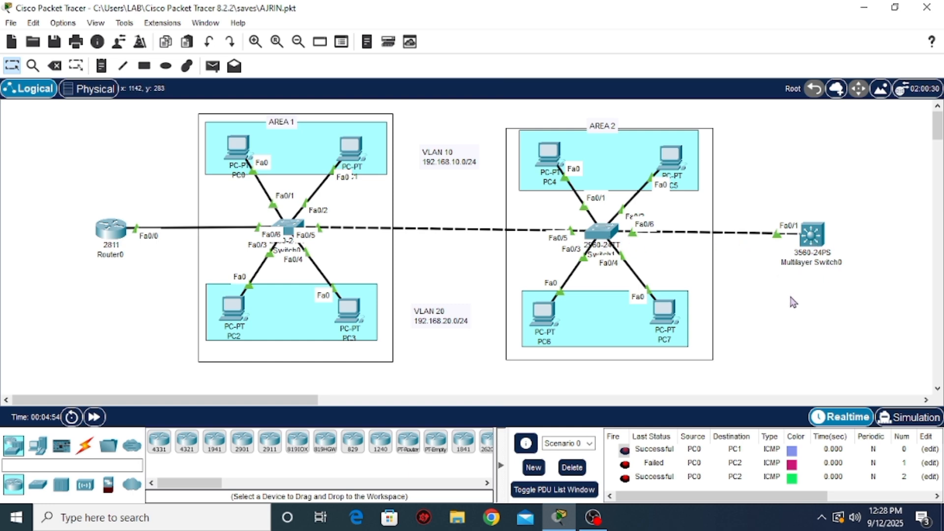
# Place a 2960-24TT switch and a 3560-24PS multilayer switch side by side in an empty area of the workspace
pyautogui.scroll(-1, 792, 302)
pyautogui.scroll(1, 792, 295)
pyautogui.scroll(-5, 667, 279)
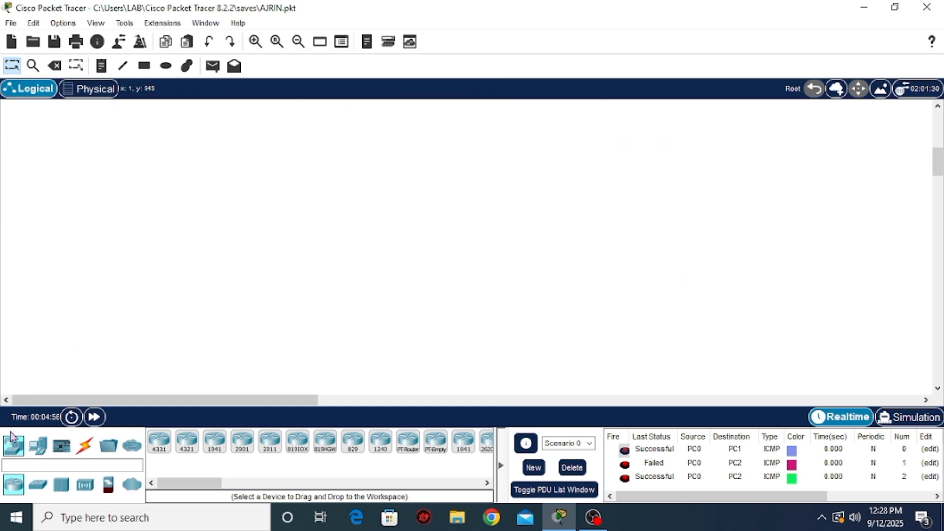
pyautogui.click(37, 484)
pyautogui.moveTo(159, 441); pyautogui.dragTo(146, 251)
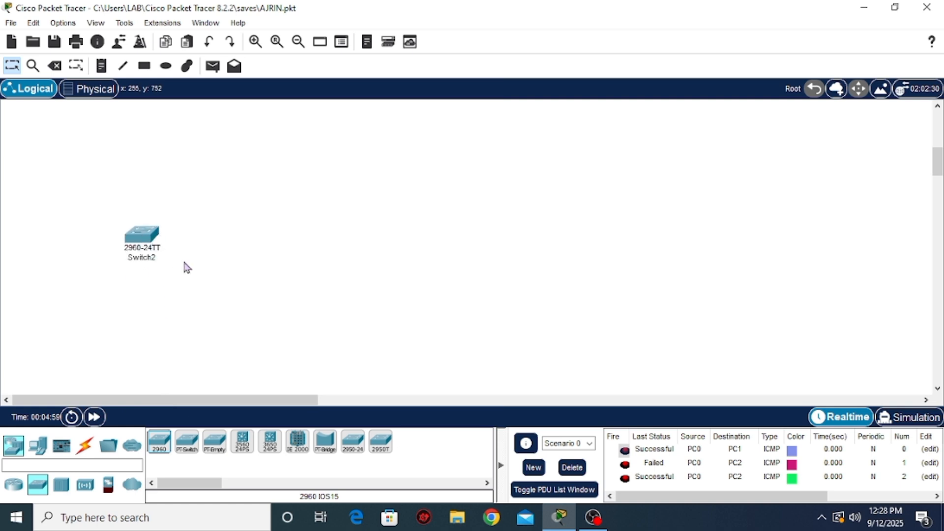
pyautogui.moveTo(242, 441); pyautogui.dragTo(412, 231)
pyautogui.click(8, 491)
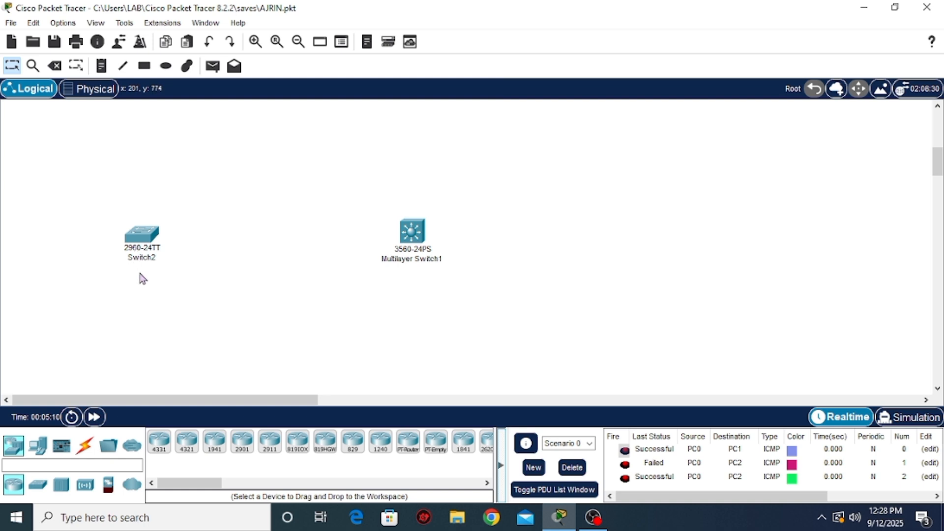
# Add the note "menghubungkan dalam 1 jaringan saja" below the 2960-24TT switch, after nudging the switch slightly upward
pyautogui.moveTo(143, 234); pyautogui.dragTo(144, 228)
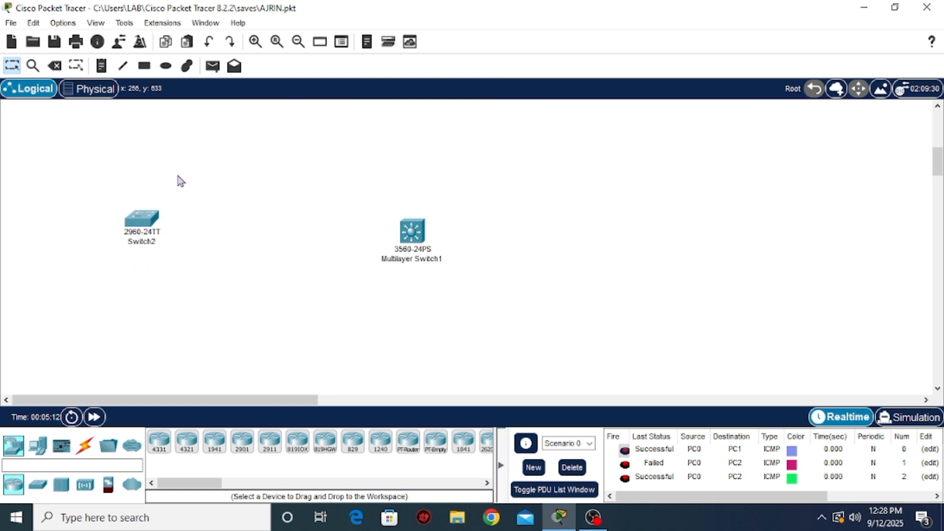
pyautogui.click(102, 66)
pyautogui.click(105, 276)
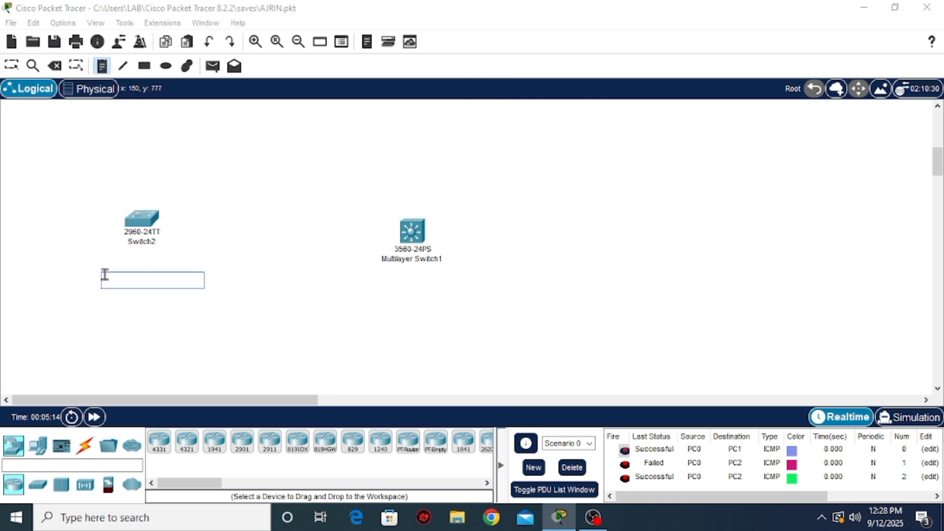
pyautogui.write('meng')
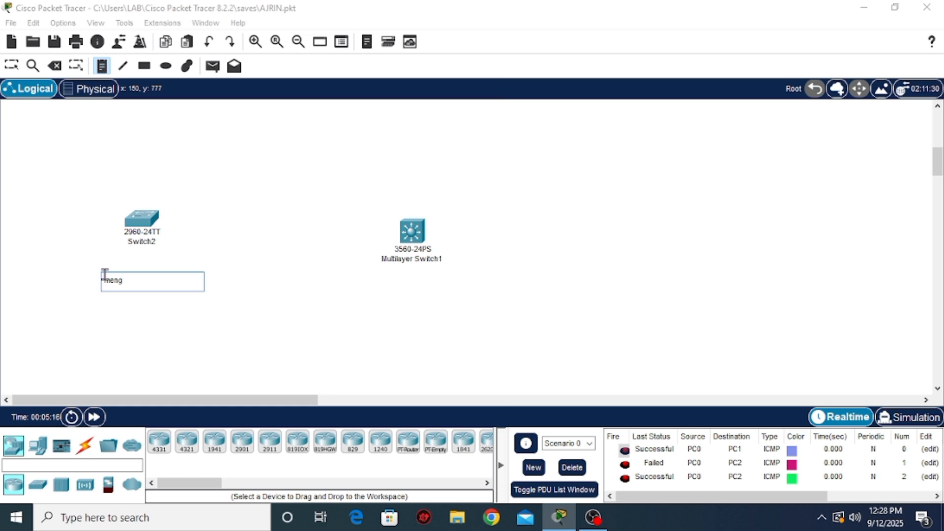
pyautogui.write('hubungkan')
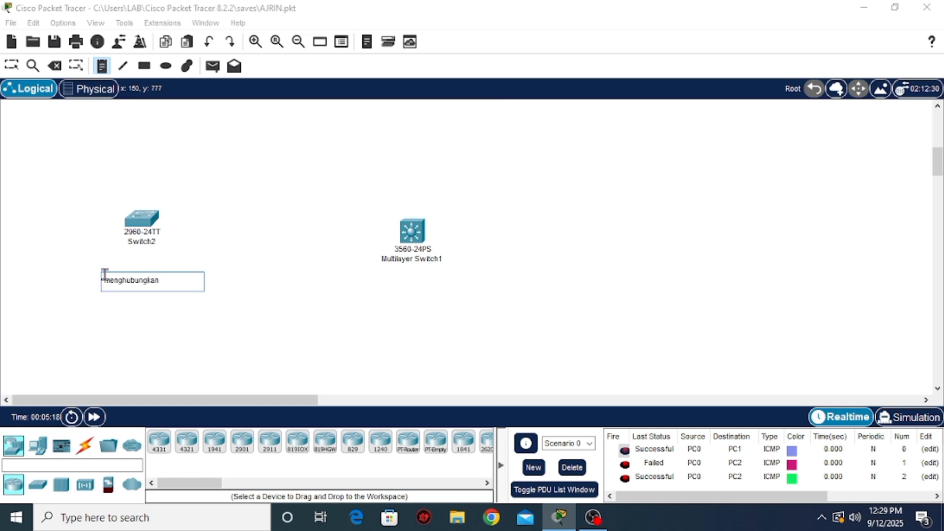
pyautogui.write(' dalam 1 jaringan saja')
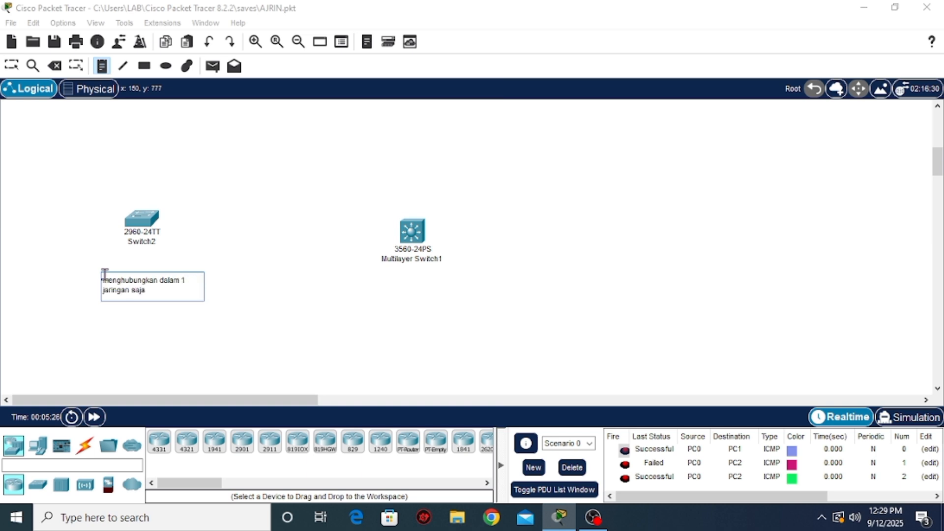
# Add the note "dapat menghubungkan dari berbagai jaringan" directly below the 3560-24PS multilayer switch
pyautogui.click(344, 282)
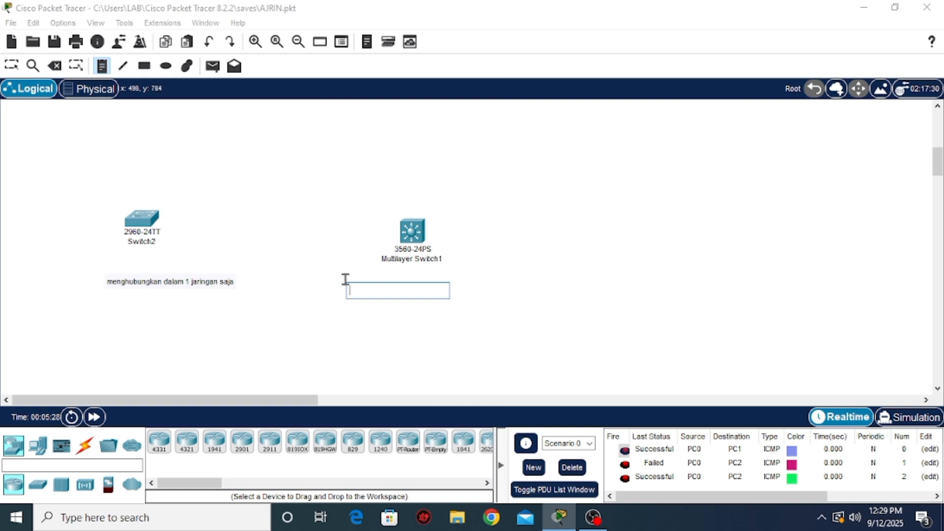
pyautogui.click(374, 270)
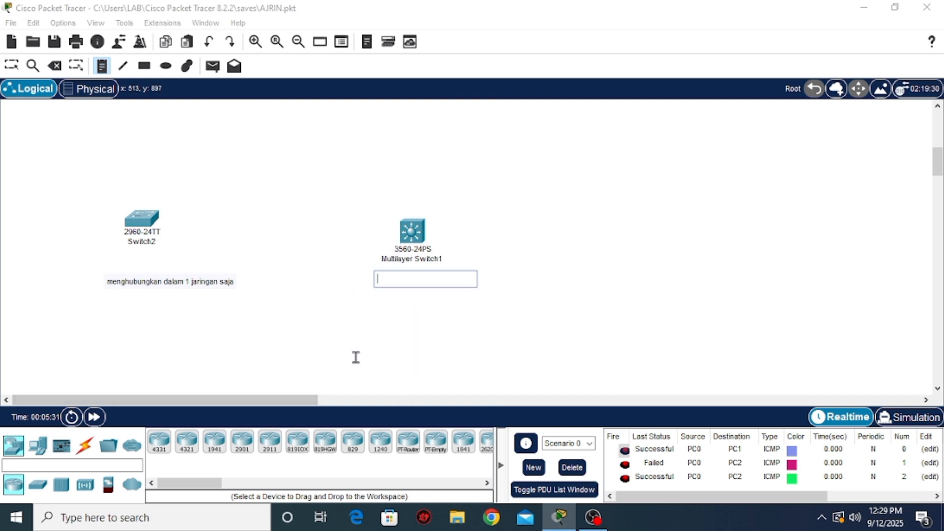
pyautogui.write('dapat menghubungkan')
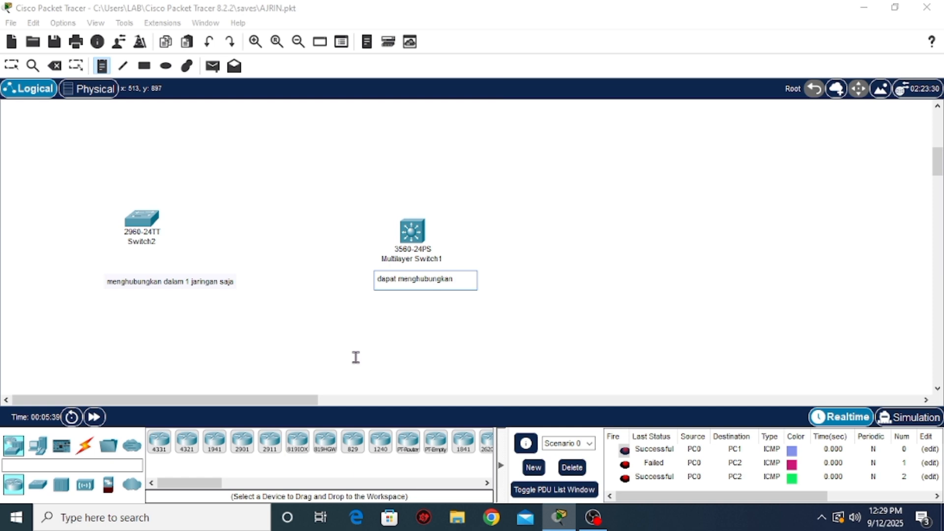
pyautogui.write('berb')
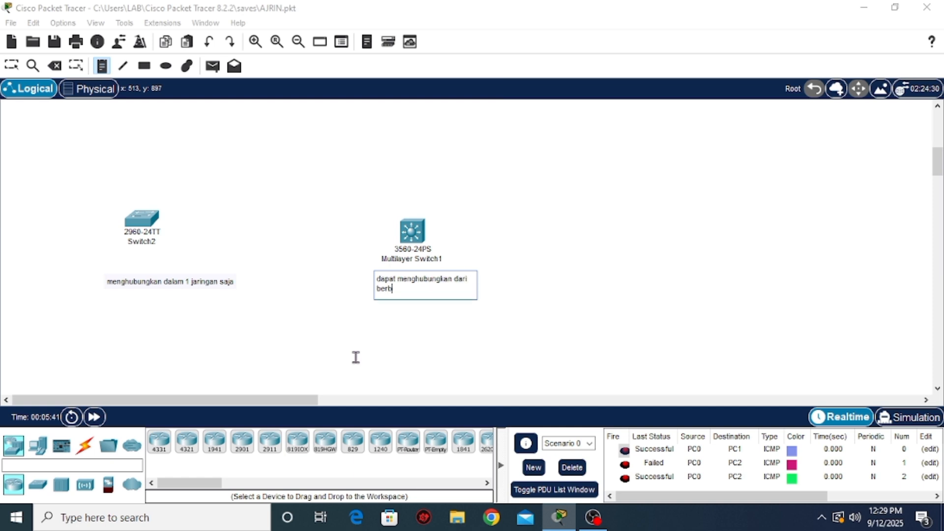
pyautogui.write('agai jaringan')
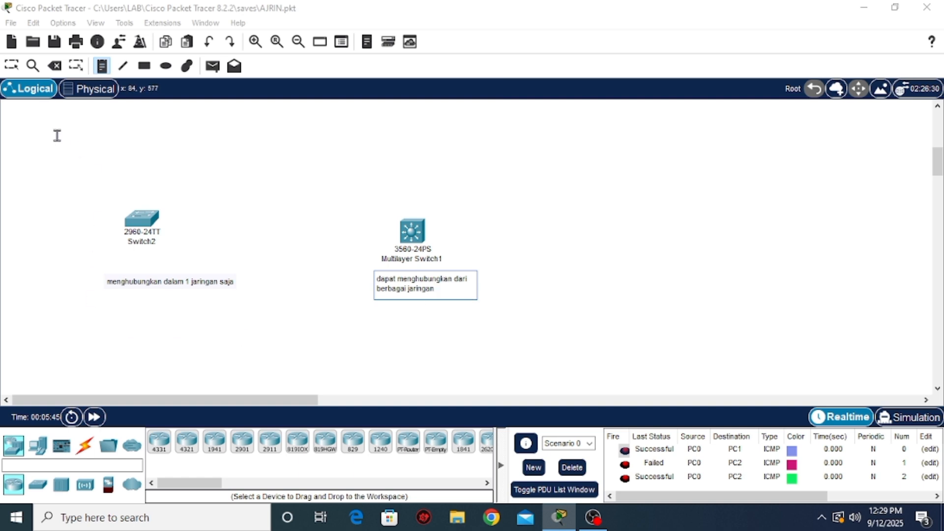
# Center the 2960-24TT switch above its note and the multilayer switch's note beneath its device
pyautogui.click(12, 65)
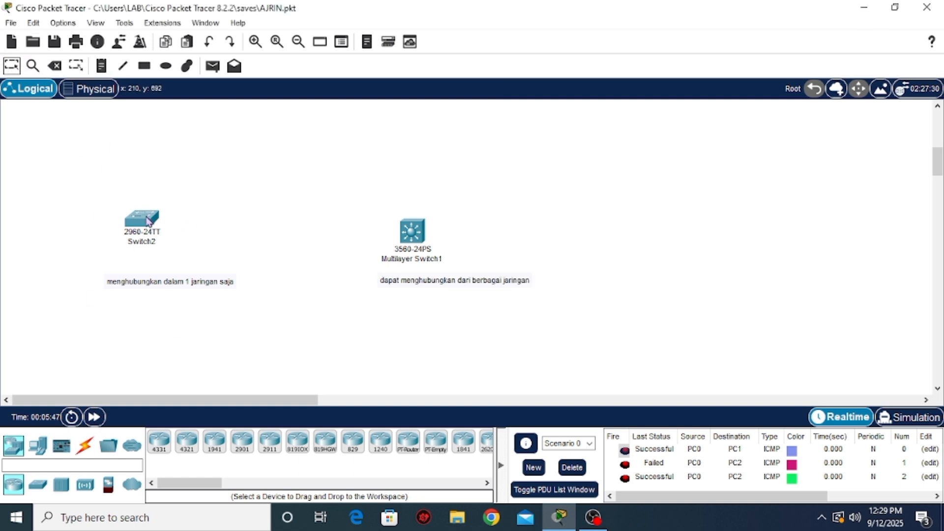
pyautogui.moveTo(145, 218); pyautogui.dragTo(167, 234)
pyautogui.moveTo(449, 281); pyautogui.dragTo(408, 280)
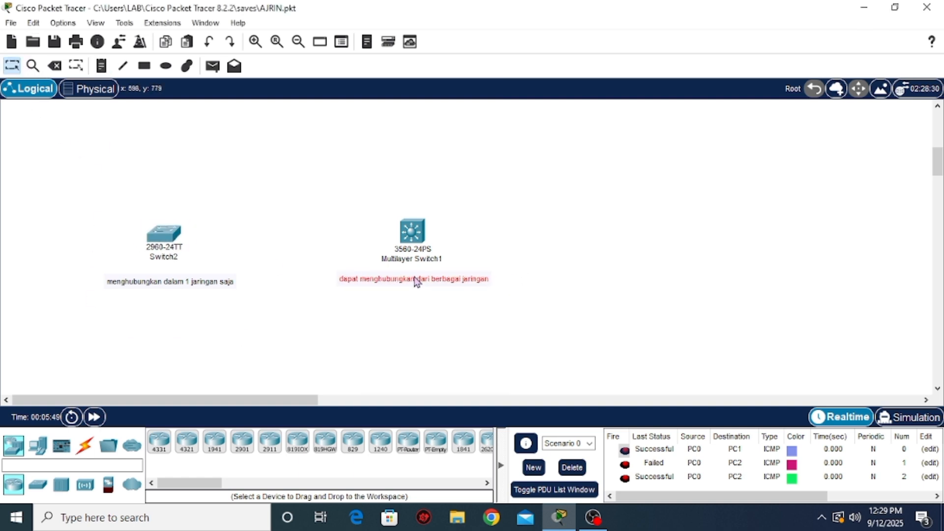
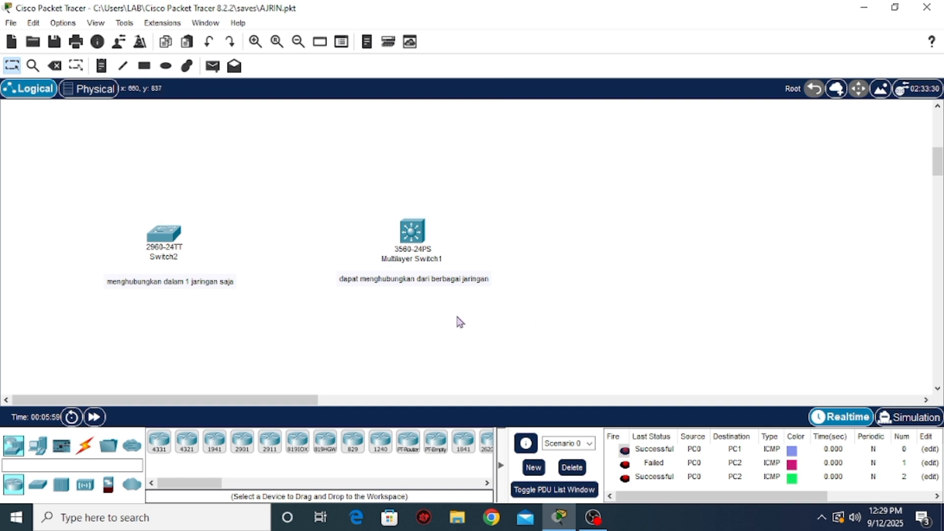
# Move the multilayer switch linked to the Area 2 switch slightly upward and away from the Area 2 frame
pyautogui.scroll(5, 457, 321)
pyautogui.moveTo(827, 244); pyautogui.dragTo(842, 153)
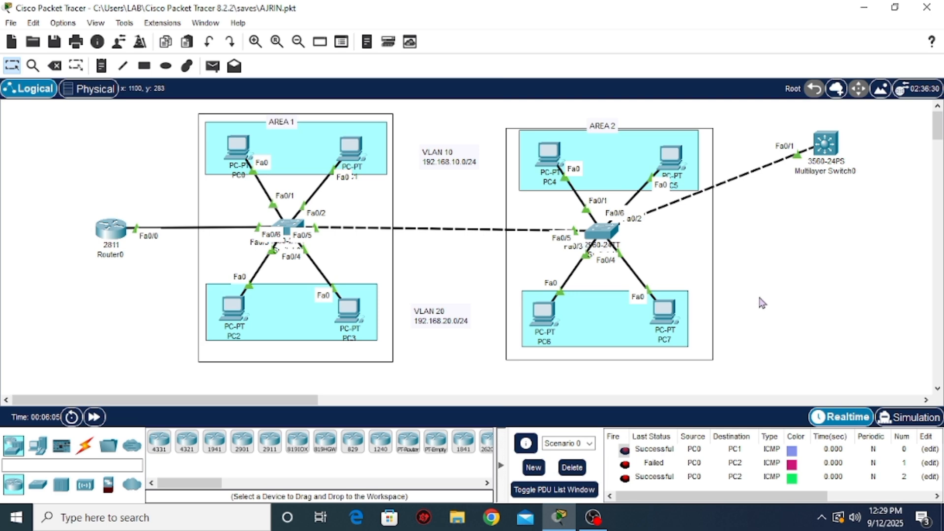
pyautogui.moveTo(826, 169); pyautogui.dragTo(833, 162)
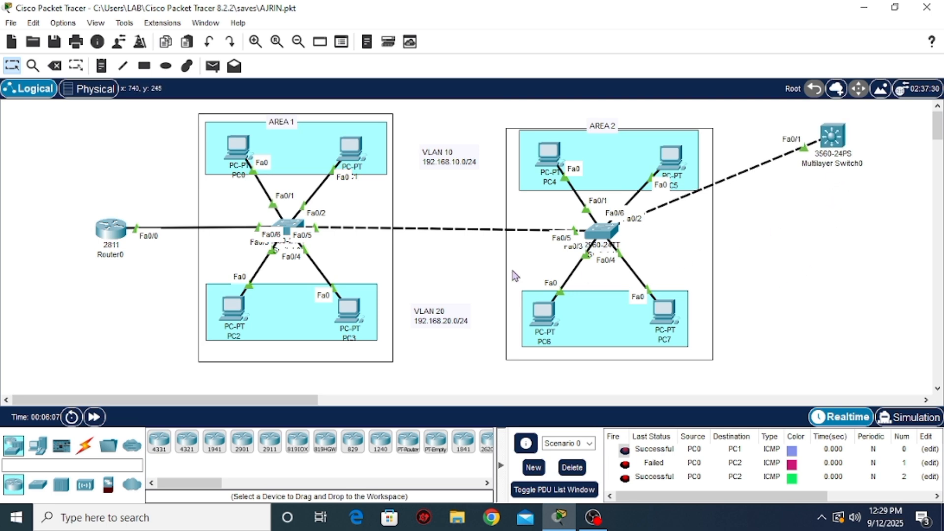
# Place two PCs side by side below the connected multilayer switch, outside the Area 2 frame
pyautogui.click(37, 447)
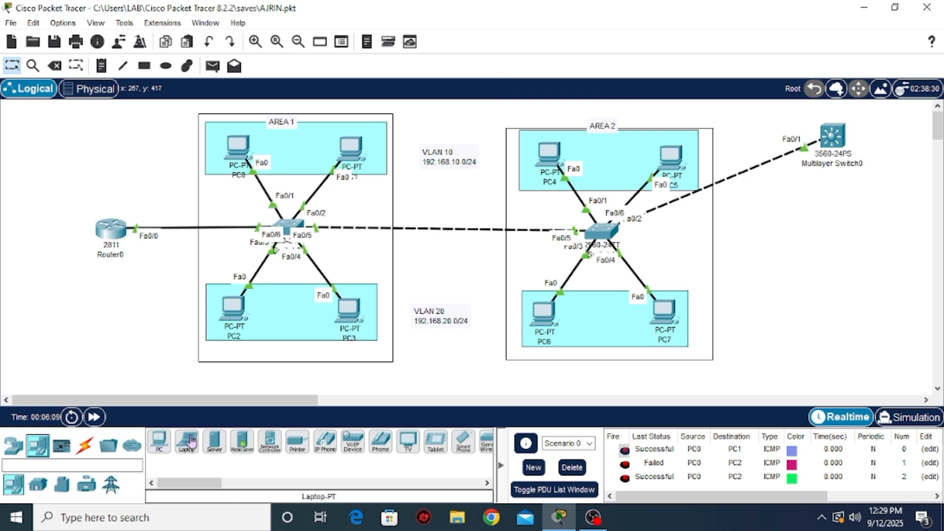
pyautogui.moveTo(158, 442); pyautogui.dragTo(761, 254)
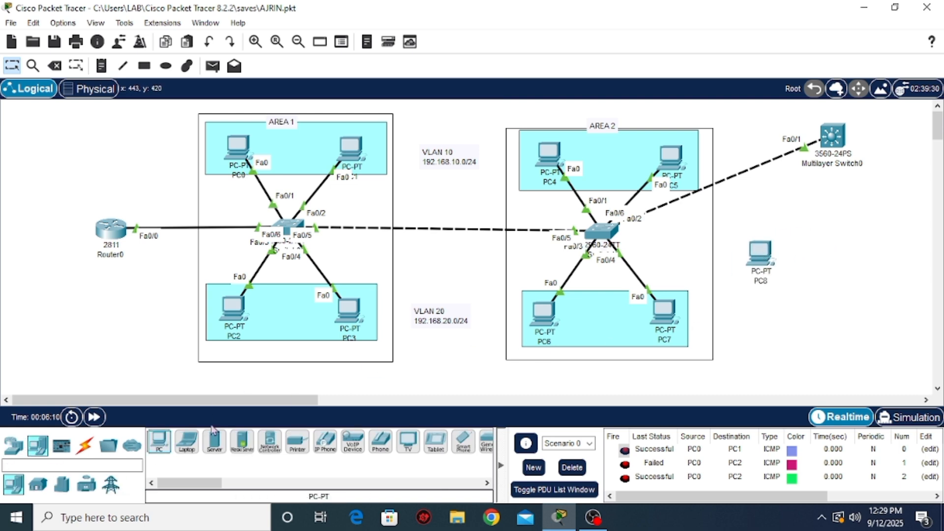
pyautogui.moveTo(154, 446); pyautogui.dragTo(876, 258)
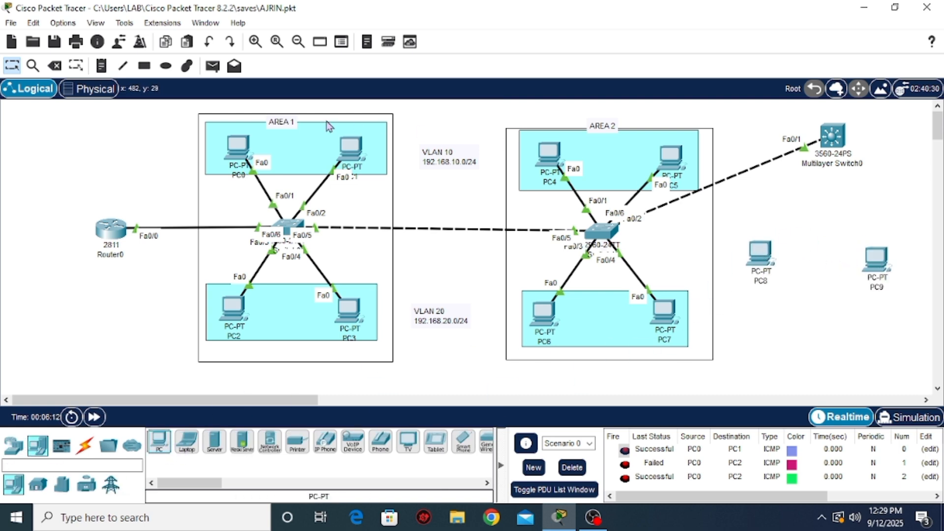
# Draw an unfilled, black-outlined rectangle around each of the two new PCs, PC8 and PC9
pyautogui.click(144, 65)
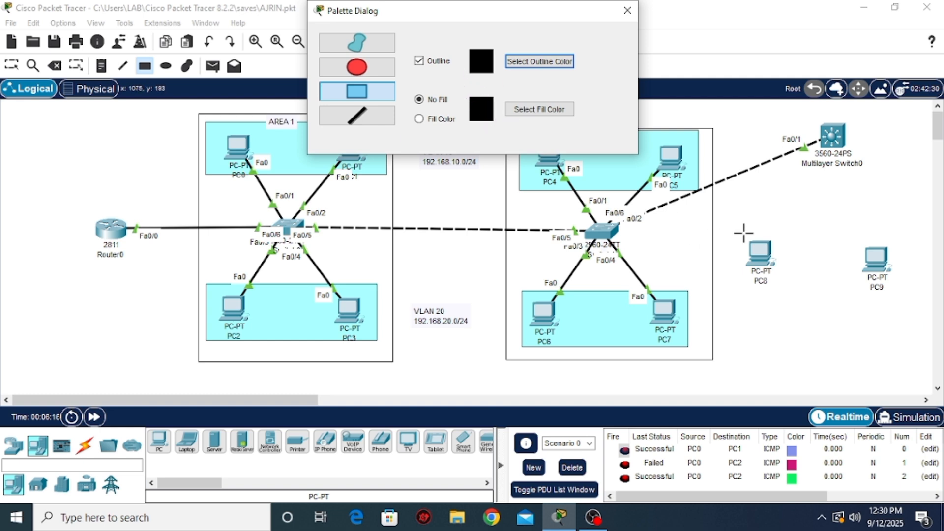
pyautogui.moveTo(735, 233); pyautogui.dragTo(788, 282)
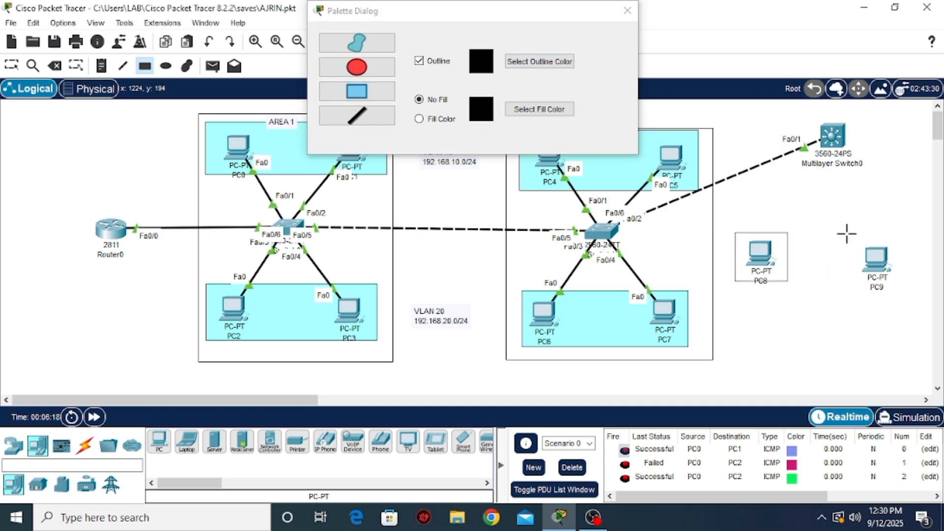
pyautogui.moveTo(846, 233); pyautogui.dragTo(905, 291)
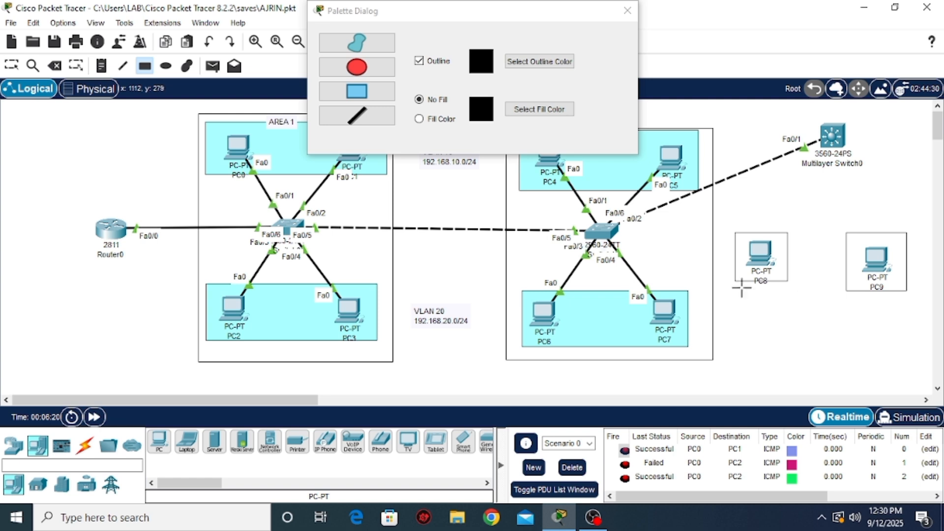
pyautogui.click(627, 10)
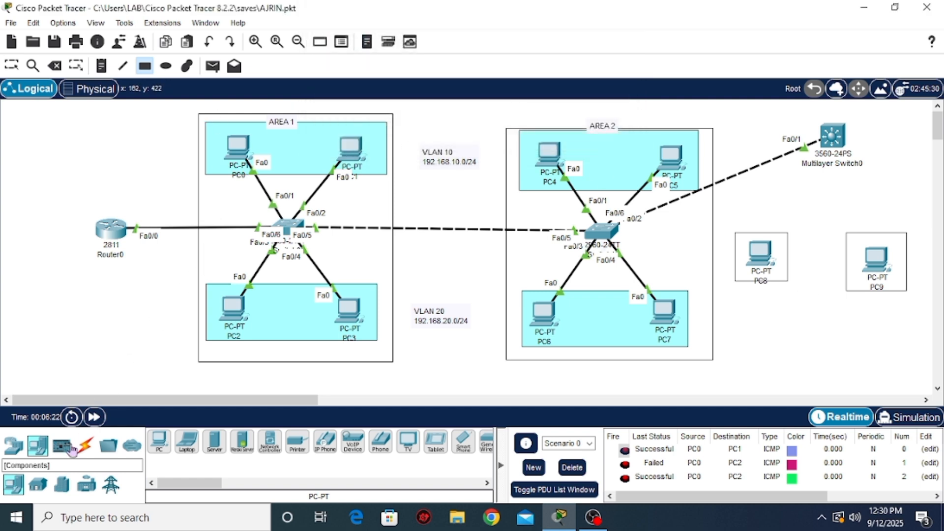
# Connect PC8 and PC9 to the multilayer switch using automatically chosen cable types
pyautogui.click(85, 445)
pyautogui.click(158, 441)
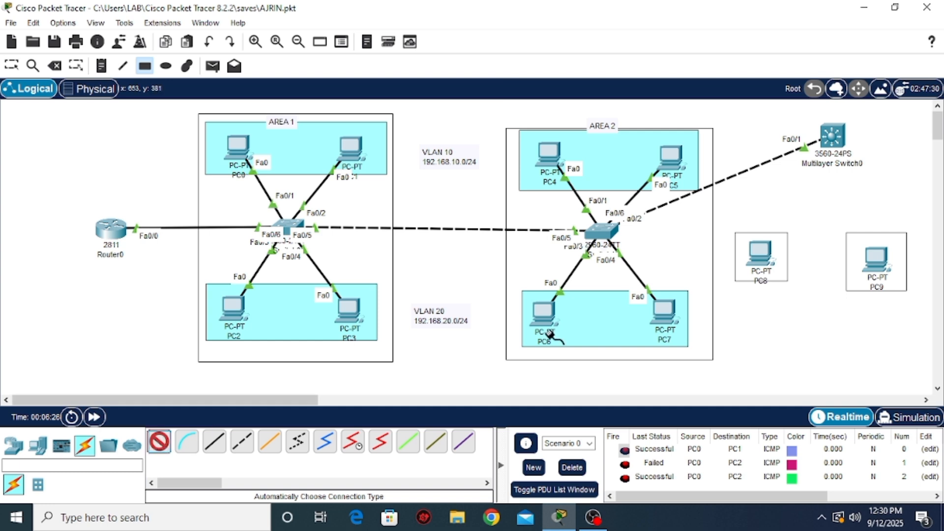
pyautogui.click(760, 253)
pyautogui.click(832, 136)
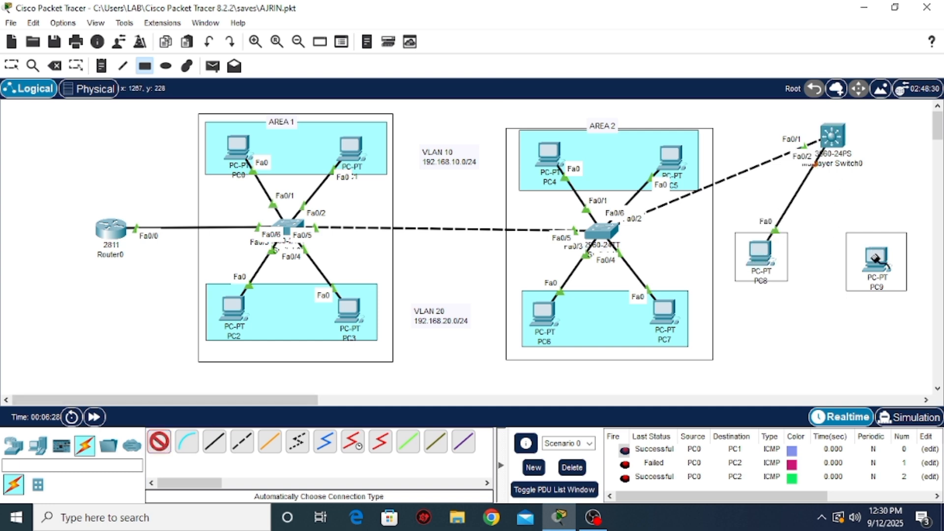
pyautogui.click(876, 258)
pyautogui.click(834, 140)
# Add the note "vlan 10" below PC8 and the note "vlan 20" below PC9
pyautogui.click(100, 66)
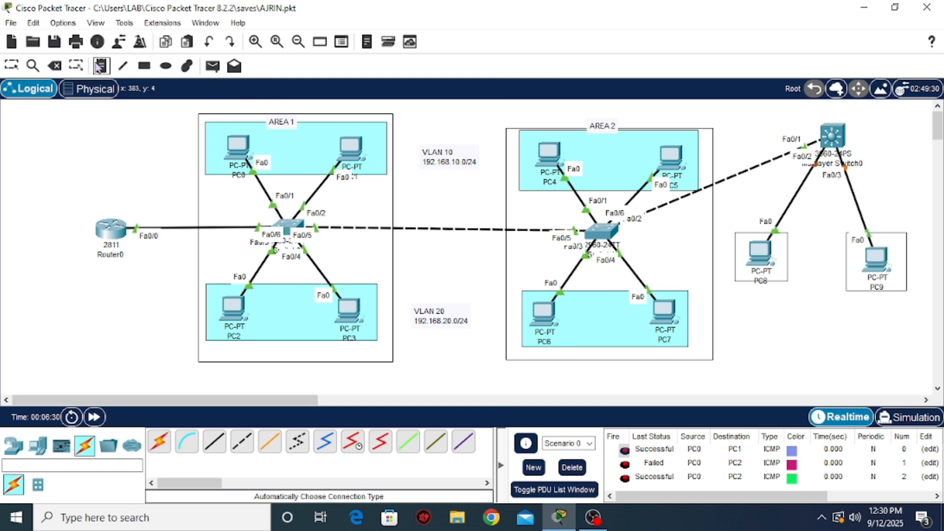
pyautogui.click(745, 297)
pyautogui.write('vlan 10')
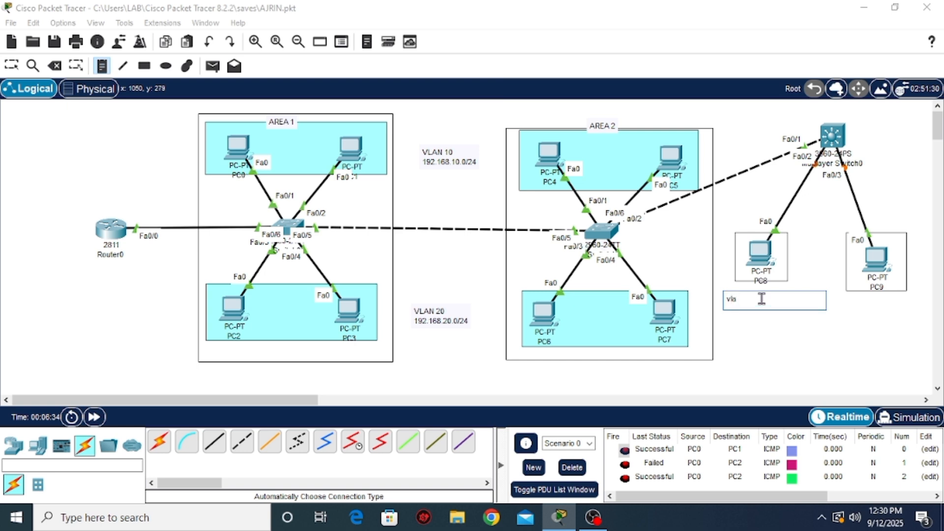
pyautogui.click(863, 307)
pyautogui.write('vlan 20')
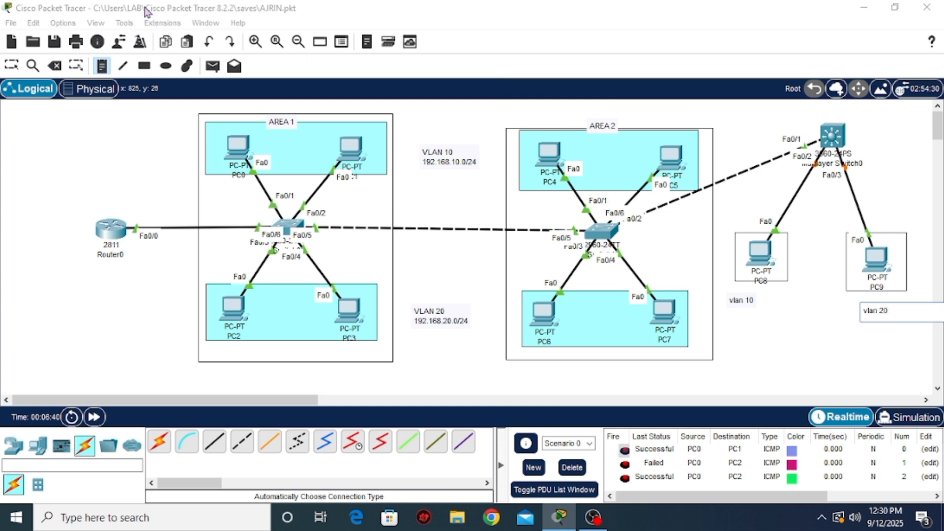
# Align the "vlan 10" and "vlan 20" notes closely beneath the frames of PC8 and PC9
pyautogui.click(12, 65)
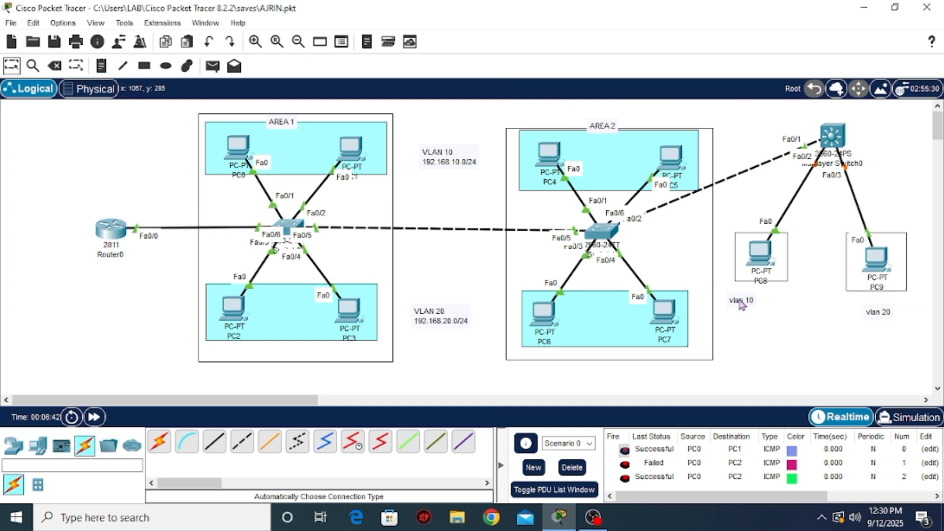
pyautogui.moveTo(741, 301); pyautogui.dragTo(755, 294)
pyautogui.moveTo(879, 317); pyautogui.dragTo(877, 304)
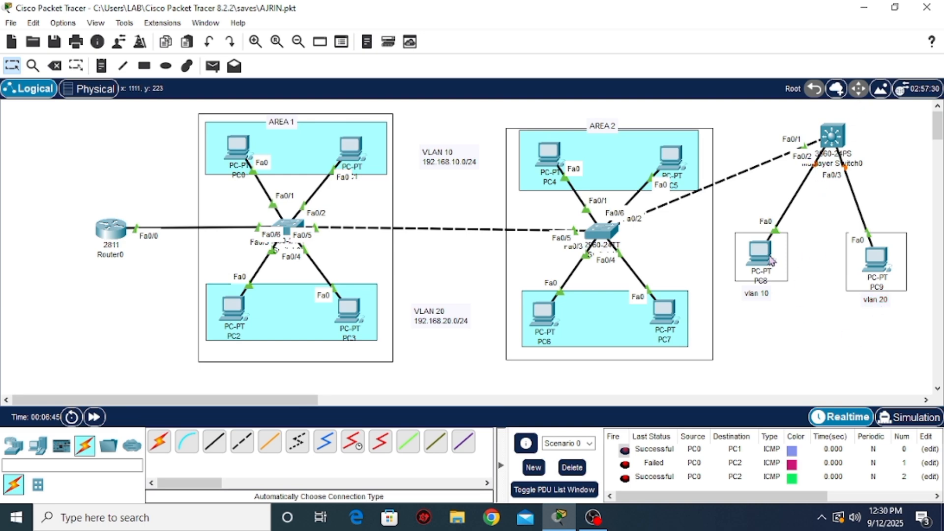
# Open the command line of the multilayer switch connected to PC8 and PC9 and enter global configuration mode
pyautogui.click(832, 135)
pyautogui.click(377, 49)
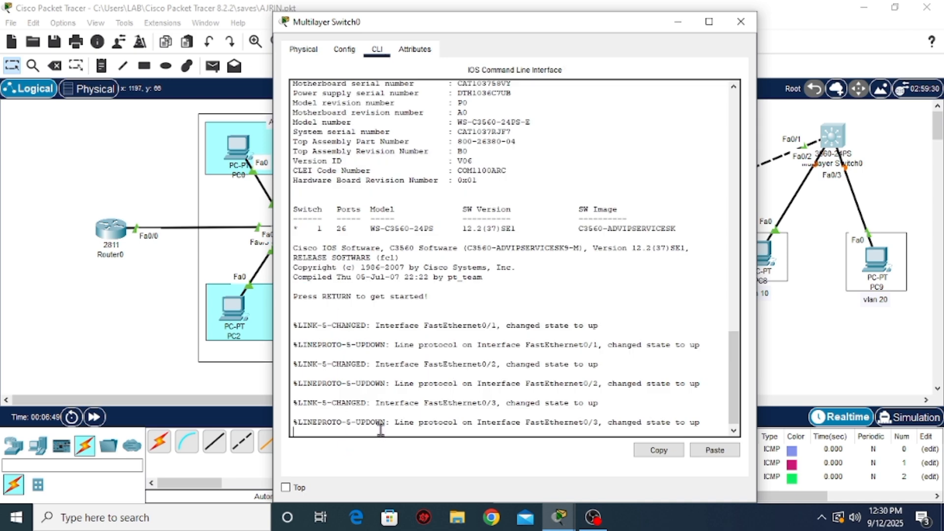
pyautogui.press('Return')
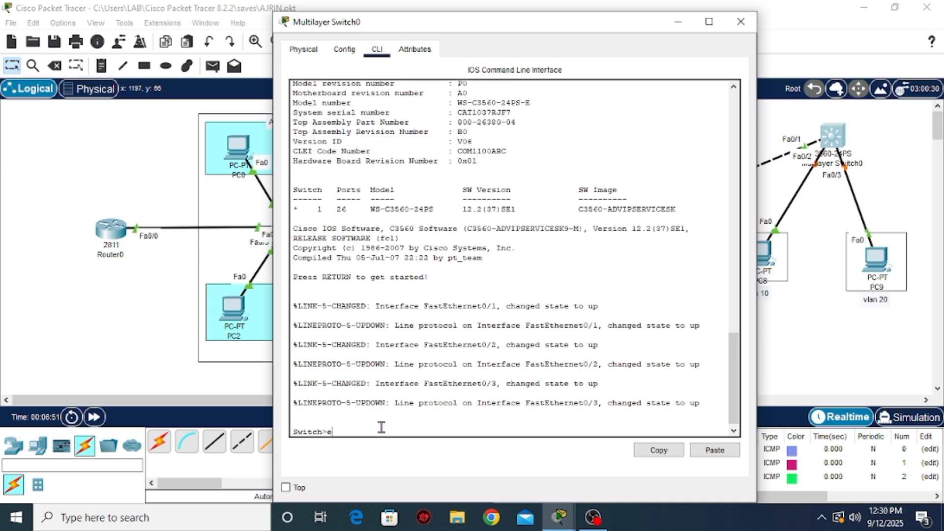
pyautogui.write('en')
pyautogui.press('Return')
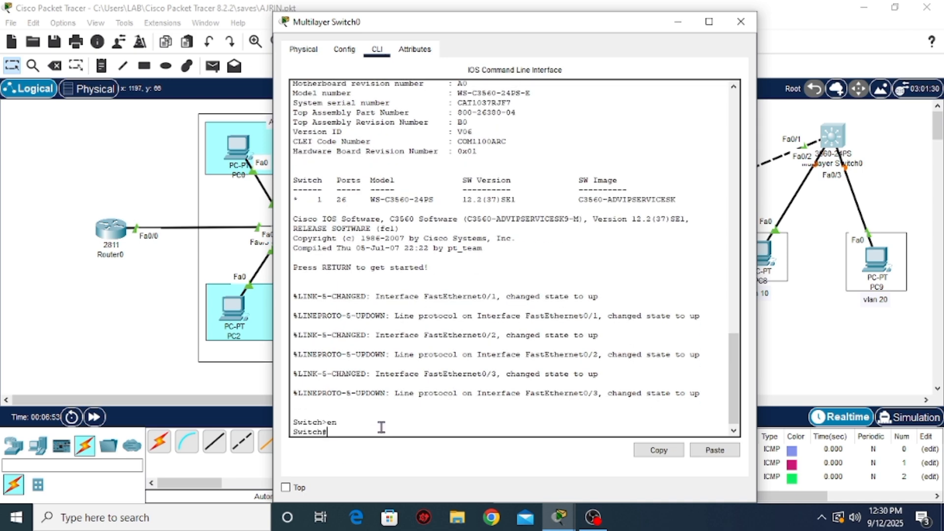
pyautogui.write('conf t')
pyautogui.press('Return')
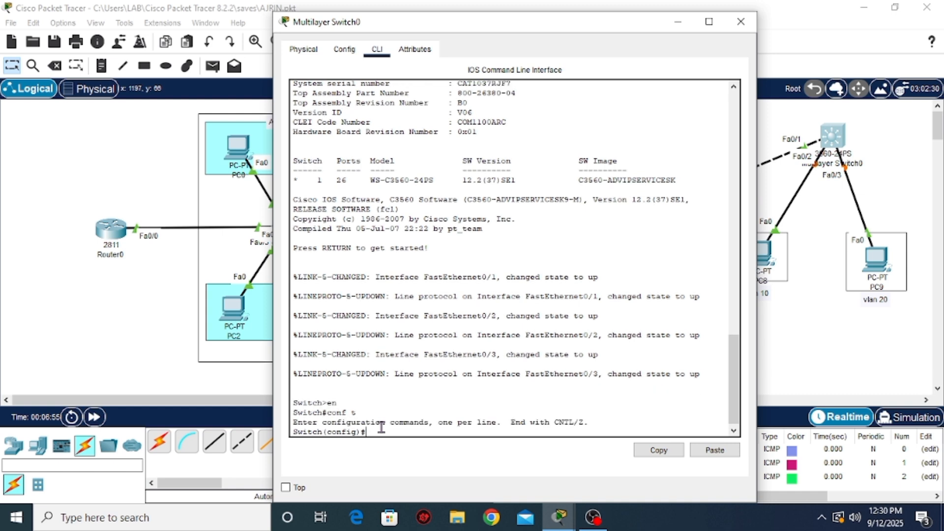
# Create VLAN 10 on the multilayer switch and name it VLAN10
pyautogui.write('vlan 10')
pyautogui.press('Return')
pyautogui.write('name VLAN')
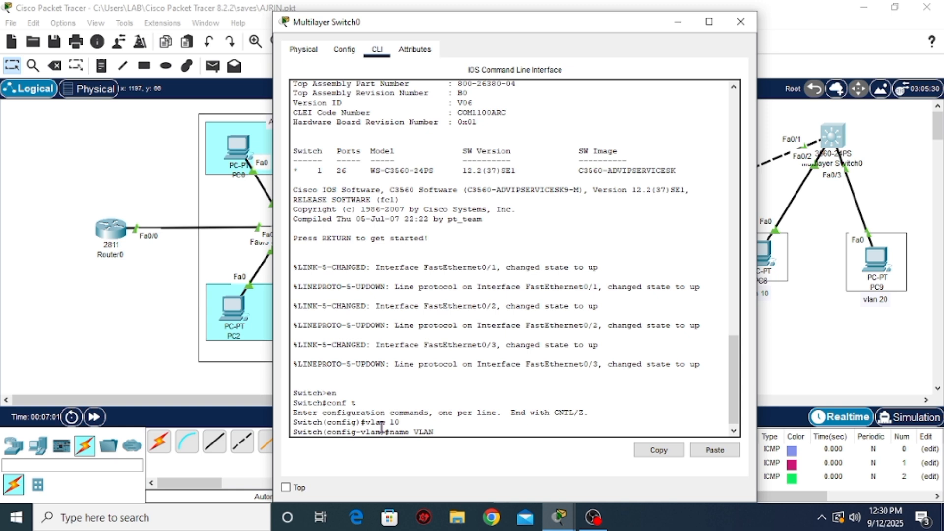
pyautogui.write('10')
pyautogui.press('Return')
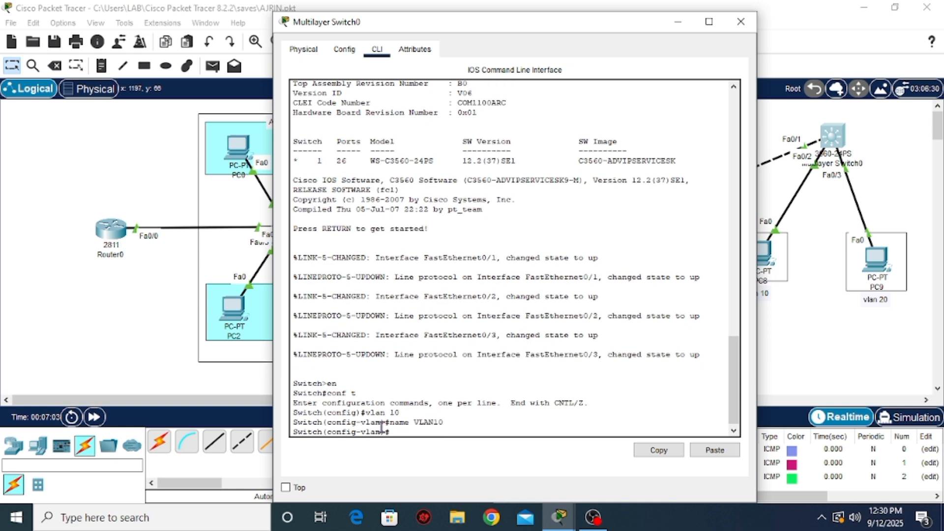
# Create VLAN 20 on the multilayer switch and name it VLAN20
pyautogui.press('Up')
pyautogui.press('Up')
pyautogui.press('Return')
pyautogui.press('Up')
pyautogui.press('Up')
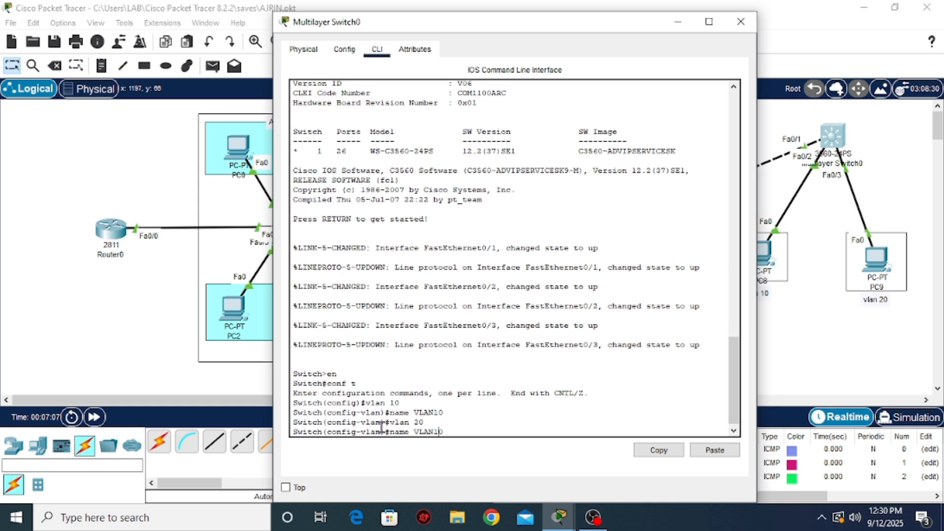
pyautogui.press('Return')
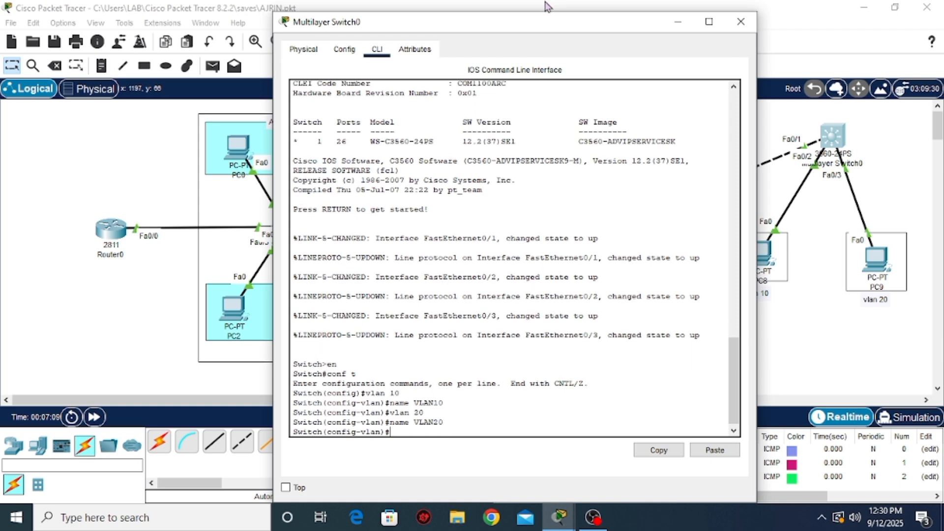
# Move the multilayer switch's window clear of PC8, PC9 and their port labels, keeping its latest command line in view
pyautogui.doubleClick(536, 22)
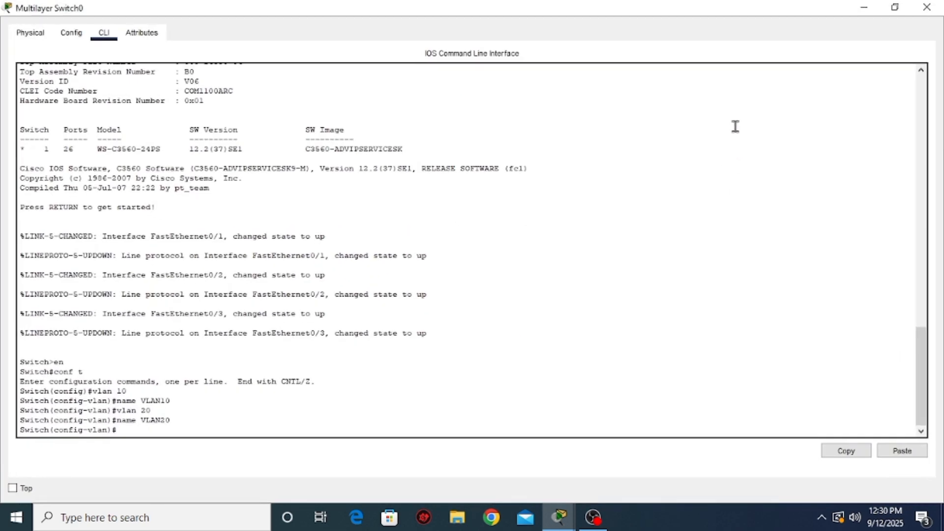
pyautogui.click(895, 7)
pyautogui.moveTo(576, 25); pyautogui.dragTo(391, 46)
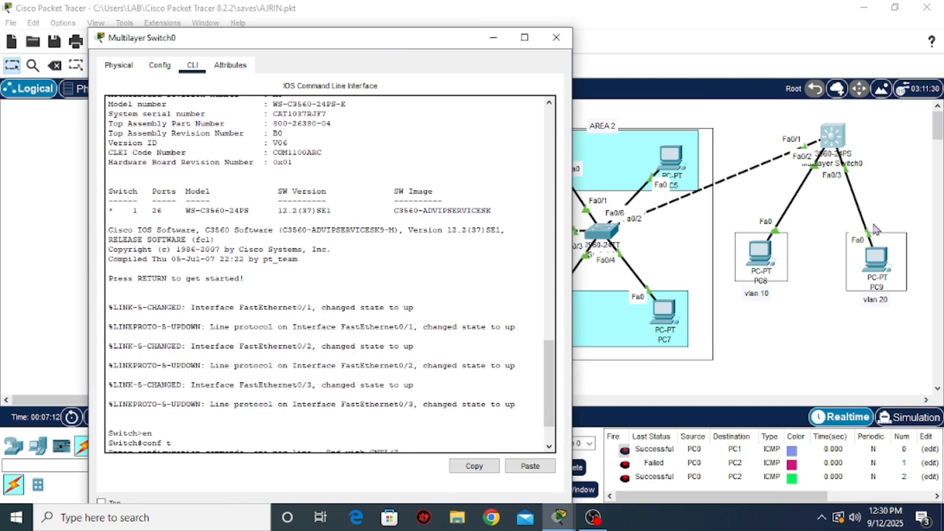
pyautogui.click(767, 266)
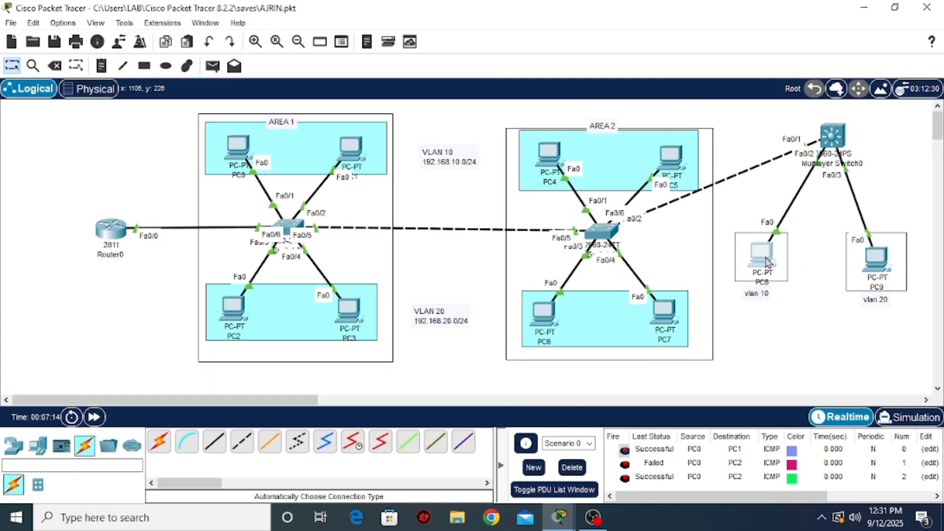
pyautogui.click(829, 153)
pyautogui.scroll(-2, 231, 435)
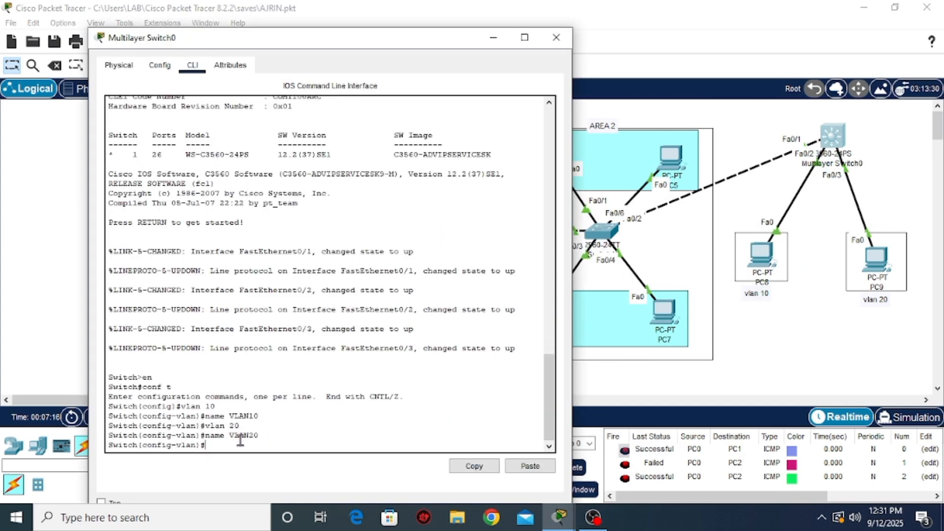
# Configure port fa0/2 of the multilayer switch as an access port in VLAN 10
pyautogui.write('int fa0/2')
pyautogui.press('Return')
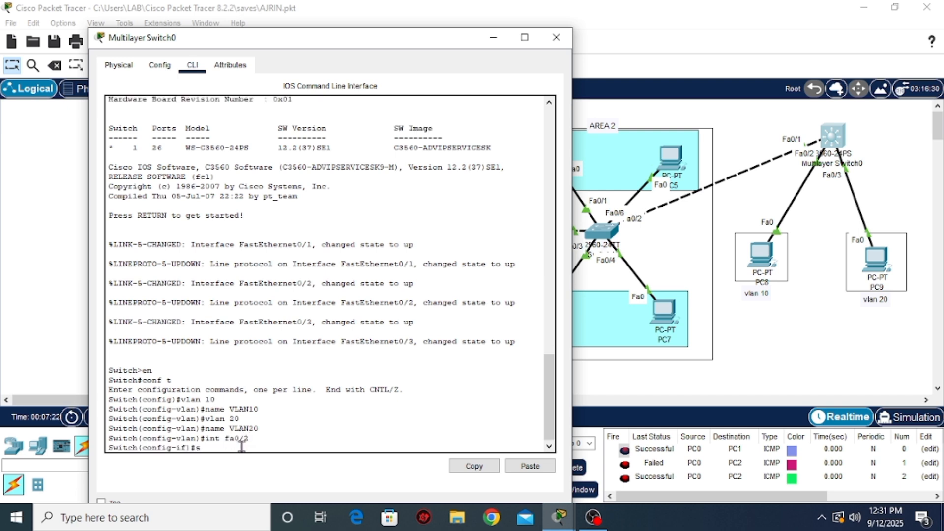
pyautogui.write('sw mode acc')
pyautogui.press('Return')
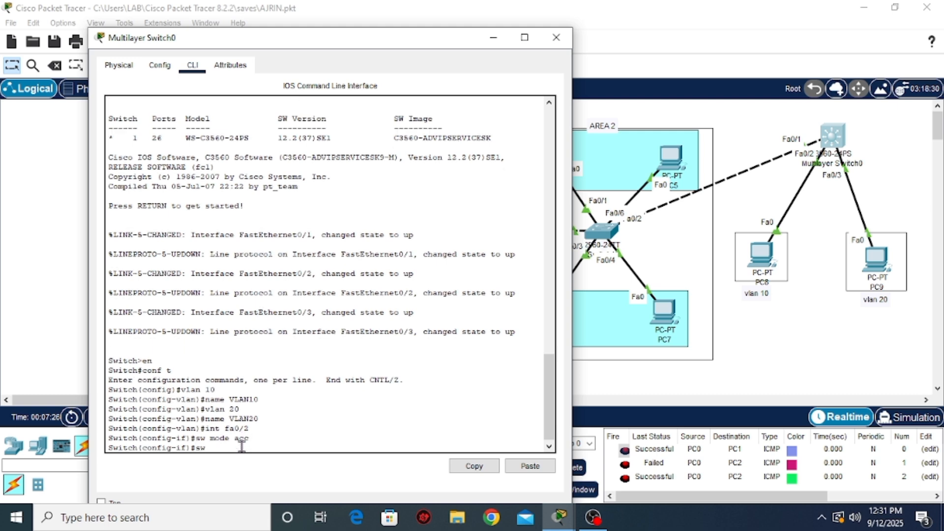
pyautogui.write('sw acc vlan')
pyautogui.write('10')
pyautogui.press('Return')
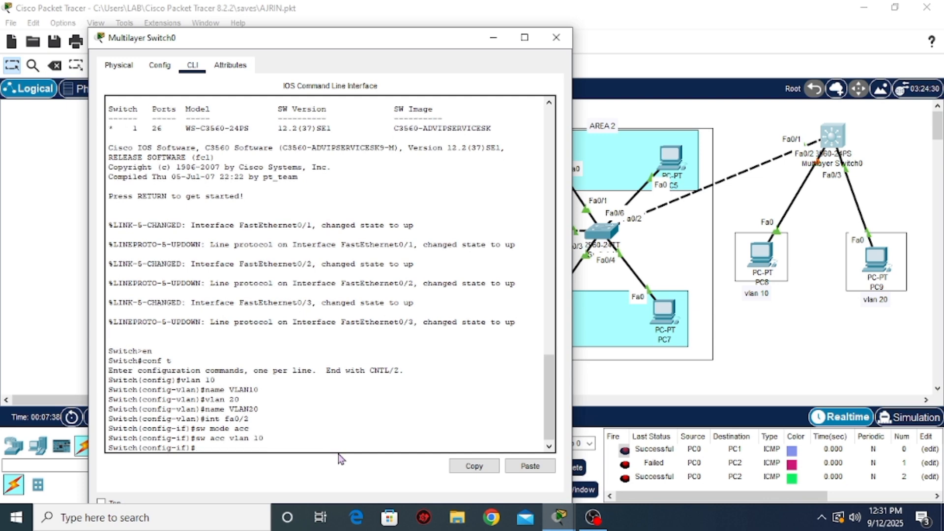
# Configure port fa0/3 of the multilayer switch as an access port in VLAN 20, and close the switch's window
pyautogui.press('Up')
pyautogui.press('Up')
pyautogui.press('Up')
pyautogui.press('Left')
pyautogui.press('Return')
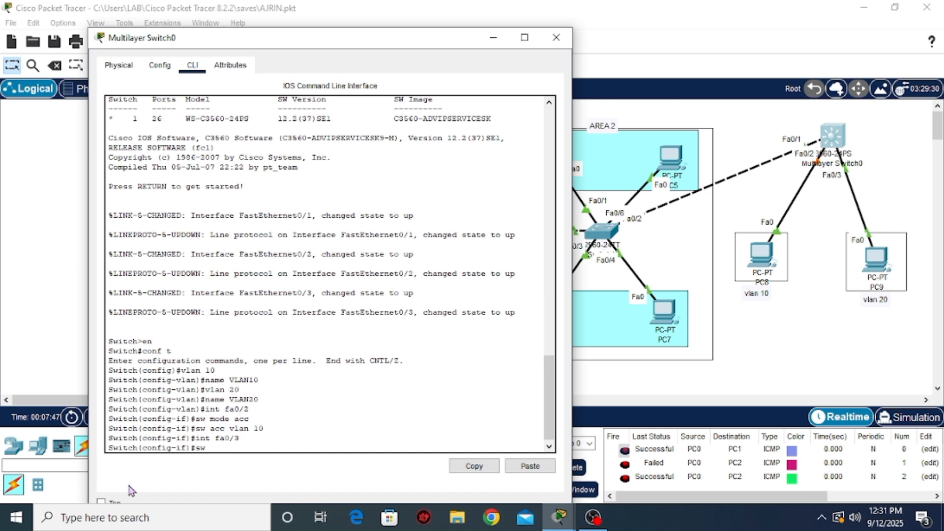
pyautogui.press('Return')
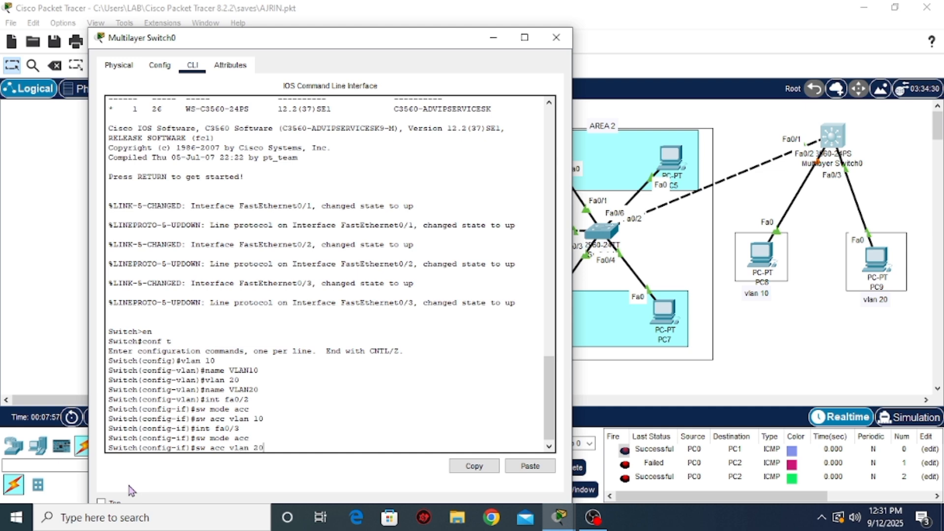
pyautogui.press('Return')
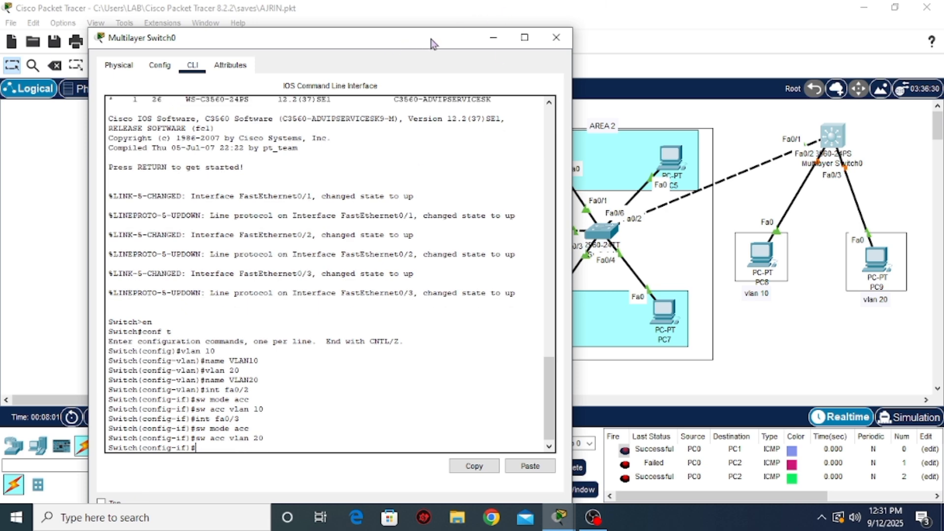
pyautogui.click(556, 37)
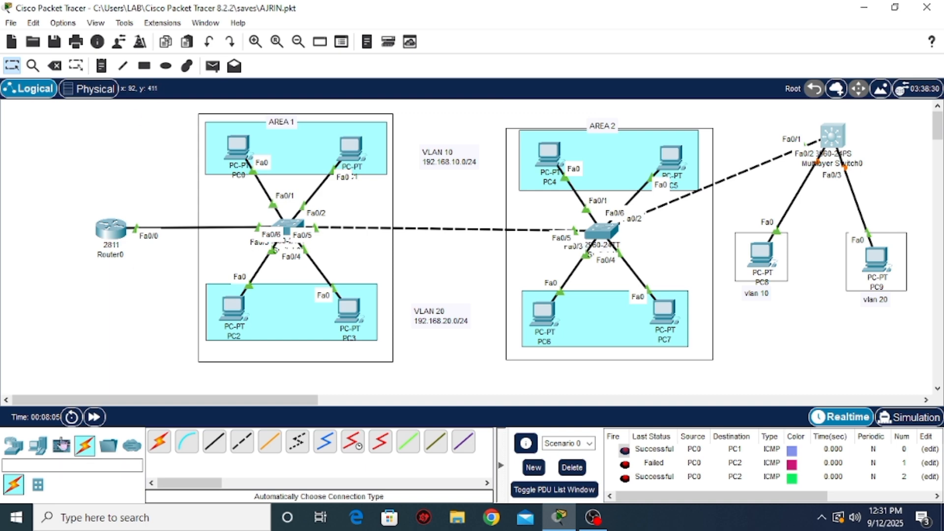
# Fast-forward the simulation time, and give PC8 the static IPv4 address 192.168.10.50 with subnet mask 255.255.255.0
pyautogui.click(94, 417)
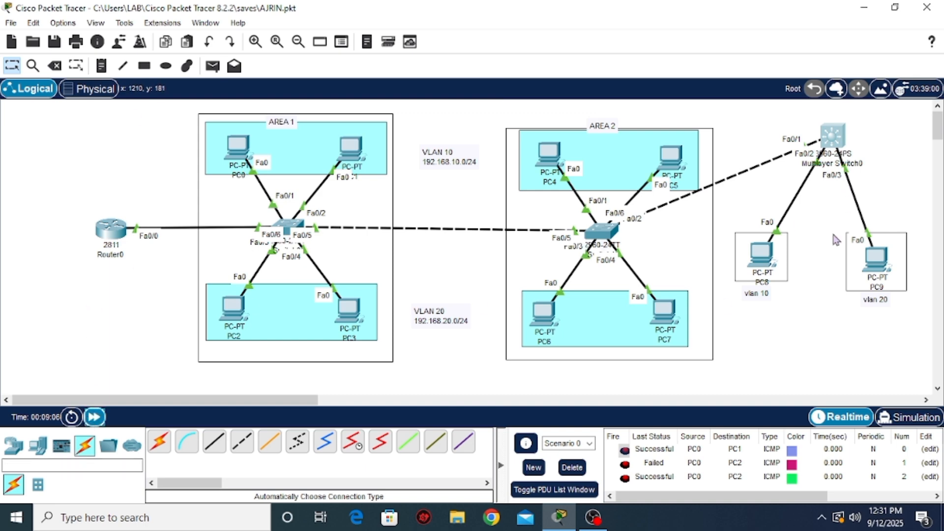
pyautogui.click(761, 253)
pyautogui.click(387, 50)
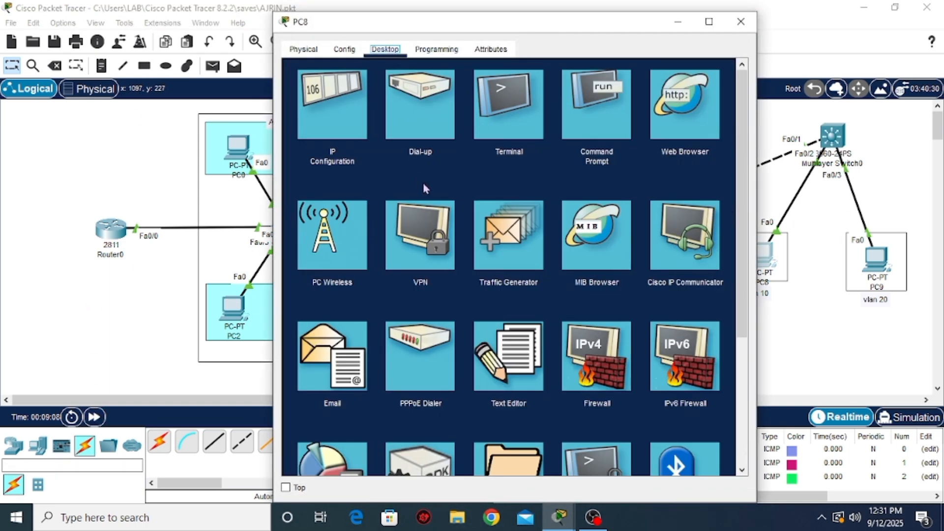
pyautogui.click(317, 116)
pyautogui.moveTo(491, 31); pyautogui.dragTo(352, 25)
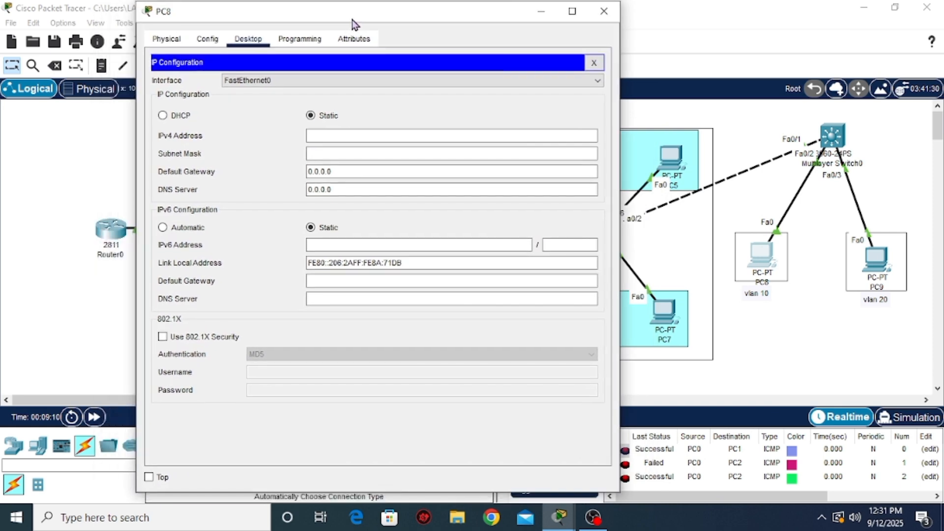
pyautogui.click(327, 139)
pyautogui.write('192.168')
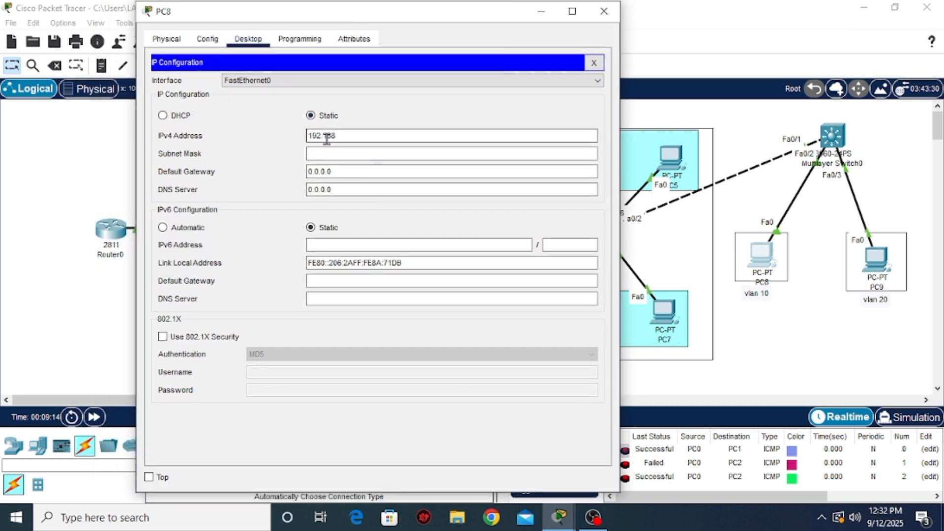
pyautogui.write('.10.50')
pyautogui.press('Tab')
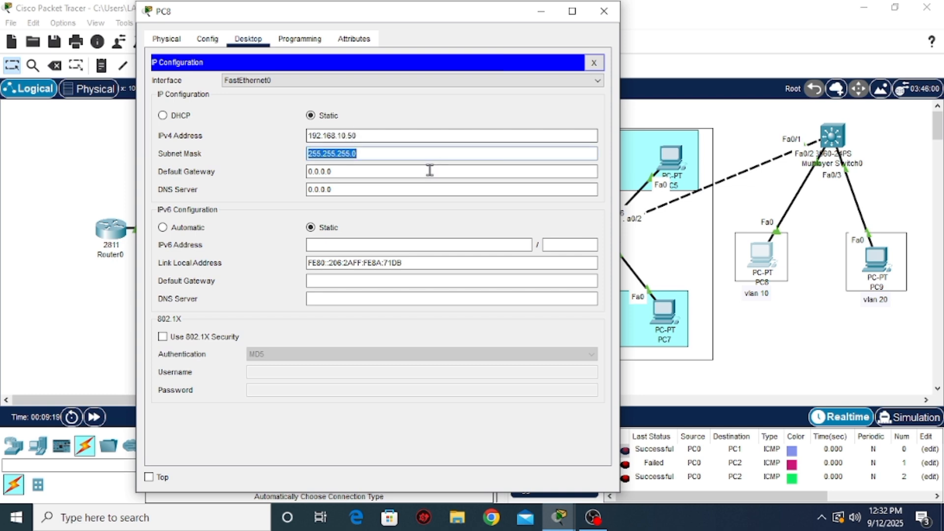
# Clear PC8's IPv4 default gateway and close its configuration window
pyautogui.click(373, 175)
pyautogui.press('BackSpace')
pyautogui.press('BackSpace')
pyautogui.press('BackSpace')
pyautogui.press('BackSpace')
pyautogui.press('BackSpace')
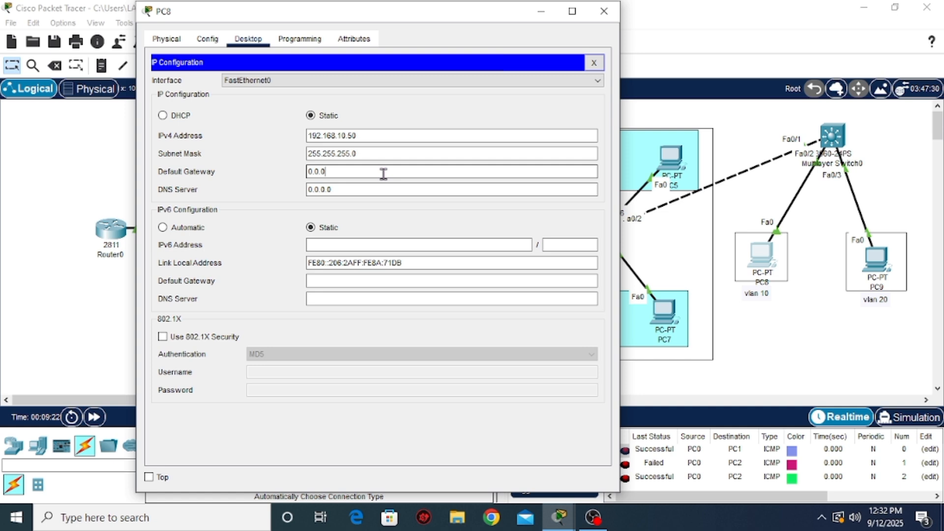
pyautogui.write('192.1')
pyautogui.press('BackSpace')
pyautogui.press('BackSpace')
pyautogui.press('BackSpace')
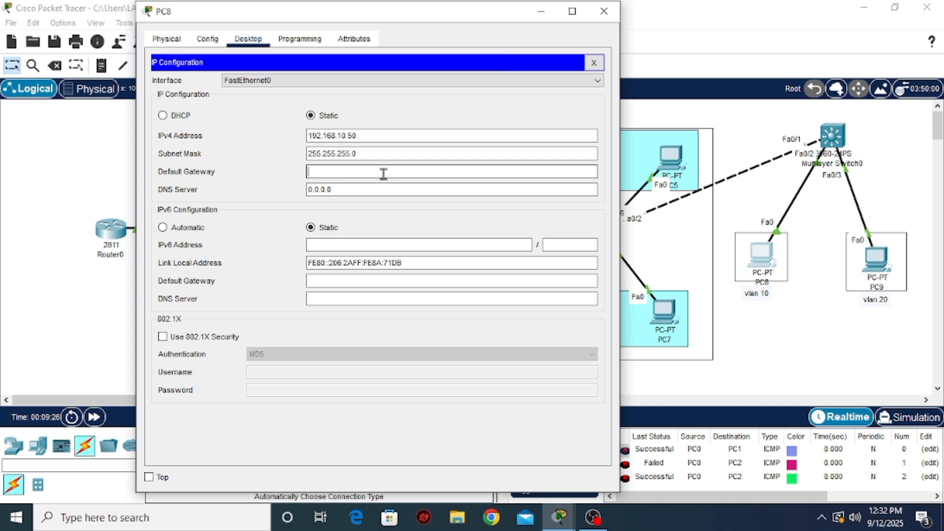
pyautogui.click(604, 11)
# Give PC9 the static IPv4 address 192.168.20.50 with the default subnet mask, and close its configuration window
pyautogui.click(876, 262)
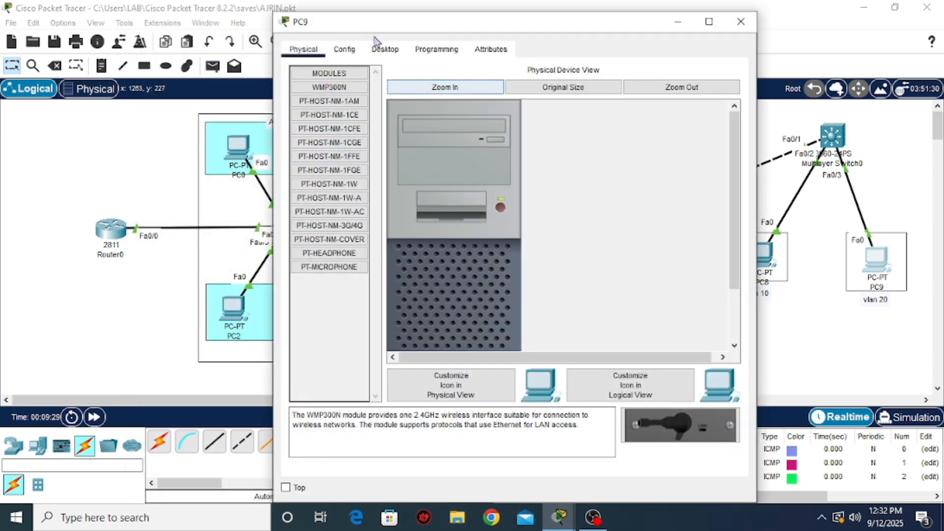
pyautogui.click(385, 49)
pyautogui.click(347, 140)
pyautogui.click(467, 144)
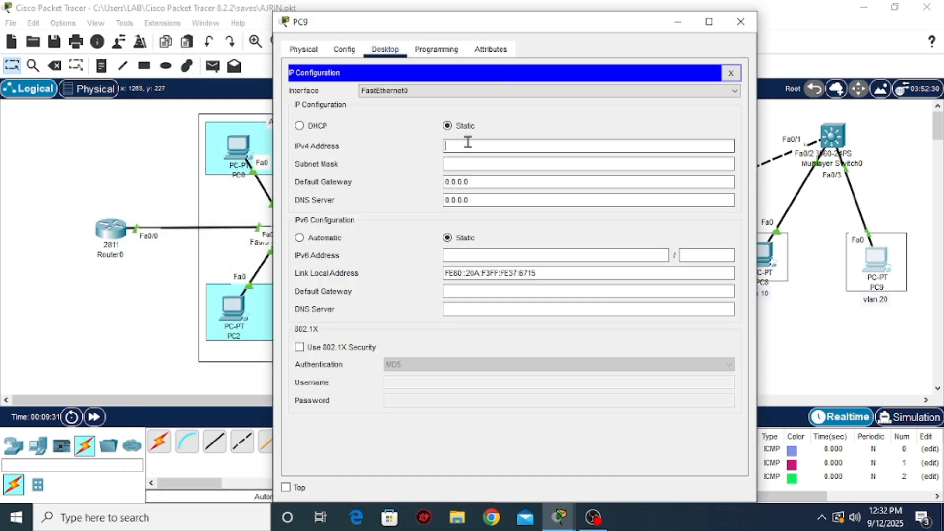
pyautogui.write('192.168.20.50')
pyautogui.press('Tab')
pyautogui.click(741, 21)
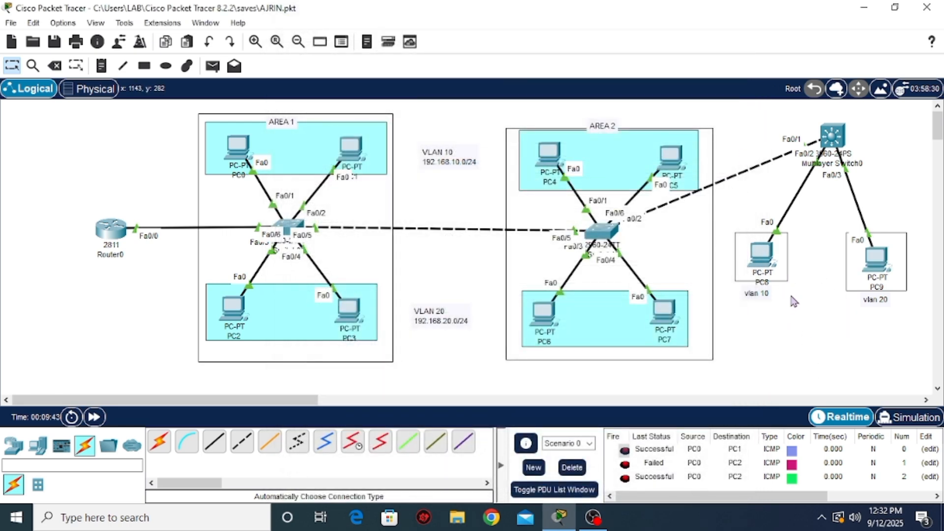
# Shift PC8 slightly down inside the topology and place the vlan 10 label beneath its frame
pyautogui.moveTo(760, 262)
pyautogui.mouseDown()
pyautogui.moveTo(771, 272)
pyautogui.moveTo(763, 273)
pyautogui.mouseUp()
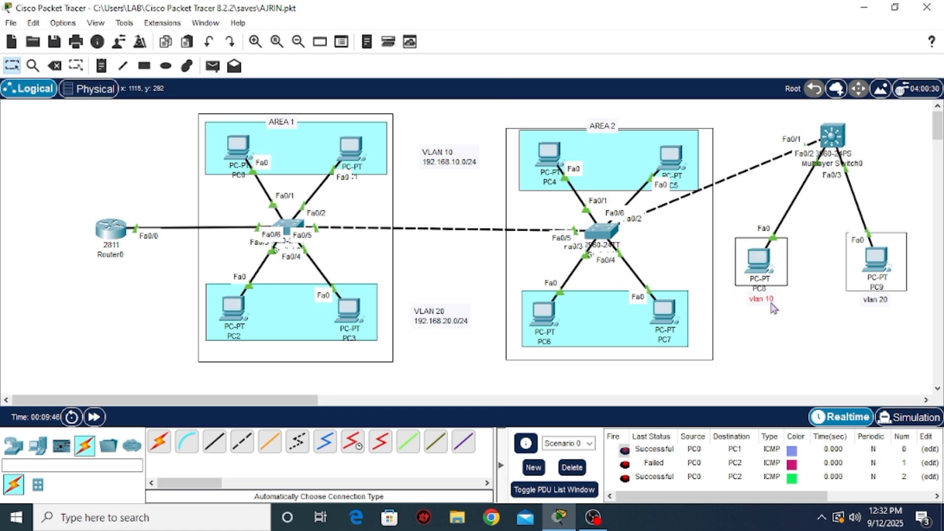
pyautogui.moveTo(774, 309); pyautogui.dragTo(772, 311)
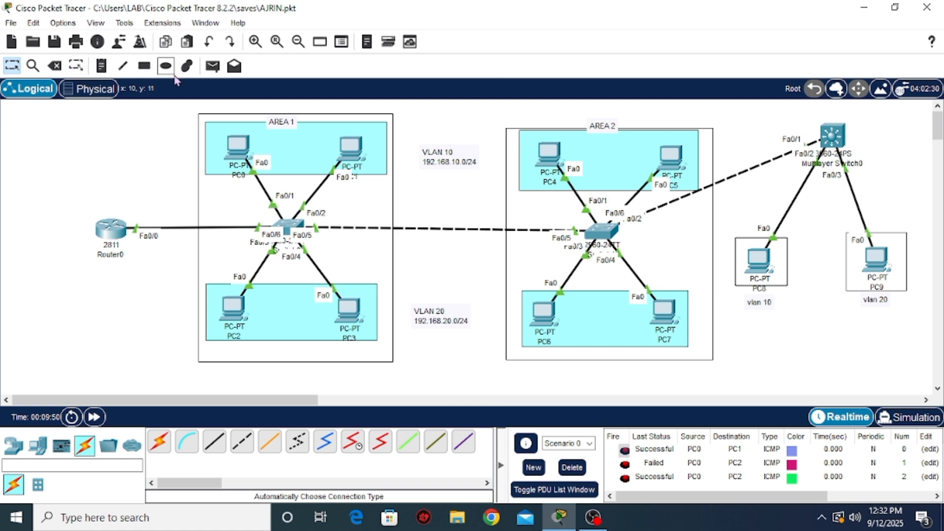
# Send a simple PDU from PC8 to PC9 and check its status in the PDU list
pyautogui.click(214, 66)
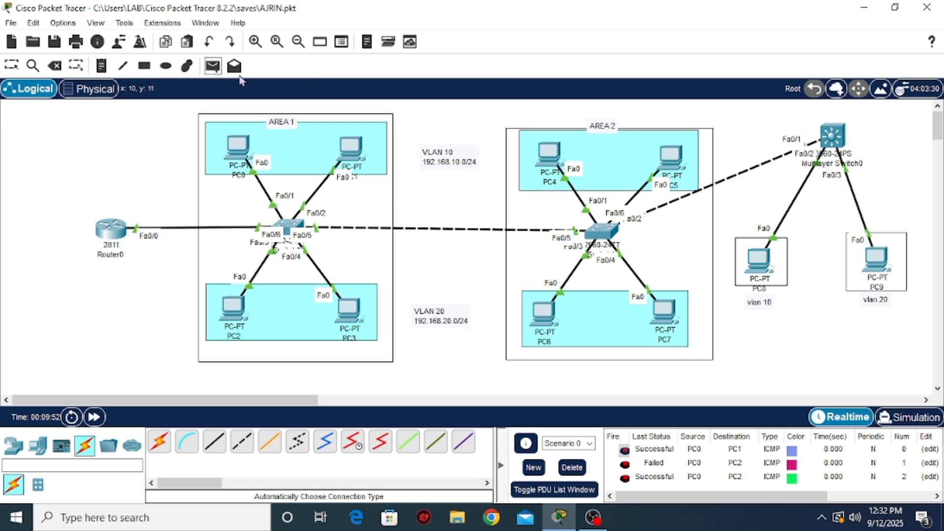
pyautogui.click(758, 259)
pyautogui.click(877, 260)
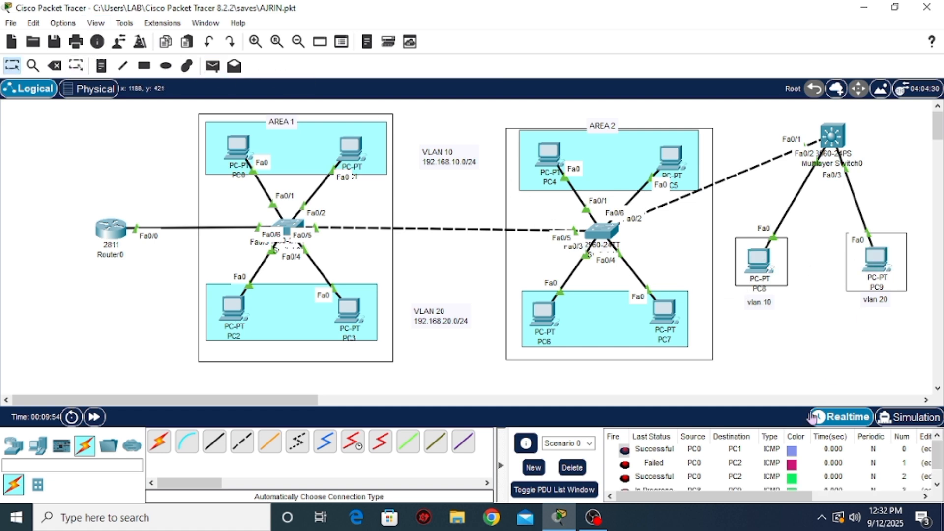
pyautogui.scroll(1, 733, 474)
pyautogui.moveTo(638, 496)
pyautogui.mouseDown()
pyautogui.moveTo(753, 496)
pyautogui.moveTo(620, 496)
pyautogui.mouseUp()
pyautogui.scroll(-1, 816, 477)
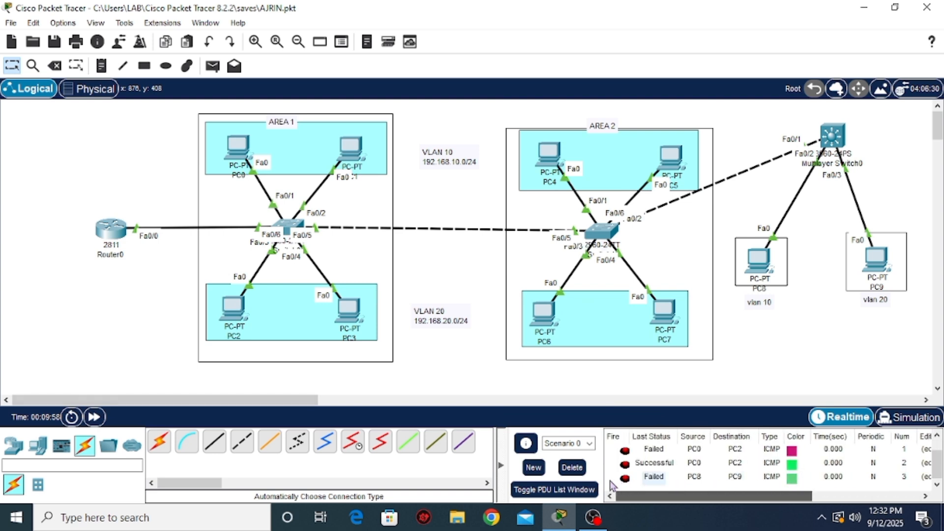
# Repeat the connectivity test with another simple PDU from PC8 to PC9
pyautogui.click(217, 69)
pyautogui.click(759, 260)
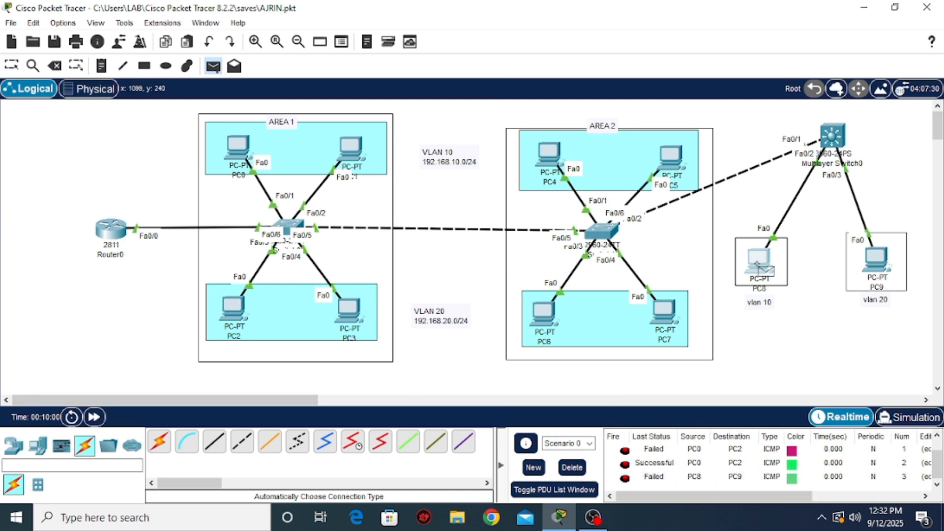
pyautogui.click(877, 259)
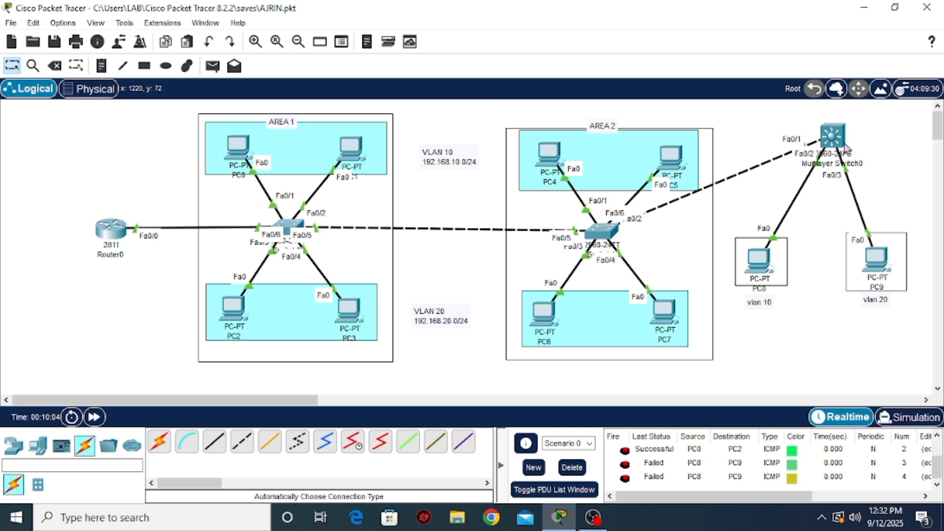
# Shift the multilayer switch slightly left in the topology, and return its command line to global configuration mode
pyautogui.moveTo(840, 133); pyautogui.dragTo(825, 130)
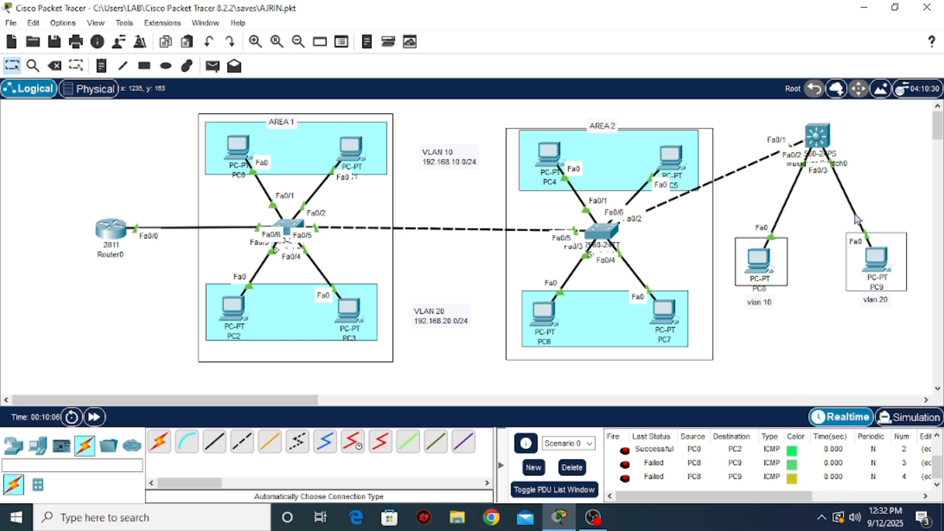
pyautogui.click(816, 136)
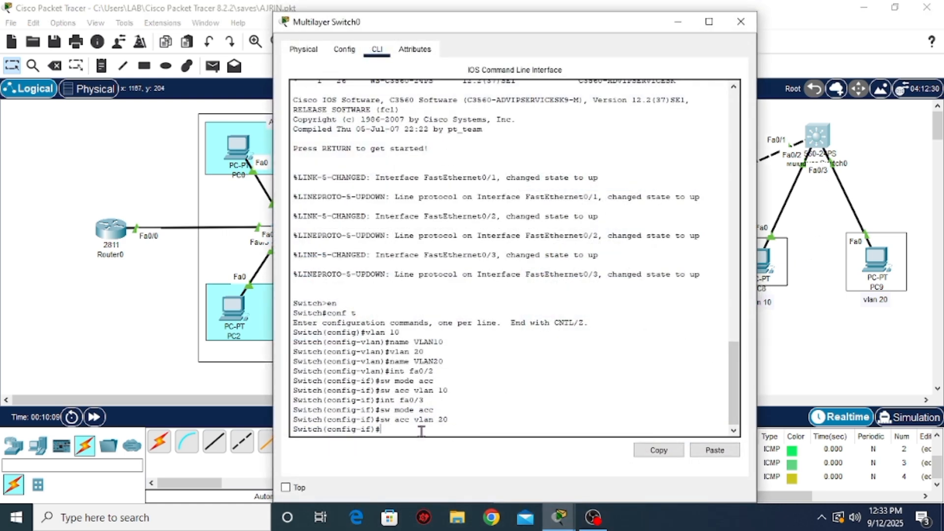
pyautogui.write('ex')
pyautogui.press('Return')
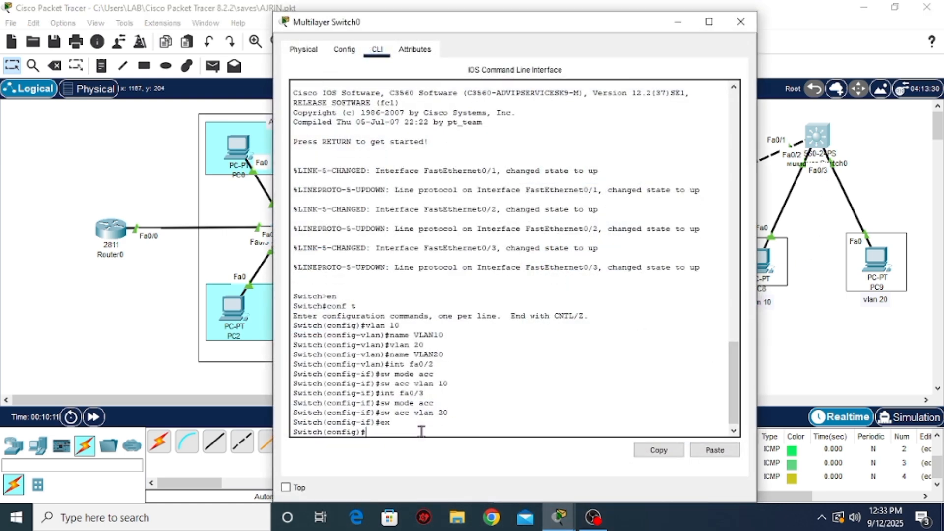
pyautogui.moveTo(510, 21); pyautogui.dragTo(465, 17)
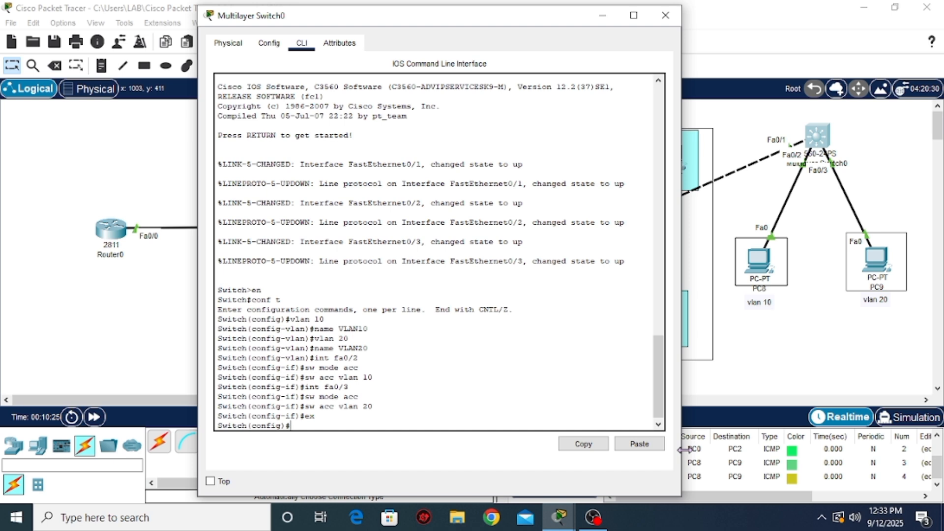
# Create the VLAN 10 interface on the multilayer switch and enter its interface configuration
pyautogui.write('int vlan 10')
pyautogui.press('Return')
pyautogui.press('Return')
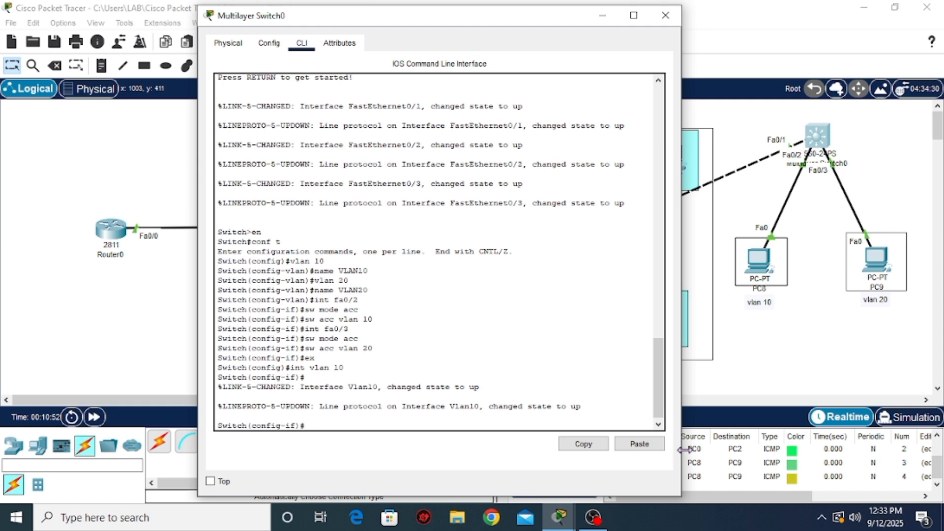
# Assign the IP address 192.168.10.1 with mask 255.255.255.0 to the multilayer switch's VLAN 10 interface
pyautogui.write('ip add 192.168.10.1')
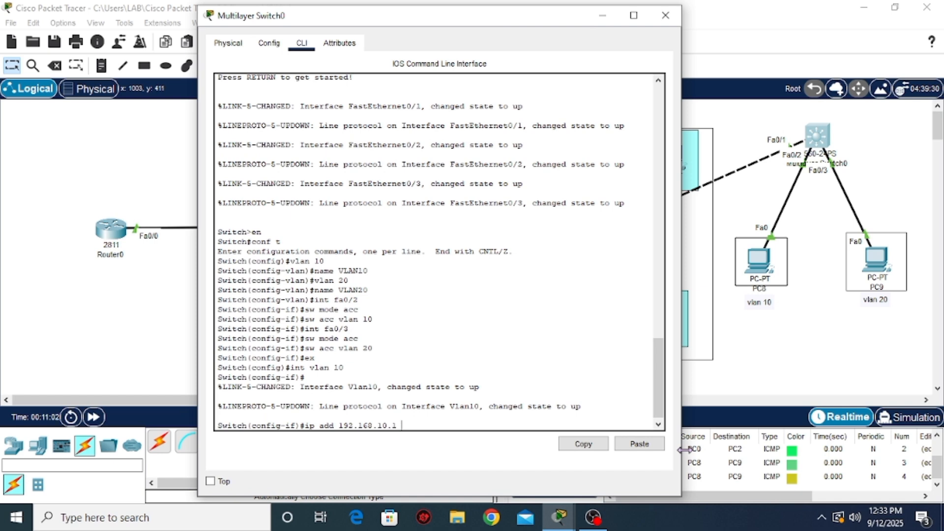
pyautogui.write(' 255.255.255.0')
pyautogui.press('Return')
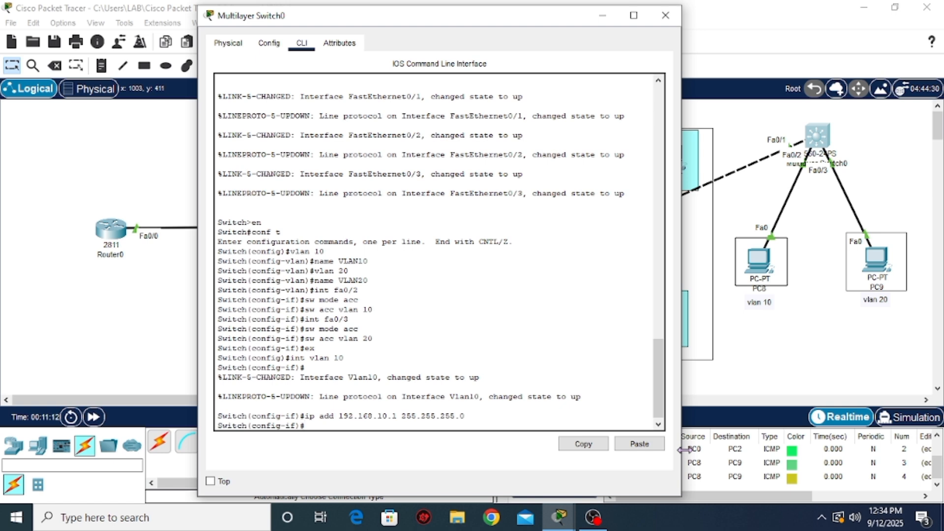
# Create the VLAN 20 interface on the multilayer switch with address 192.168.20.1 and mask 255.255.255.0, and close the switch's window
pyautogui.press('Up')
pyautogui.press('Up')
pyautogui.press('Return')
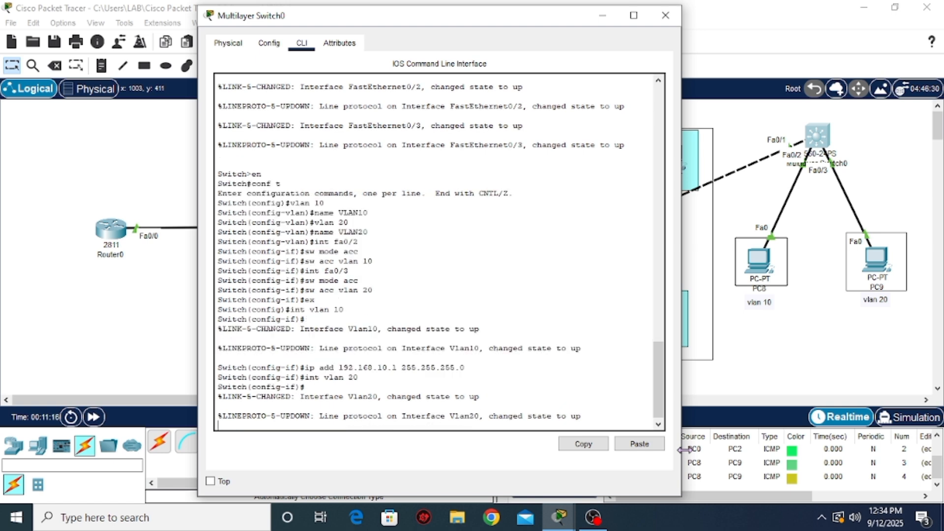
pyautogui.press('Up')
pyautogui.press('Up')
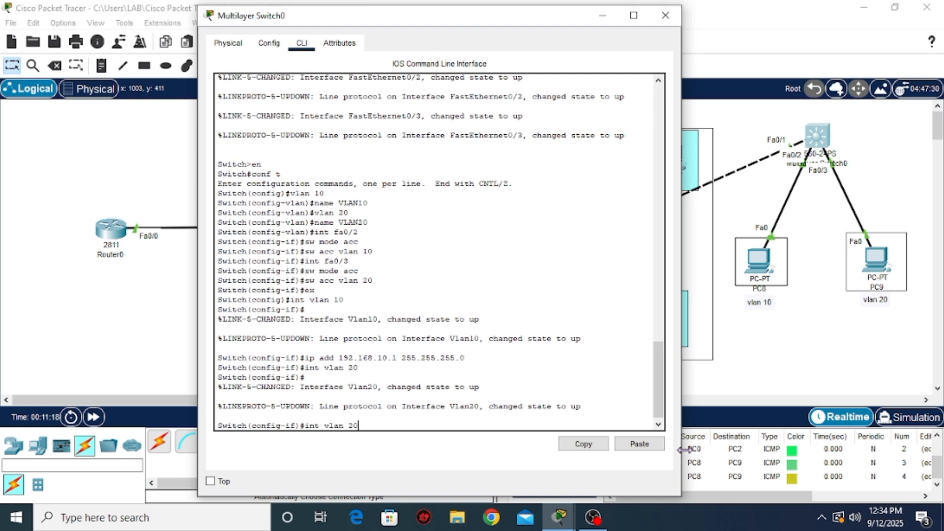
pyautogui.press('Left')
pyautogui.press('Left')
pyautogui.press('Left')
pyautogui.press('Left')
pyautogui.press('Left')
pyautogui.press('Left')
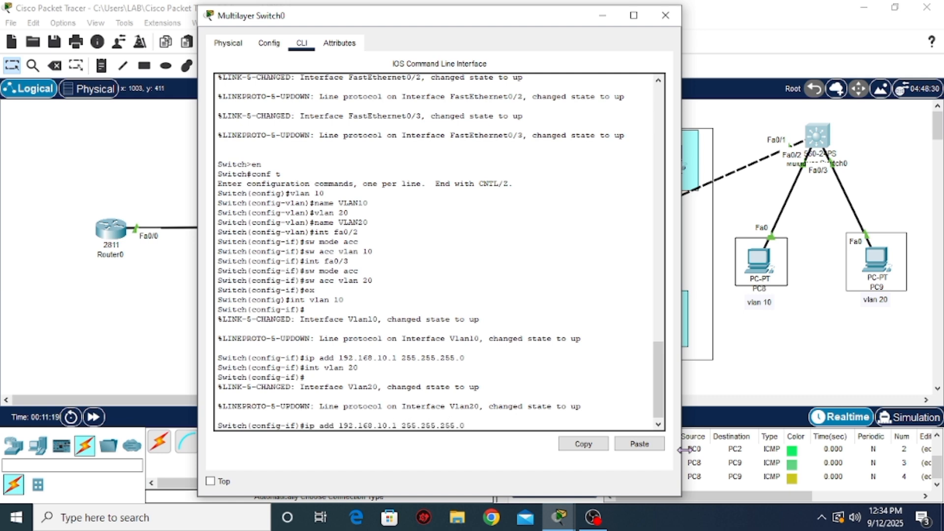
pyautogui.press('BackSpace')
pyautogui.write('2')
pyautogui.press('Return')
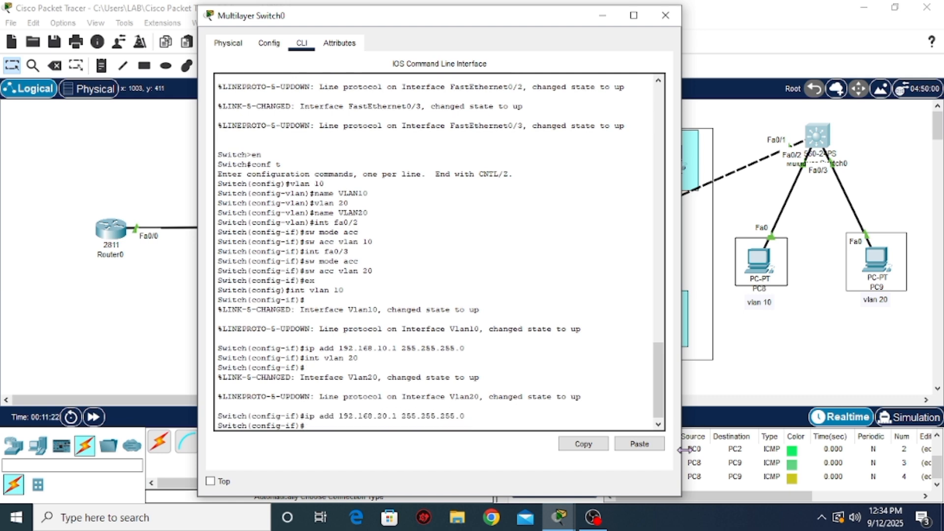
pyautogui.click(665, 15)
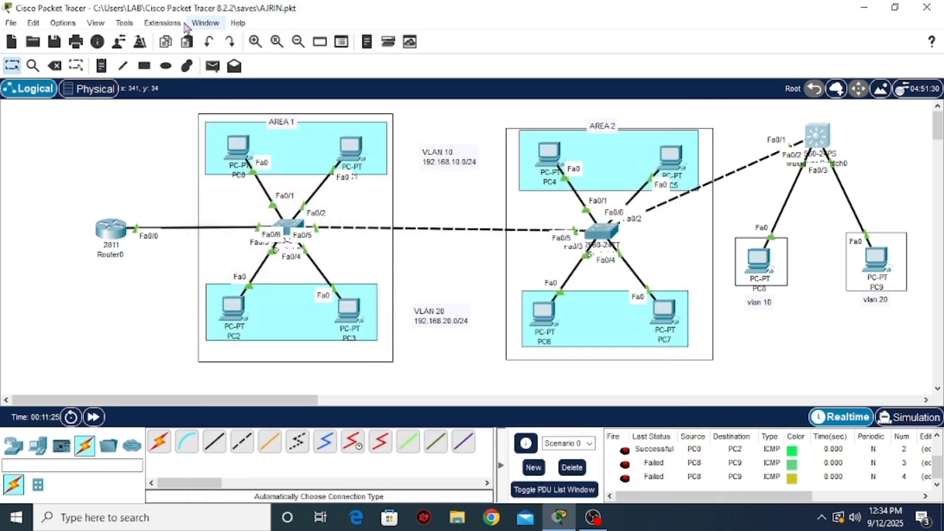
# Retest PC8 to PC9 with a simple PDU across the new VLAN interfaces, and check the latest entry's status
pyautogui.click(212, 65)
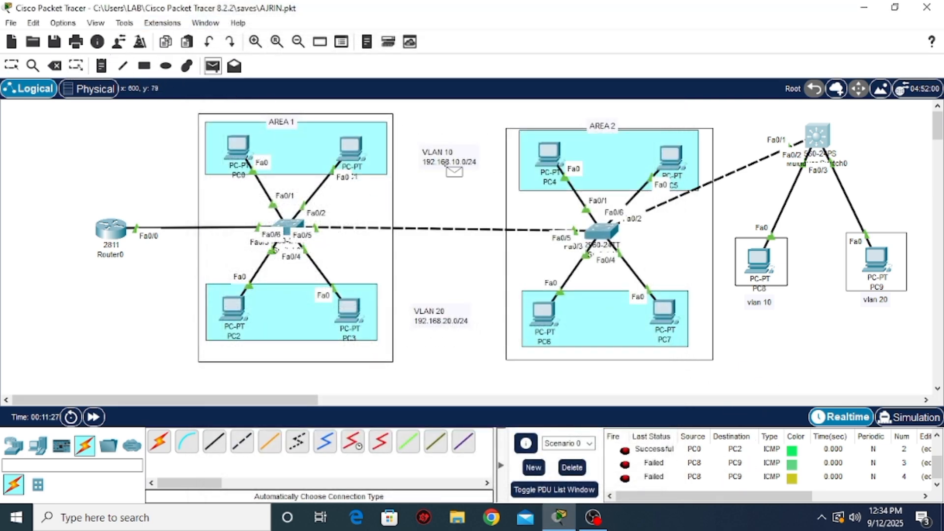
pyautogui.click(762, 261)
pyautogui.click(884, 263)
pyautogui.scroll(-2, 739, 452)
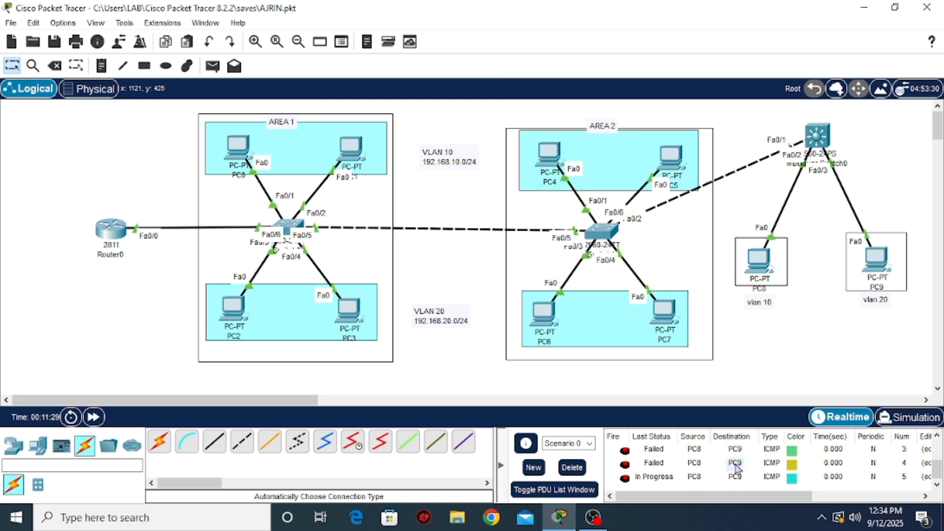
pyautogui.scroll(-2, 678, 476)
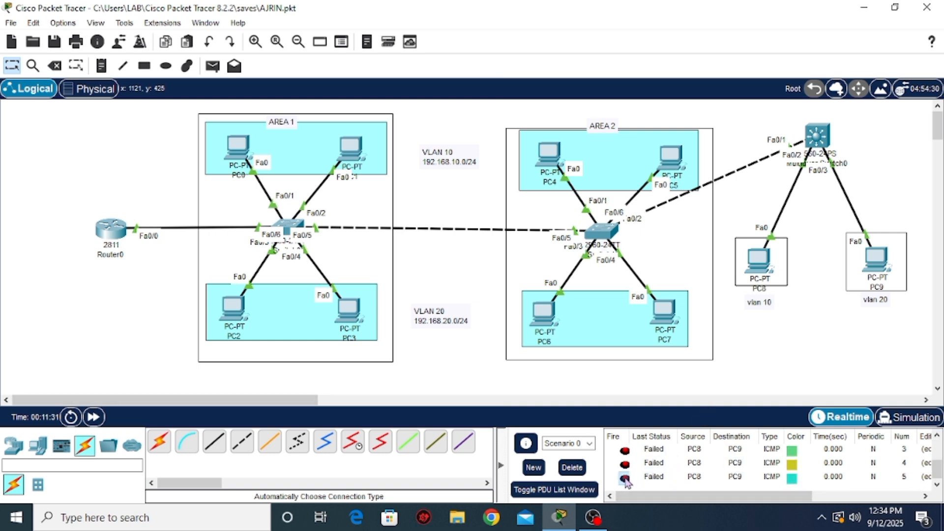
pyautogui.doubleClick(682, 477)
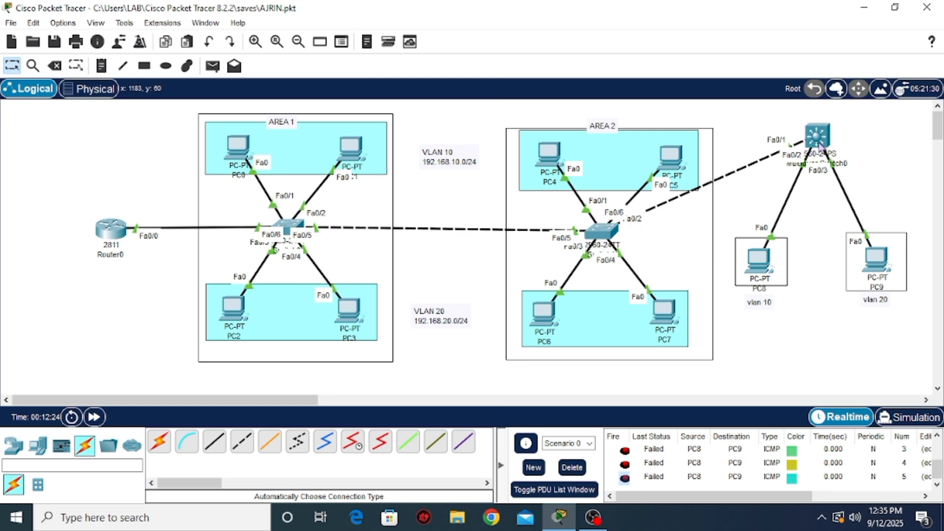
# Reopen the multilayer switch's command line and leave the VLAN 20 interface for global configuration mode
pyautogui.click(817, 136)
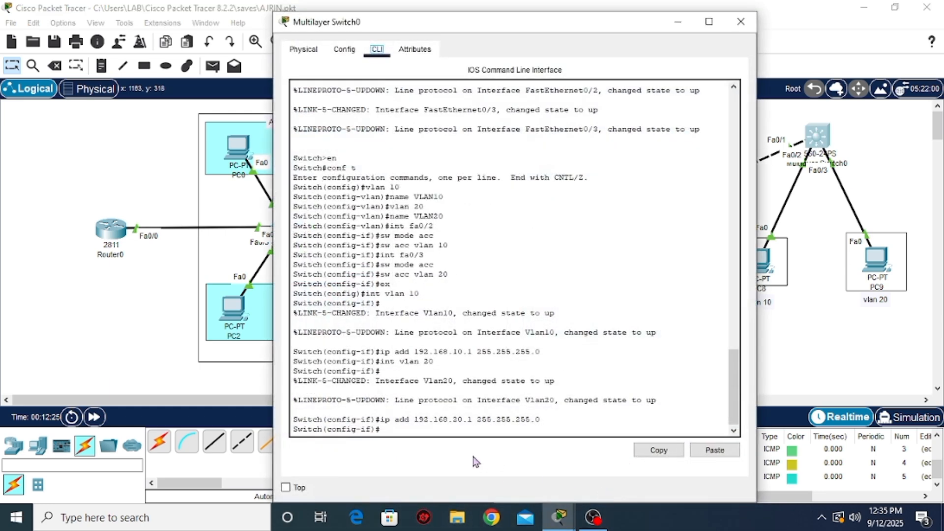
pyautogui.click(424, 433)
pyautogui.write('ex')
pyautogui.press('Return')
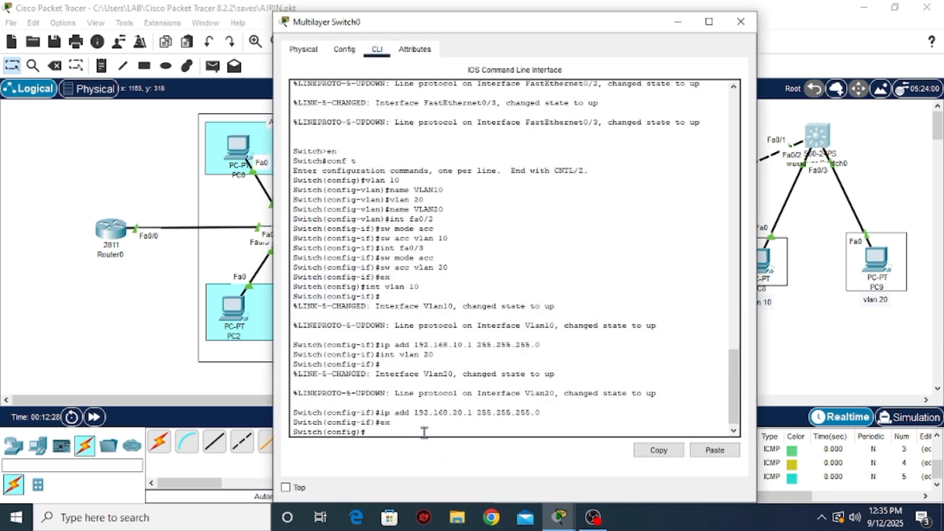
# Enable IP routing globally on the multilayer switch and close its window
pyautogui.write('ip routing')
pyautogui.press('Return')
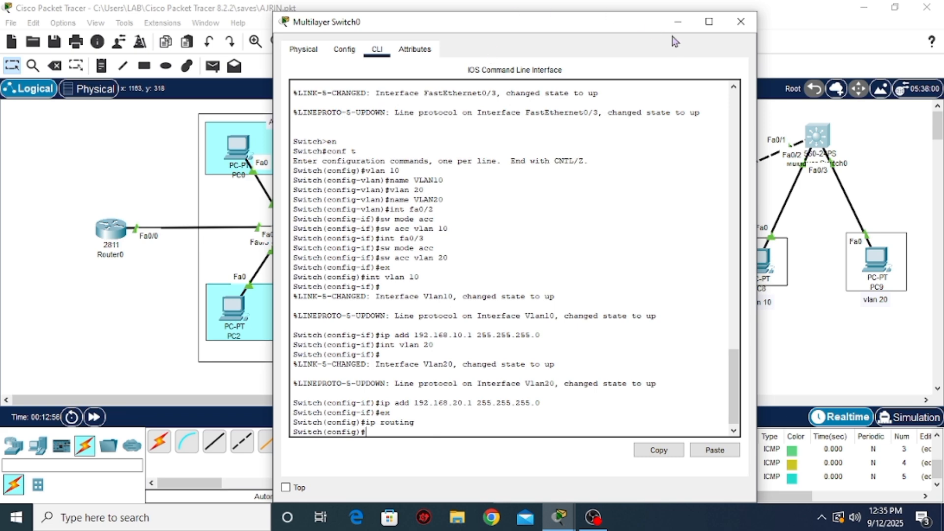
pyautogui.click(741, 21)
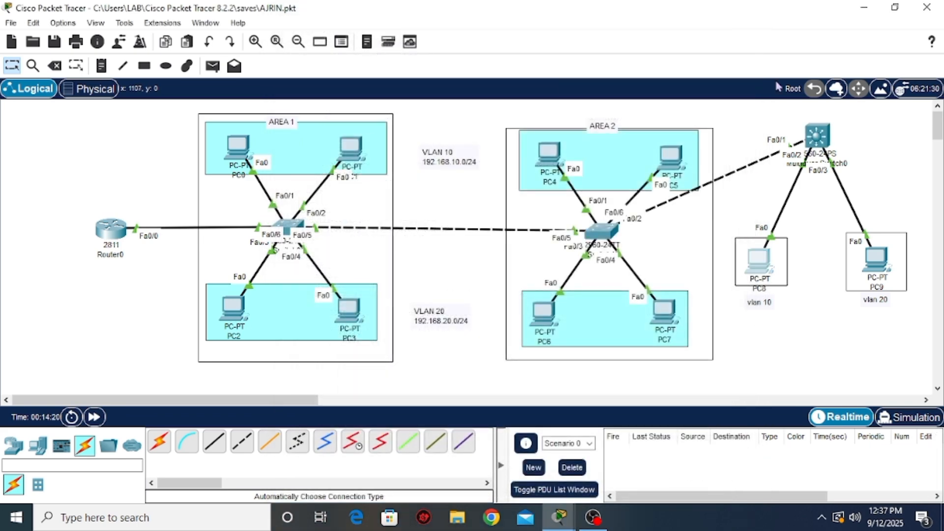
# Set PC8's IPv4 default gateway to 192.168.10.1 in its IP configuration and close the PC8 window
pyautogui.click(765, 267)
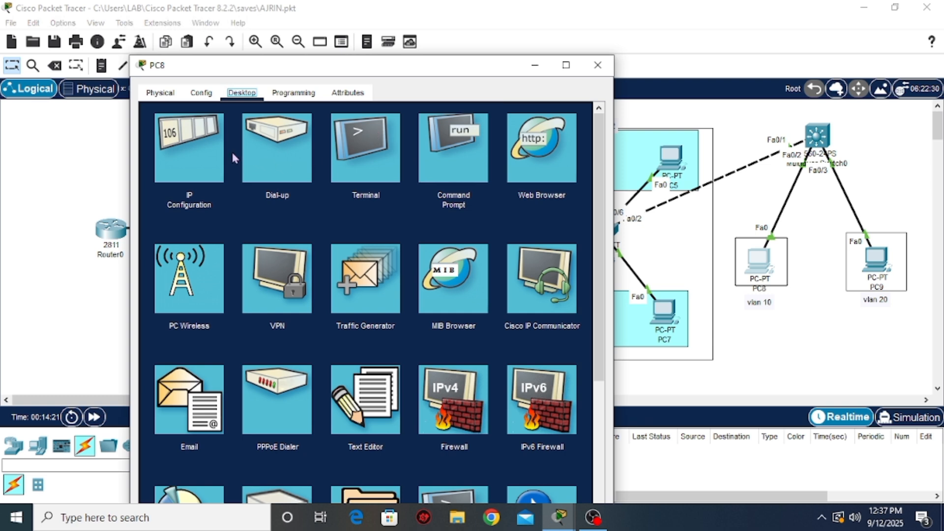
pyautogui.click(196, 161)
pyautogui.click(336, 225)
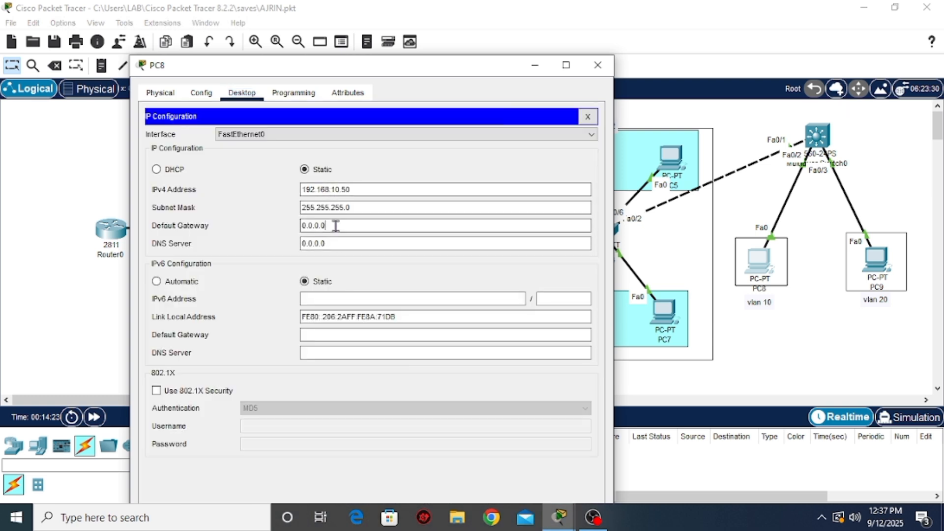
pyautogui.press('BackSpace')
pyautogui.press('BackSpace')
pyautogui.press('BackSpace')
pyautogui.press('BackSpace')
pyautogui.press('BackSpace')
pyautogui.press('BackSpace')
pyautogui.press('BackSpace')
pyautogui.write('192.168.10.1')
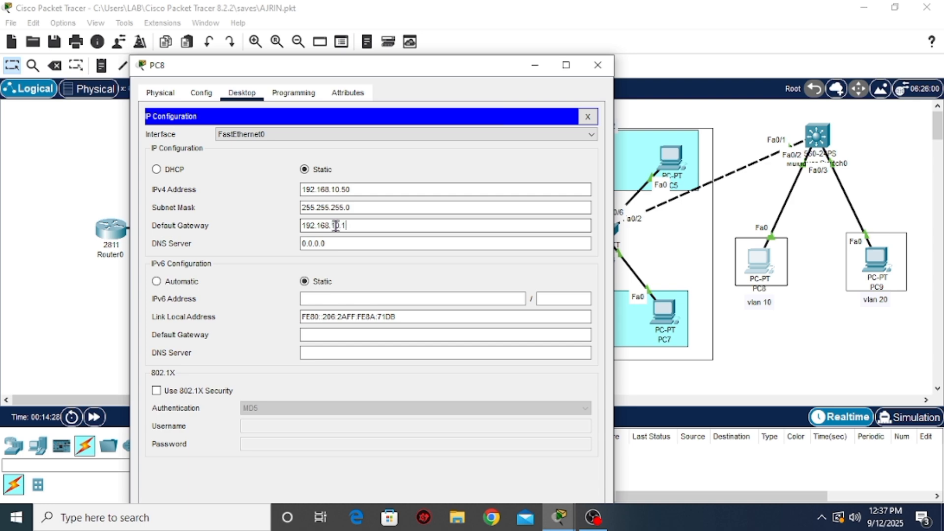
pyautogui.click(598, 65)
# Set PC9's IPv4 default gateway to 192.168.20.1 in its IP configuration and close the PC9 window
pyautogui.click(877, 284)
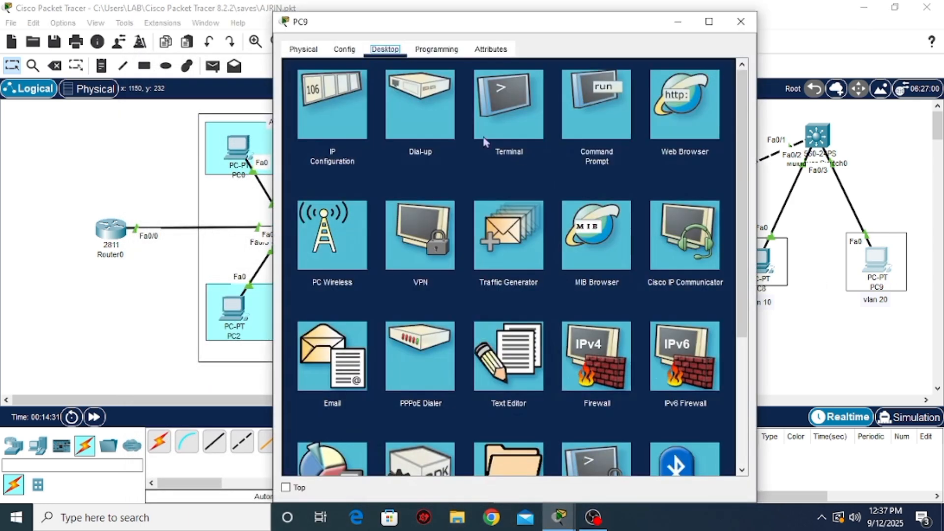
pyautogui.click(350, 121)
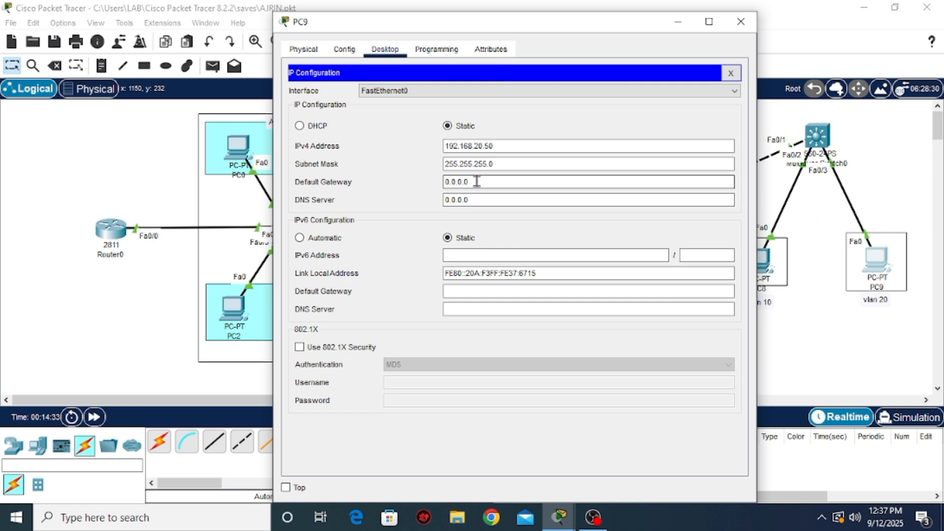
pyautogui.press('BackSpace')
pyautogui.press('BackSpace')
pyautogui.press('BackSpace')
pyautogui.press('BackSpace')
pyautogui.press('BackSpace')
pyautogui.write('192.18')
pyautogui.press('BackSpace')
pyautogui.write('68')
pyautogui.write('.10')
pyautogui.write('1')
pyautogui.press('BackSpace')
pyautogui.press('BackSpace')
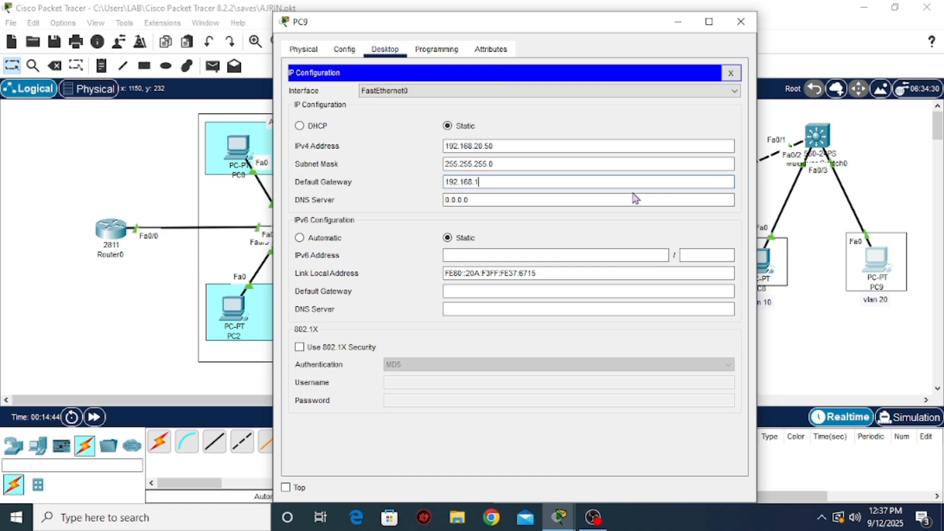
pyautogui.write('20.1')
pyautogui.click(741, 21)
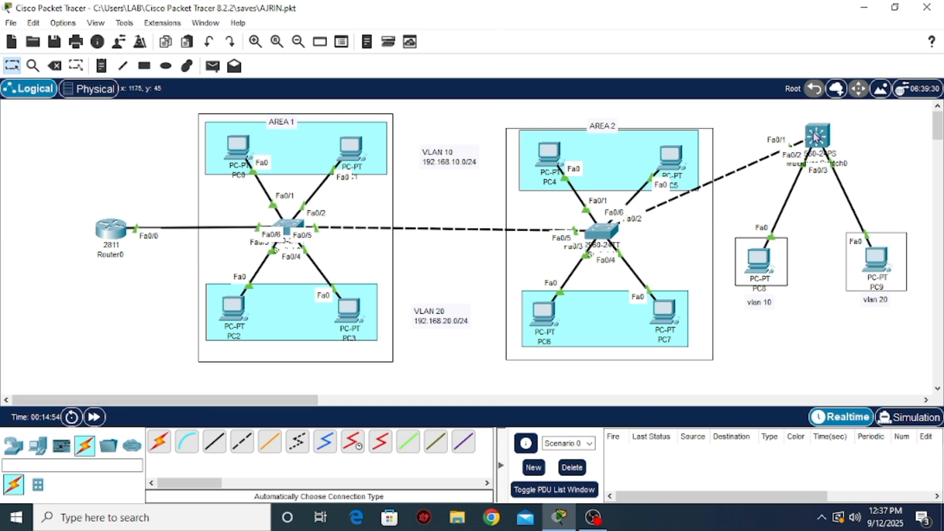
# Send a simple PDU from PC8 to PC9 and fire it again to test routing between VLANs 10 and 20
pyautogui.moveTo(815, 136)
pyautogui.click(220, 70)
pyautogui.click(760, 261)
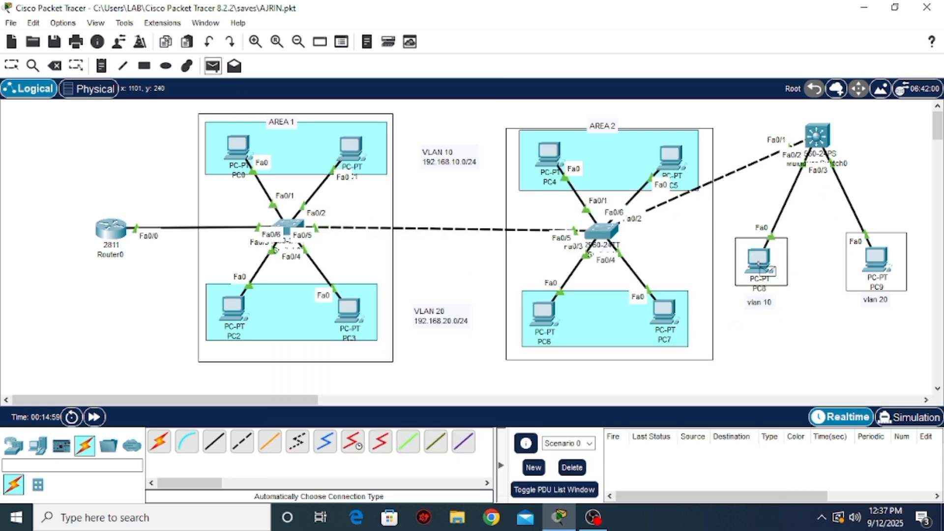
pyautogui.click(870, 268)
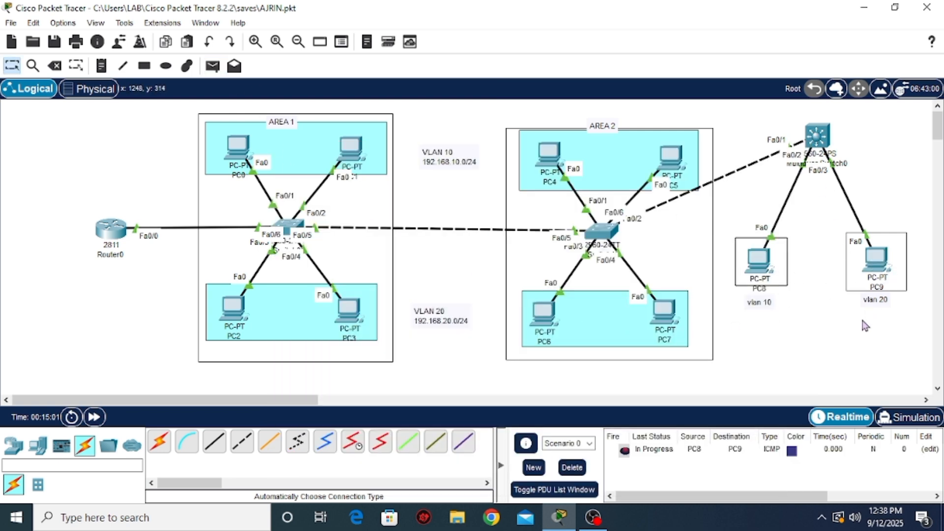
pyautogui.doubleClick(625, 451)
# Move the multilayer switch slightly lower in the topology and create a DHCP pool named vlan10 from its command line
pyautogui.moveTo(819, 143); pyautogui.dragTo(815, 163)
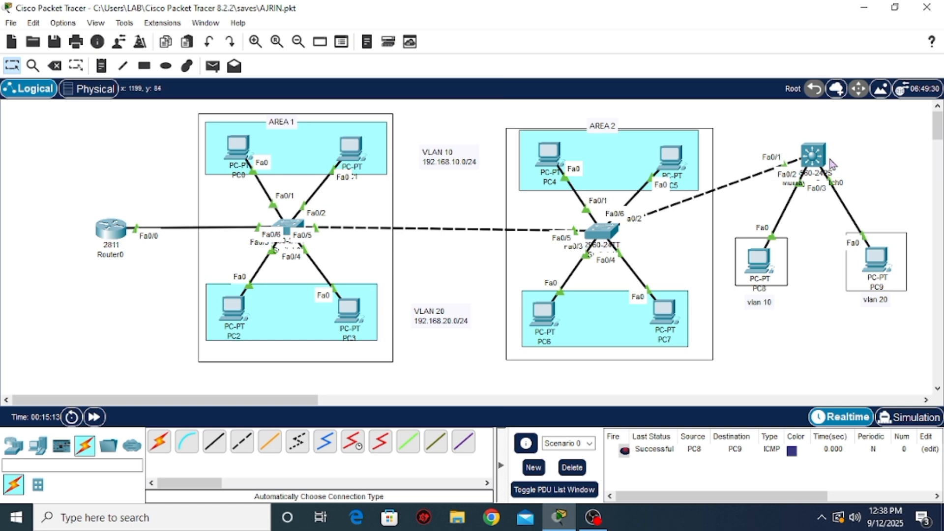
pyautogui.click(812, 162)
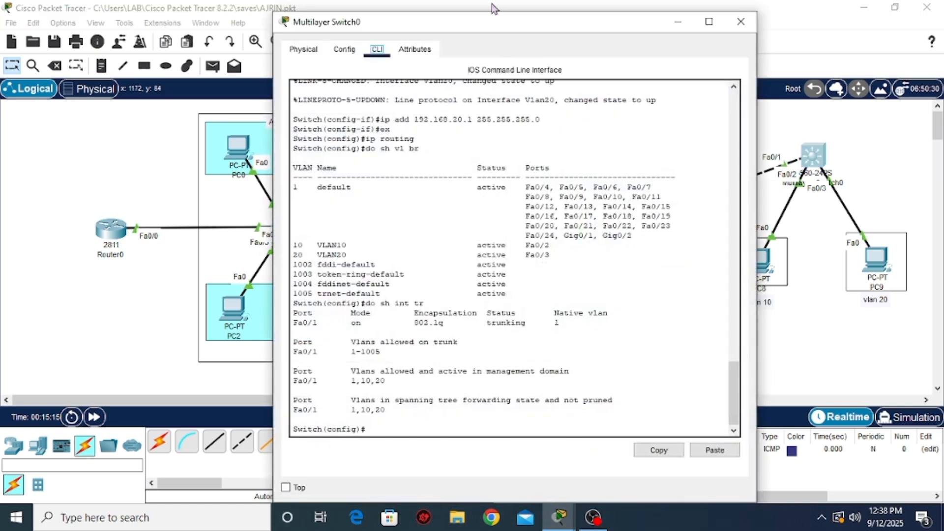
pyautogui.moveTo(495, 10); pyautogui.dragTo(347, 10)
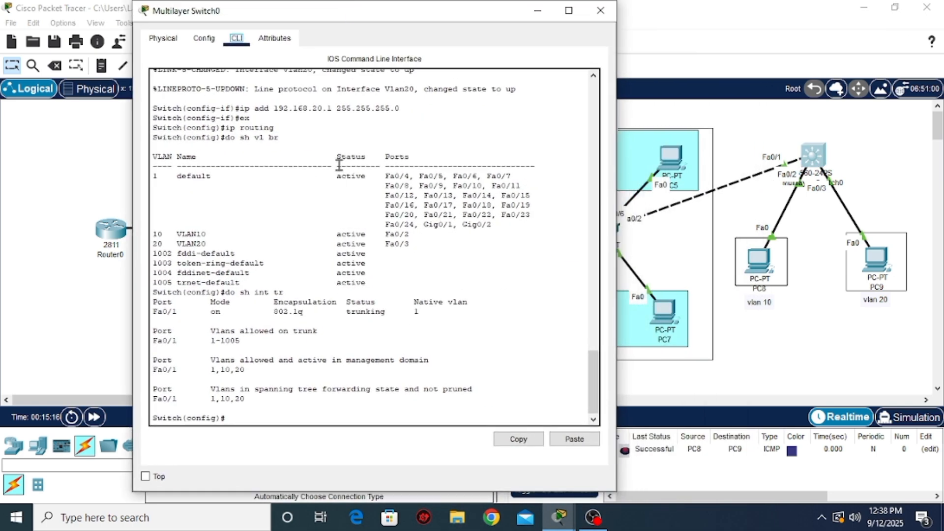
pyautogui.click(249, 418)
pyautogui.write('ip dhcp pool')
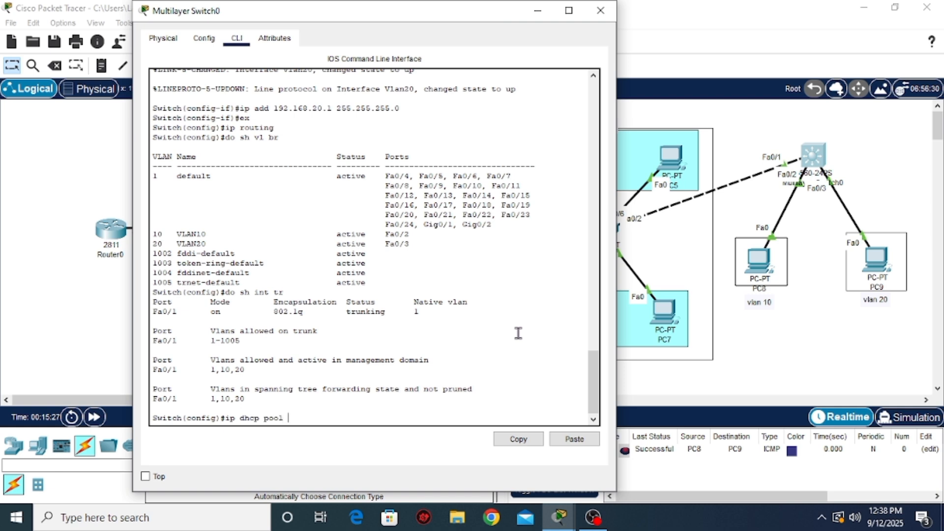
pyautogui.write(' vlan10')
pyautogui.press('Return')
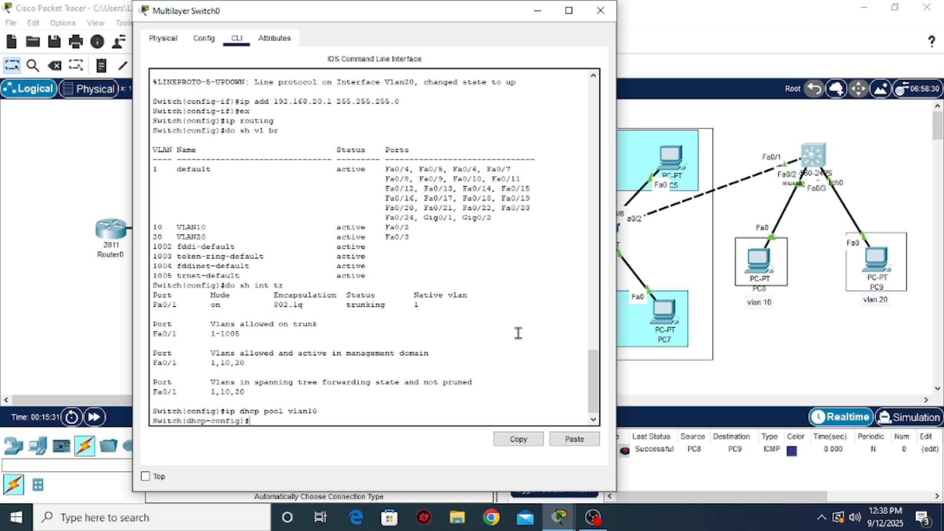
# Assign network 192.168.10.0 with mask 255.255.255.0 to the vlan10 DHCP pool
pyautogui.write('net')
pyautogui.press('Tab')
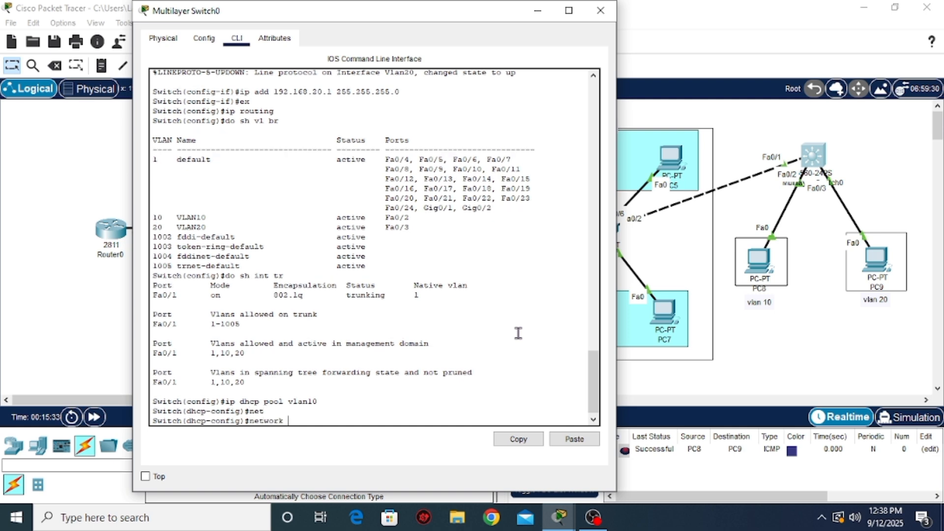
pyautogui.write('192.168.10.0 255.255.255.0')
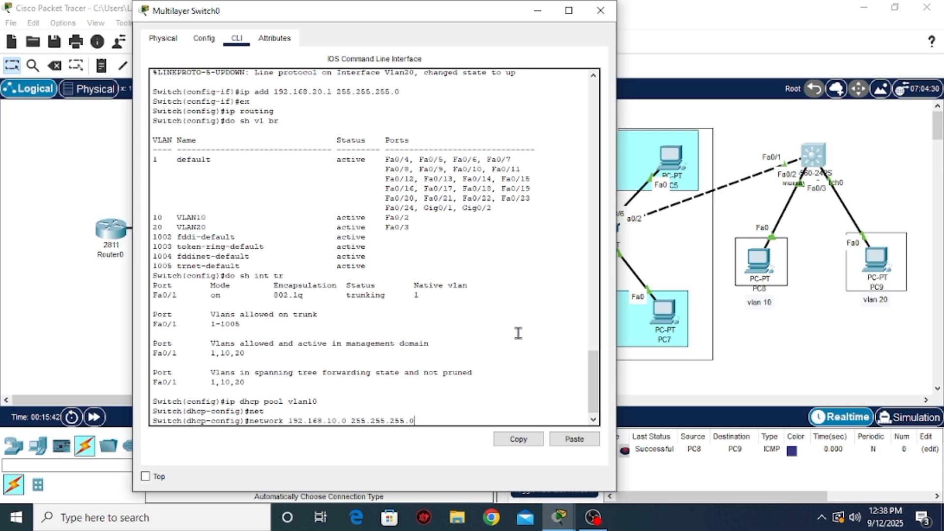
pyautogui.press('Return')
# Set the vlan10 DHCP pool's default router to 192.168.10.1
pyautogui.write('def')
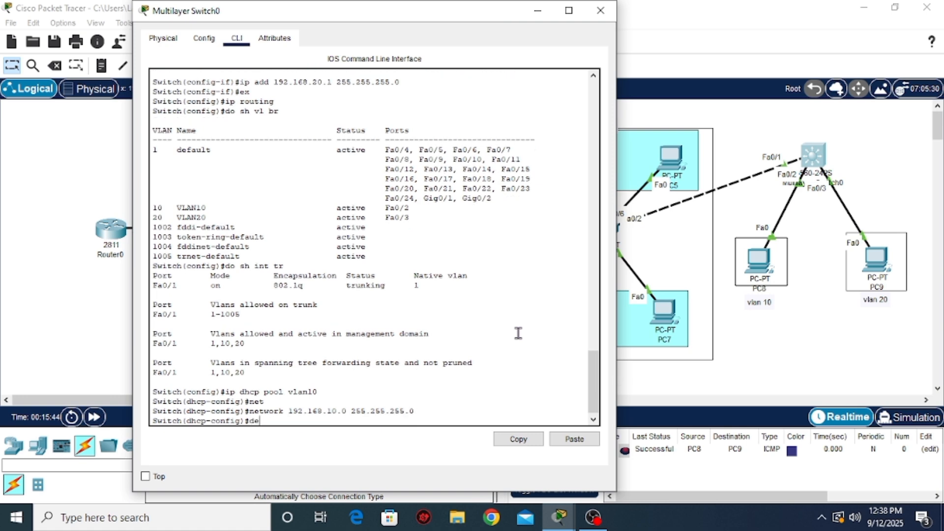
pyautogui.press('Tab')
pyautogui.write('192.')
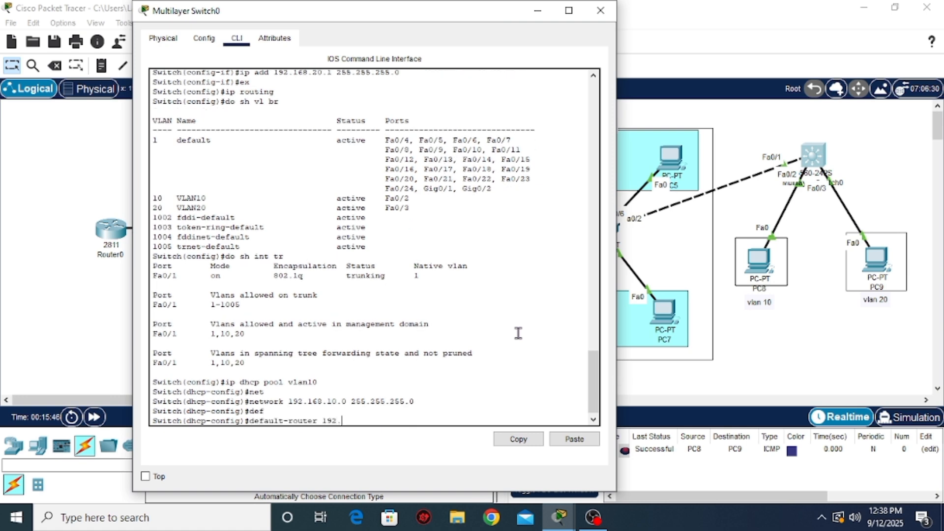
pyautogui.write('168.10.1')
pyautogui.press('Return')
# Set the vlan10 DHCP pool's DNS server to 8.8.8.8
pyautogui.write('dn')
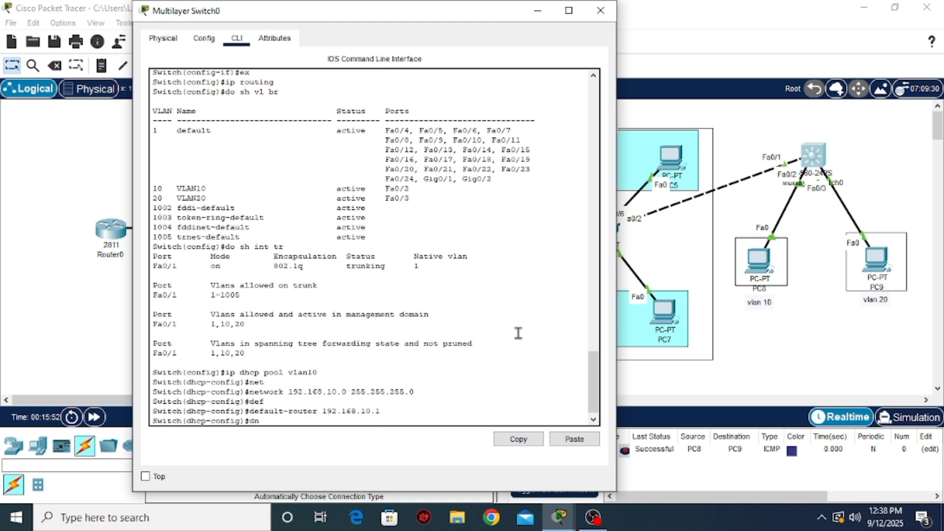
pyautogui.press('Tab')
pyautogui.write('19')
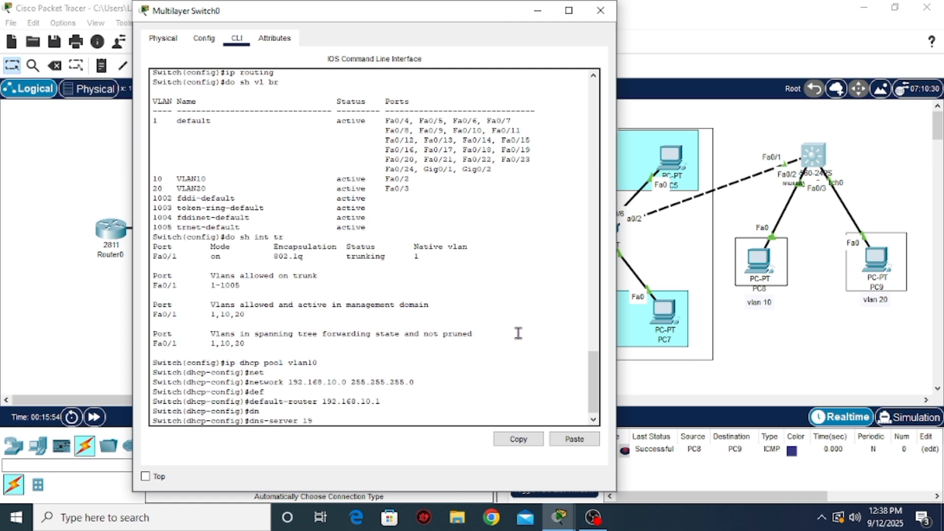
pyautogui.write('2.168.')
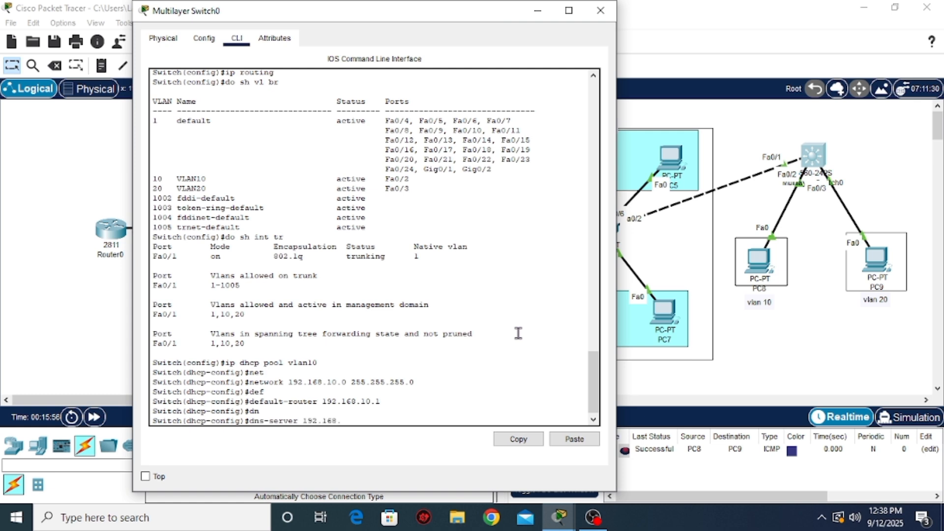
pyautogui.press('BackSpace')
pyautogui.press('BackSpace')
pyautogui.press('BackSpace')
pyautogui.press('BackSpace')
pyautogui.press('BackSpace')
pyautogui.press('BackSpace')
pyautogui.press('BackSpace')
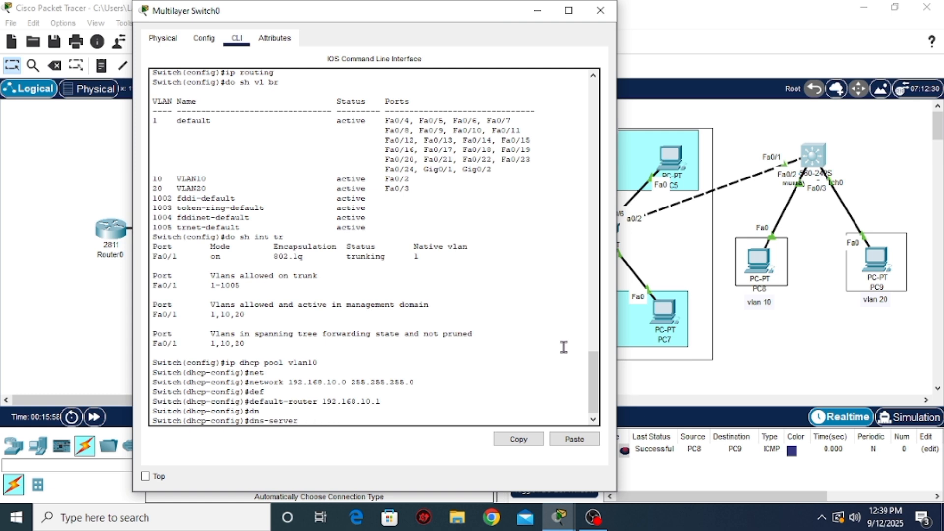
pyautogui.write('8.8.8.8')
pyautogui.press('Return')
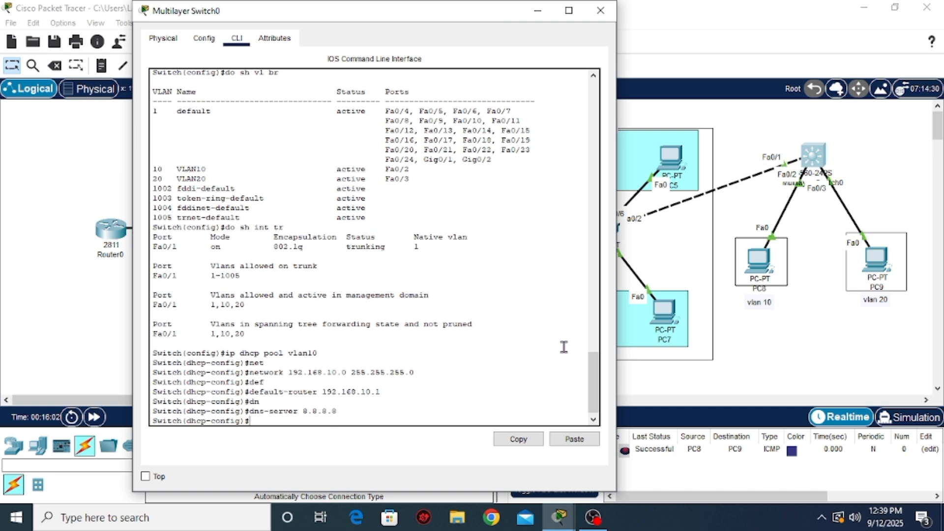
# Create a second DHCP pool named vlan20 on the multilayer switch by reusing the earlier pool command
pyautogui.press('Up')
pyautogui.press('Up')
pyautogui.press('Up')
pyautogui.press('Up')
pyautogui.press('Up')
pyautogui.press('Up')
pyautogui.press('Up')
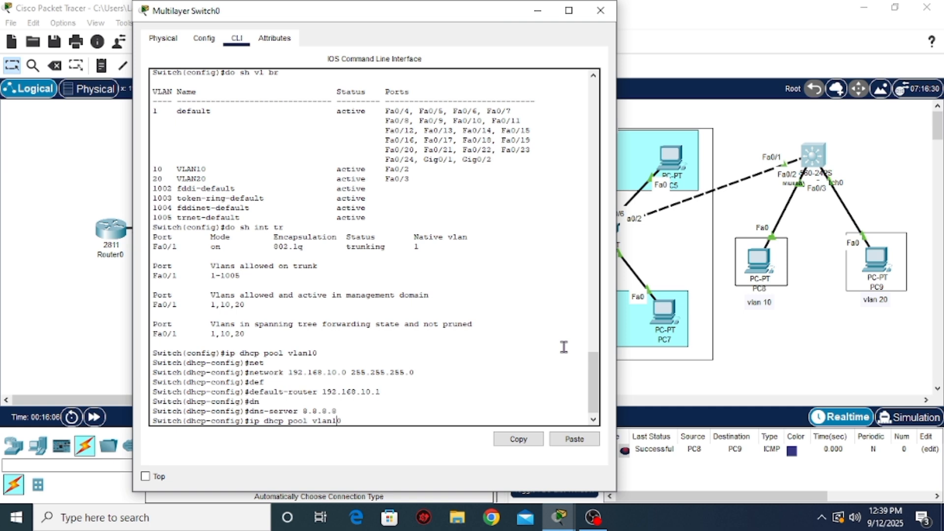
pyautogui.press('BackSpace')
pyautogui.write('2')
pyautogui.press('Return')
# Assign network 192.168.20.0 with mask 255.255.255.0 to the vlan20 DHCP pool
pyautogui.press('Up')
pyautogui.press('Up')
pyautogui.press('Up')
pyautogui.press('Up')
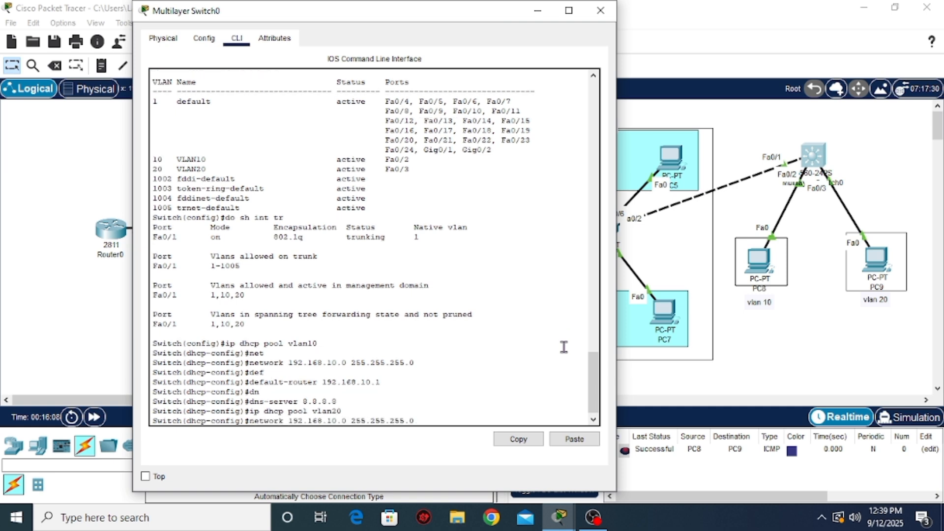
pyautogui.press('Left')
pyautogui.press('Left')
pyautogui.press('Left')
pyautogui.press('Left')
pyautogui.press('Left')
pyautogui.press('Left')
pyautogui.press('Left')
pyautogui.press('Left')
pyautogui.press('Left')
pyautogui.press('Left')
pyautogui.press('Left')
pyautogui.press('Left')
pyautogui.press('Left')
pyautogui.press('Left')
pyautogui.press('Left')
pyautogui.press('Left')
pyautogui.press('BackSpace')
pyautogui.write('2')
pyautogui.press('Return')
# Set the vlan20 DHCP pool's default router to 192.168.20.1
pyautogui.press('Up')
pyautogui.press('Up')
pyautogui.press('Up')
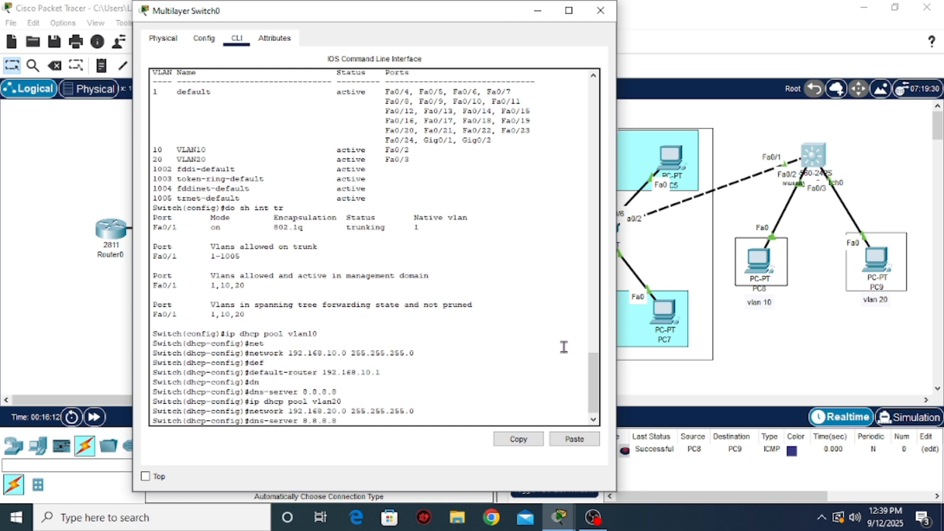
pyautogui.press('Up')
pyautogui.press('Up')
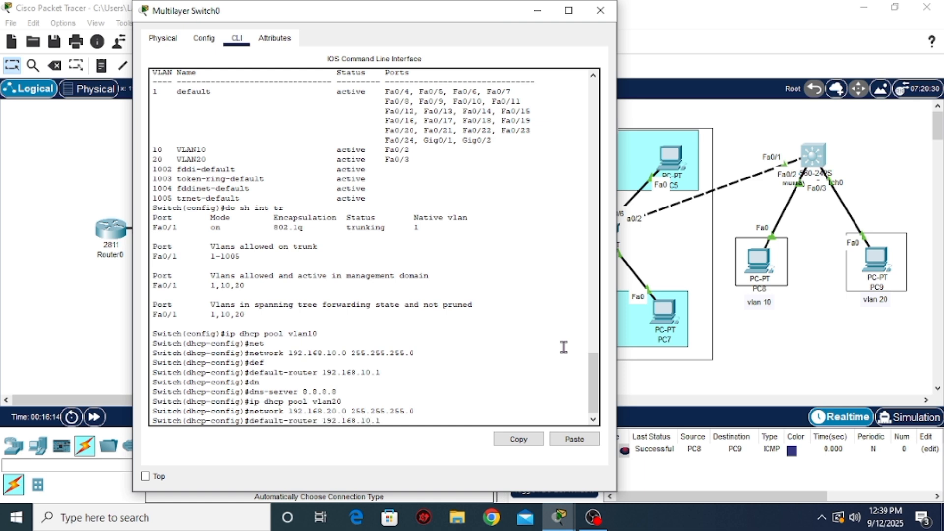
pyautogui.press('Left')
pyautogui.press('Left')
pyautogui.press('Left')
pyautogui.press('BackSpace')
pyautogui.write('2')
pyautogui.press('Return')
# Set the vlan20 DHCP pool's DNS server to 8.8.8.8 by recalling the earlier DNS command
pyautogui.press('Up')
pyautogui.press('Up')
pyautogui.press('Up')
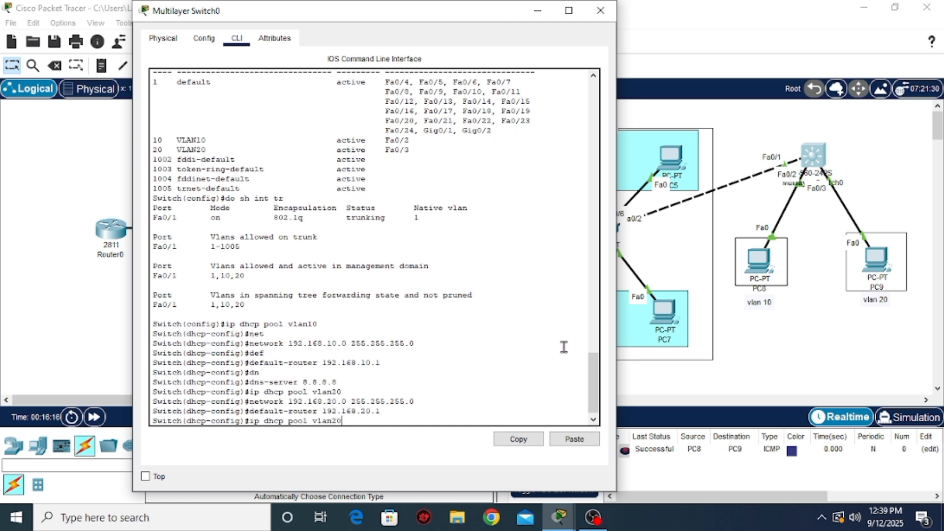
pyautogui.press('Down')
pyautogui.press('Up')
pyautogui.press('Down')
pyautogui.press('Down')
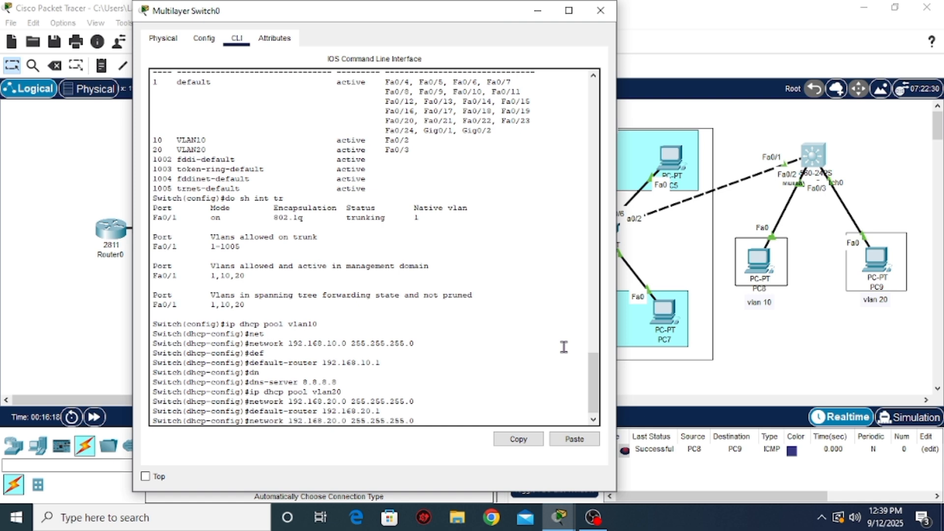
pyautogui.press('Up')
pyautogui.press('Up')
pyautogui.press('Up')
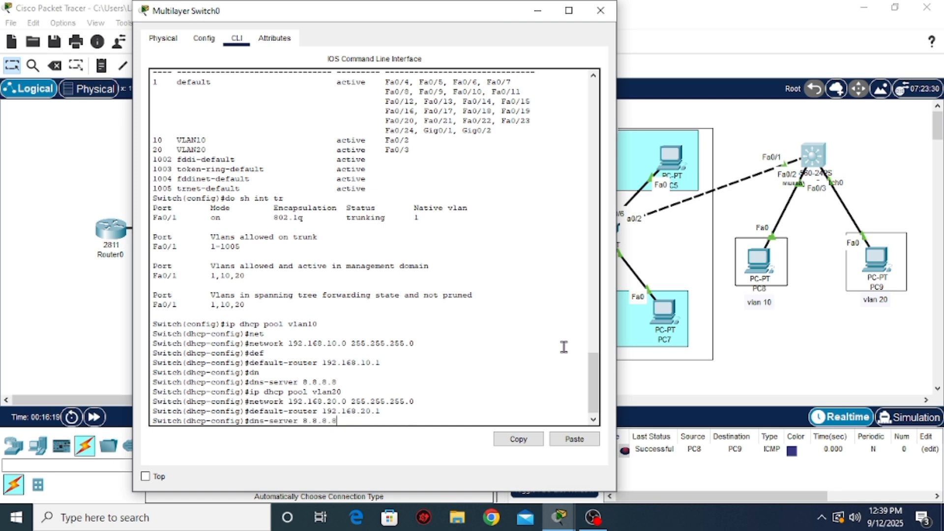
pyautogui.press('Return')
# Leave DHCP pool configuration for global configuration mode and close the multilayer switch's window
pyautogui.write('e')
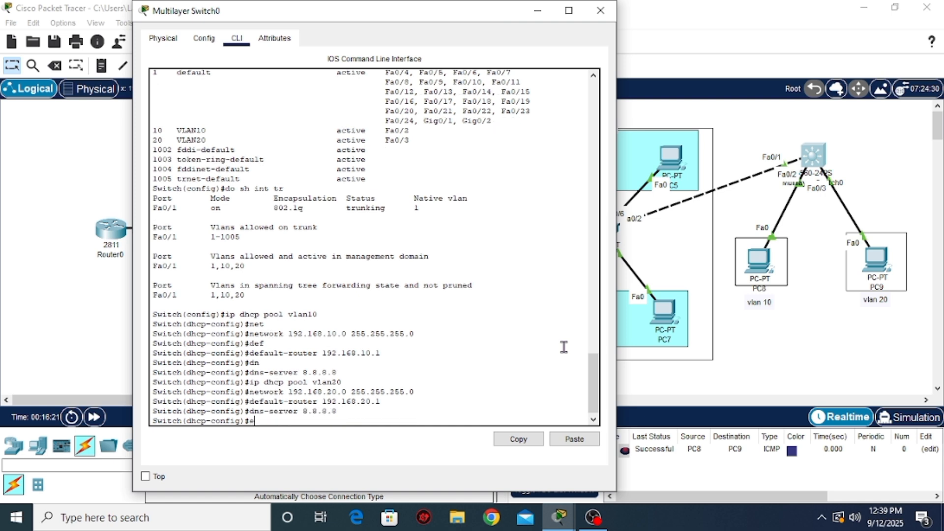
pyautogui.write('x')
pyautogui.press('Return')
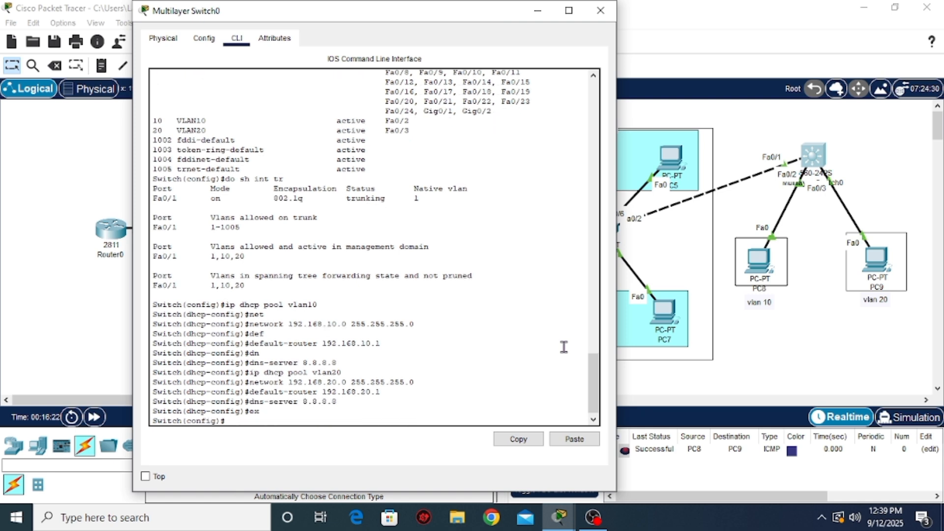
pyautogui.click(601, 11)
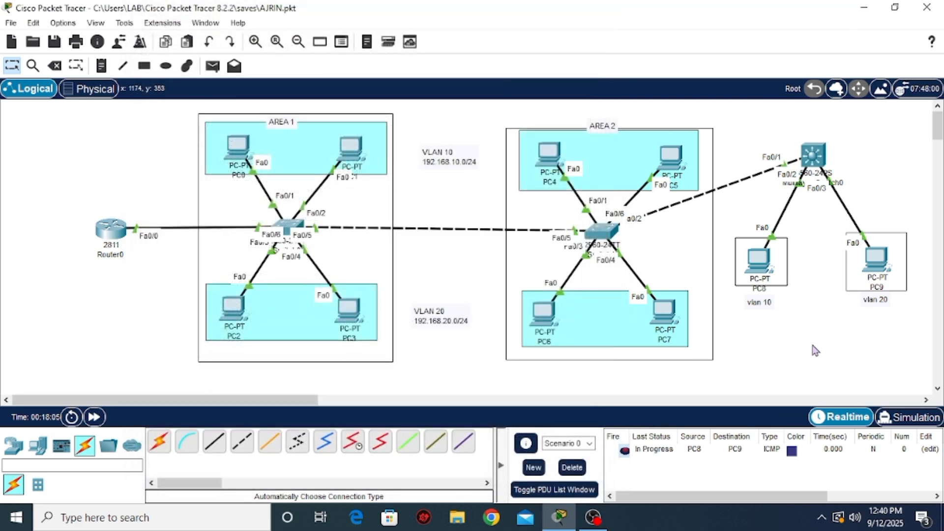
# Renew PC8's DHCP lease by switching its IPv4 configuration to Static and back to DHCP
pyautogui.click(759, 260)
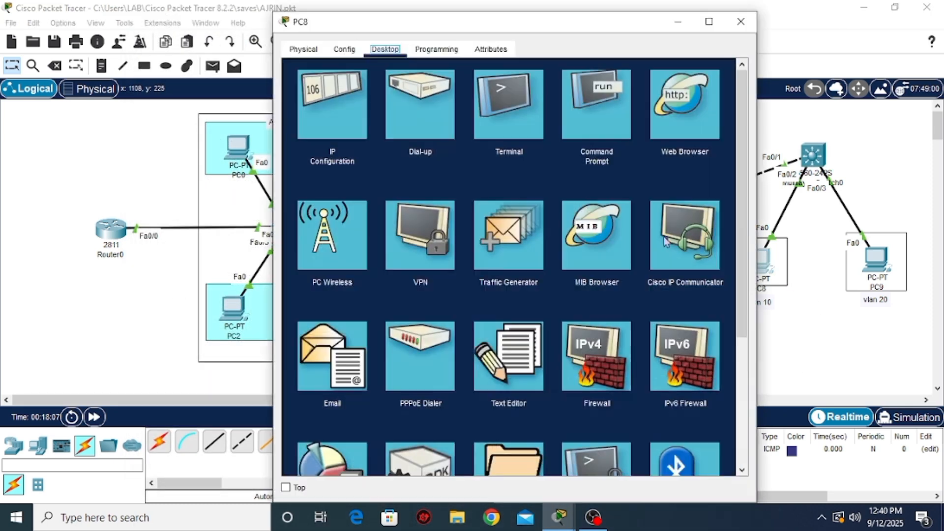
pyautogui.click(335, 116)
pyautogui.click(447, 126)
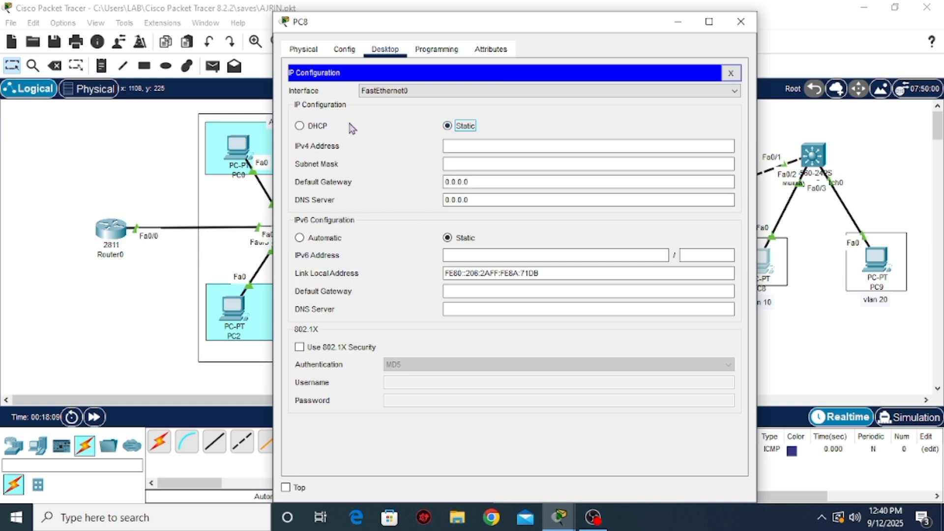
pyautogui.click(300, 126)
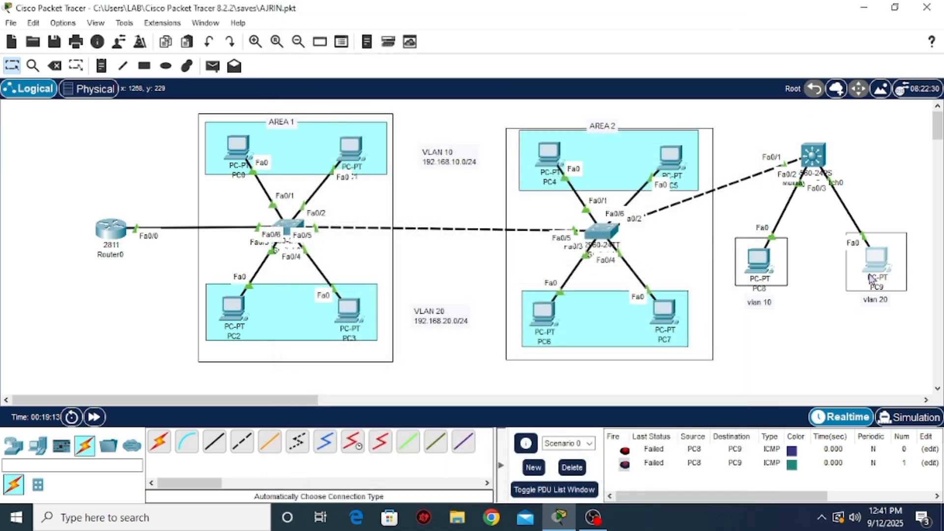
# Request a new DHCP lease on PC9 by switching its IPv4 configuration to Static and back to DHCP, and close its window
pyautogui.click(871, 279)
pyautogui.click(327, 103)
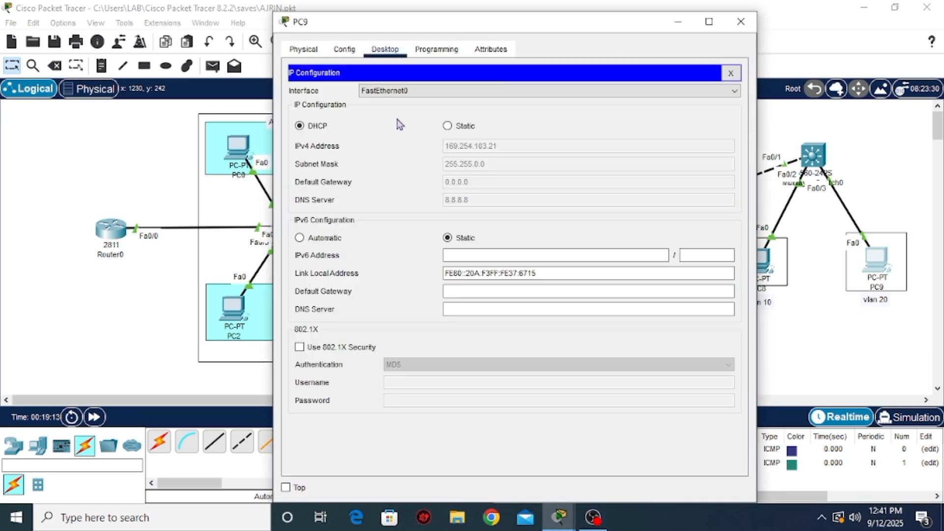
pyautogui.click(448, 126)
pyautogui.click(305, 126)
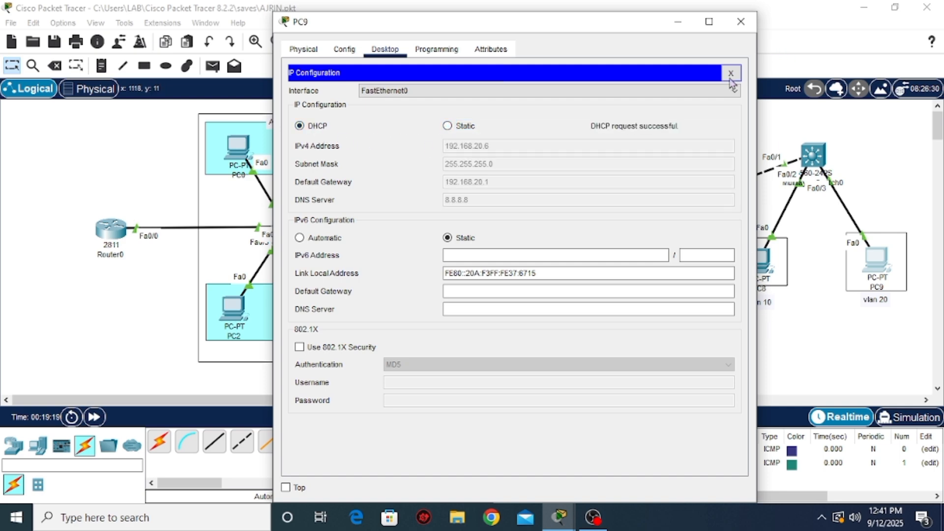
pyautogui.click(740, 21)
# Renew PC8's IPv4 lease again through Static and back to DHCP, and move its window clear of PC8 and PC9 in the topology
pyautogui.click(760, 259)
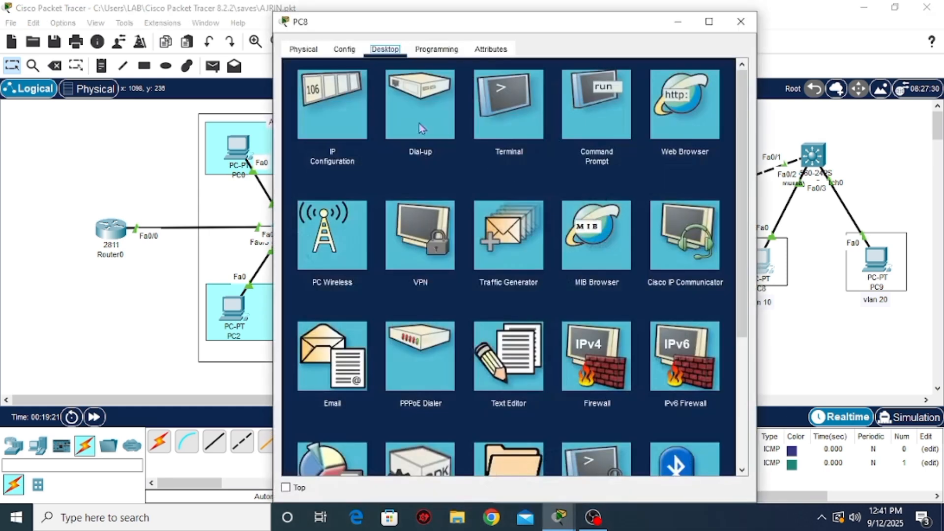
pyautogui.click(371, 116)
pyautogui.click(447, 126)
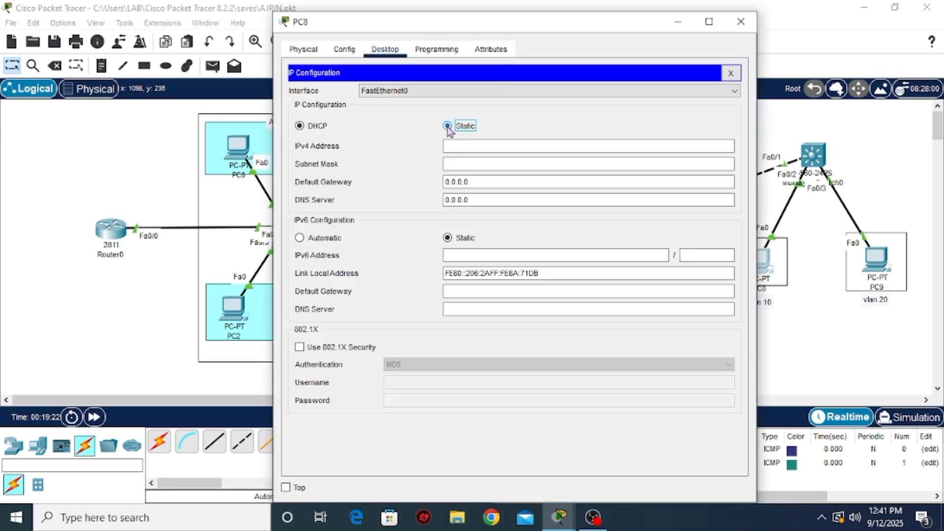
pyautogui.click(314, 126)
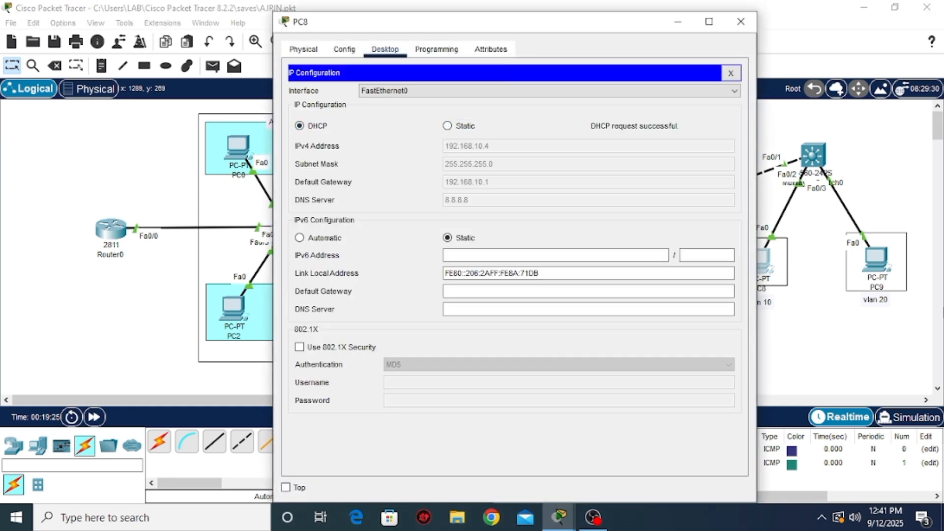
pyautogui.moveTo(560, 33); pyautogui.dragTo(391, 60)
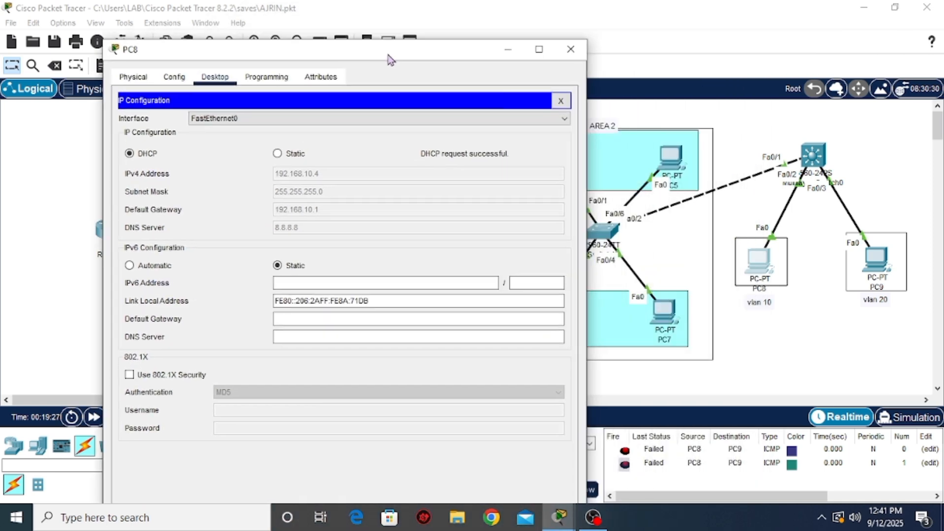